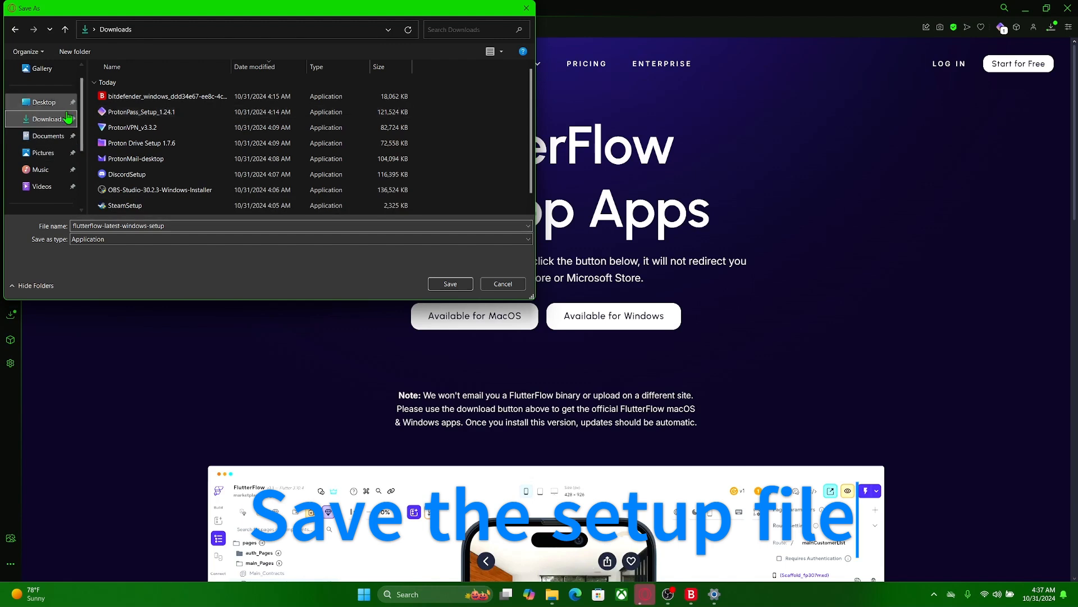
- Create a folder named dev on Local Disk (C:) and save the flutterflow-latest-windows-setup installer in it
{"action": "left_click", "coordinate": [50, 140]}
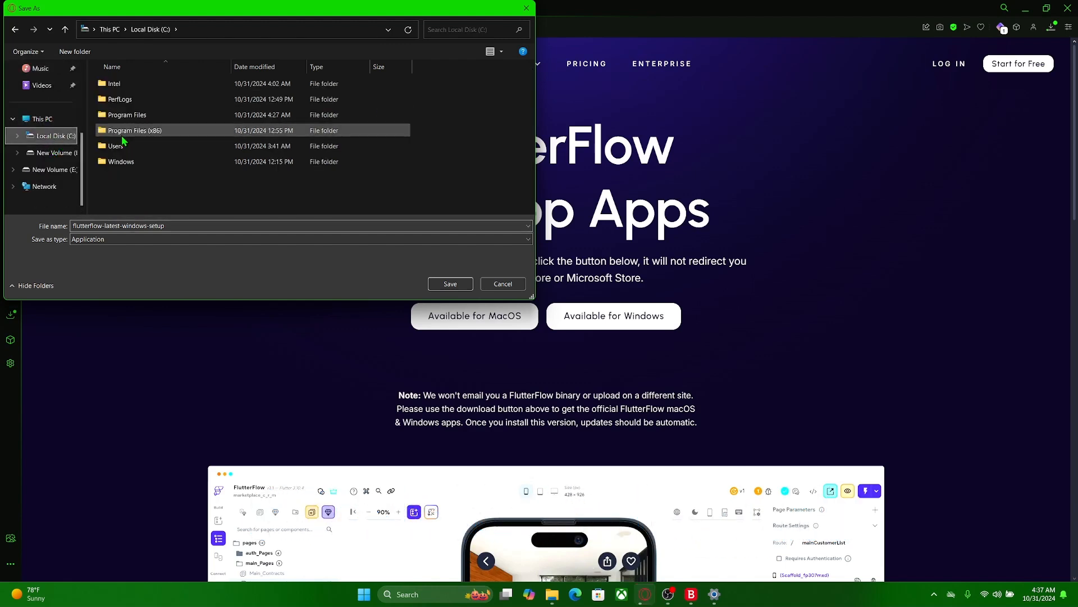
{"action": "right_click", "coordinate": [129, 188]}
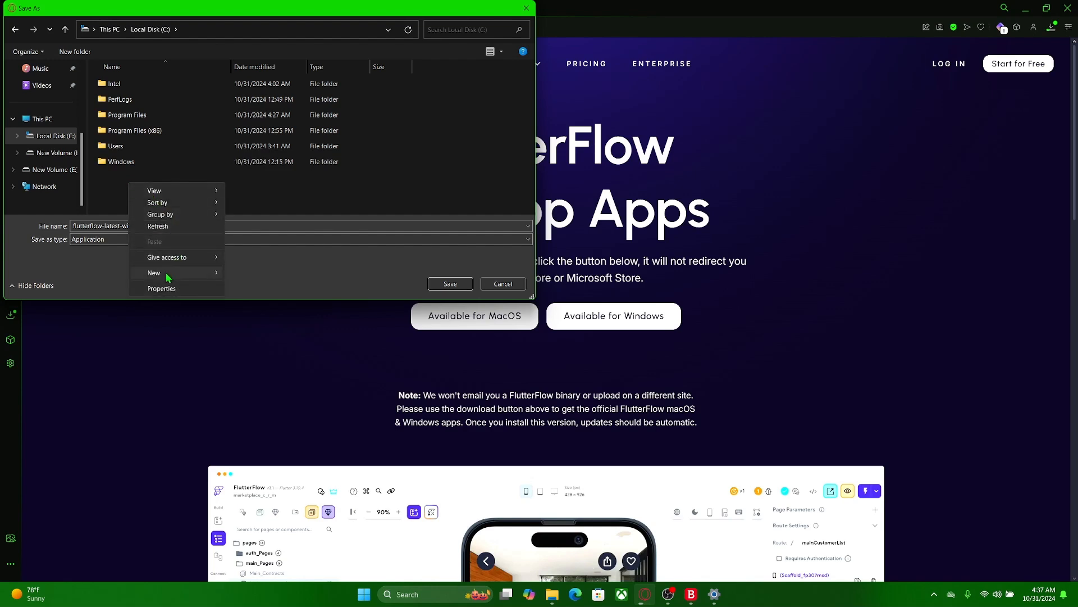
{"action": "left_click", "coordinate": [247, 274]}
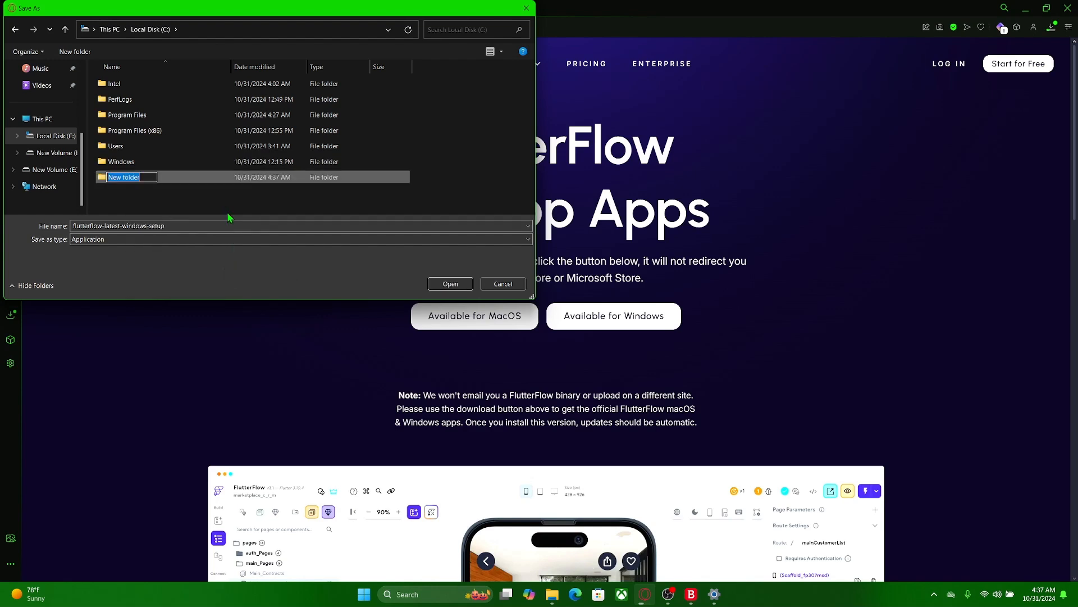
{"action": "type", "text": "dev"}
{"action": "key", "text": "Return"}
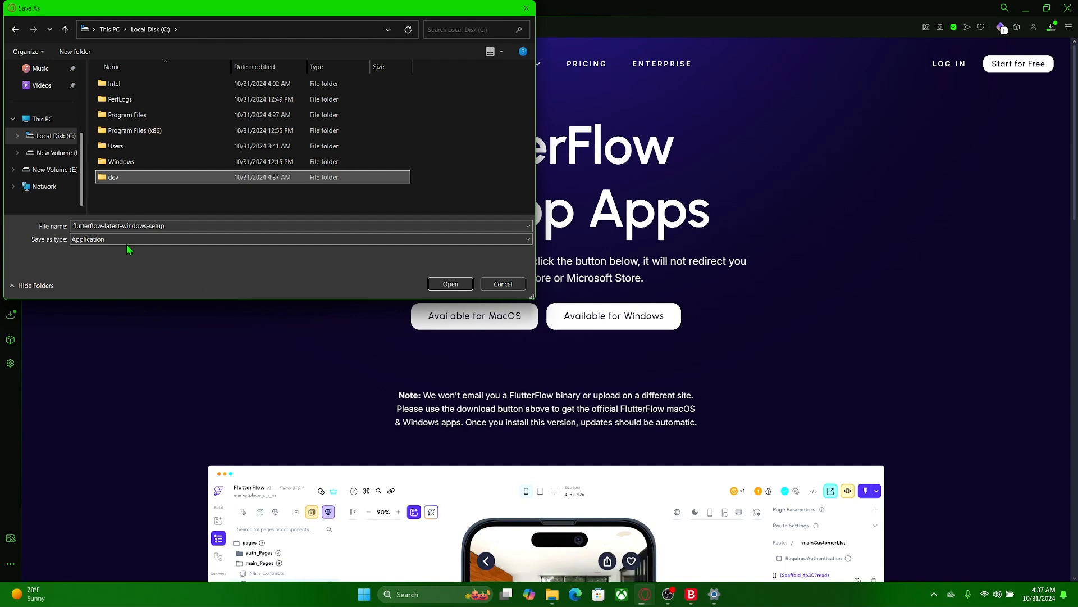
{"action": "double_click", "coordinate": [128, 178]}
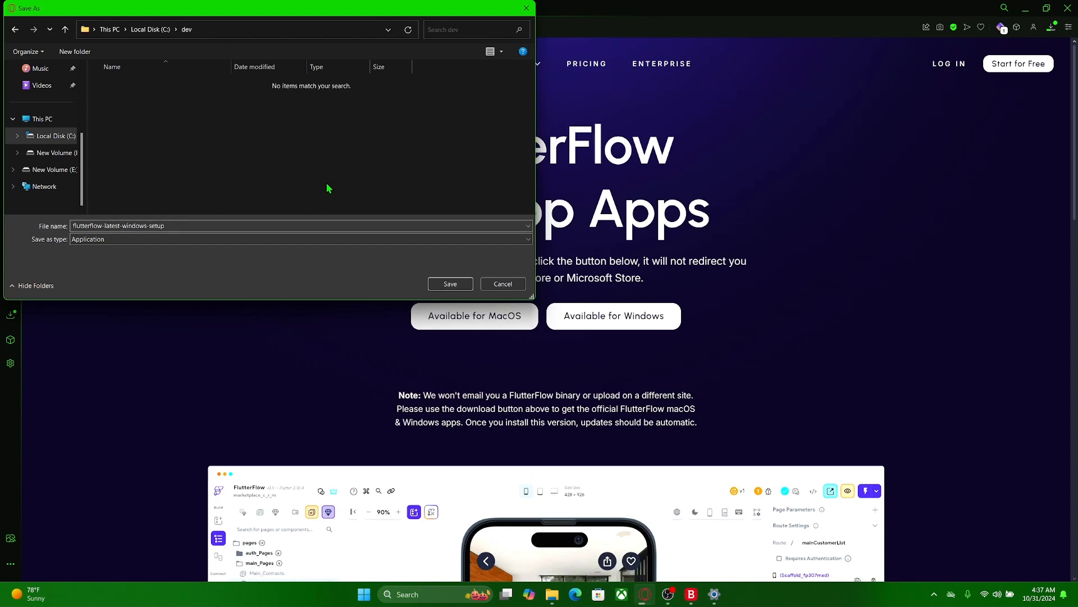
{"action": "left_click", "coordinate": [449, 283]}
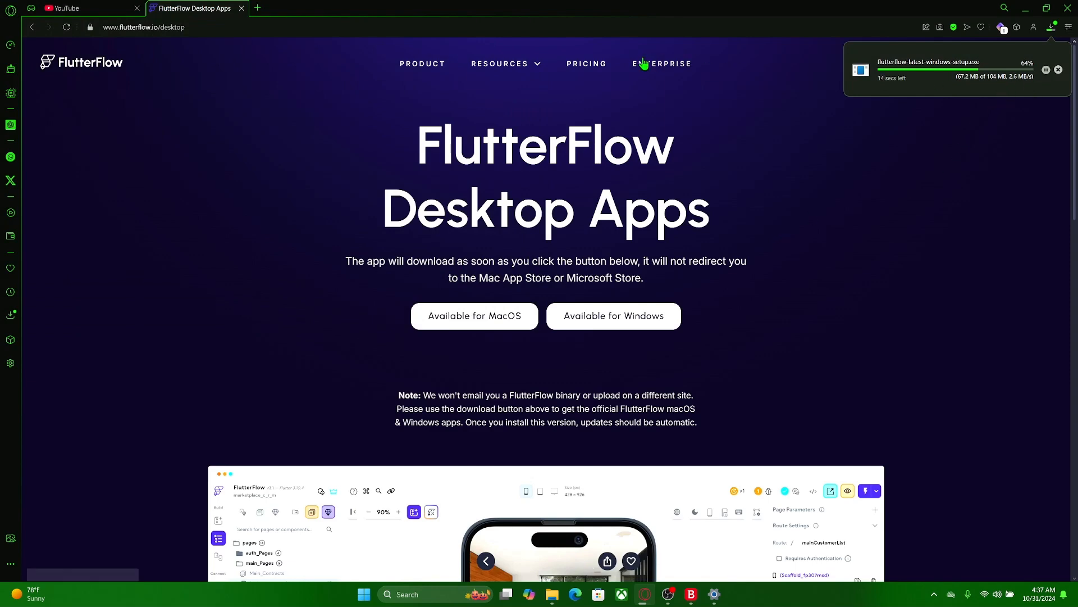
{"action": "left_click", "coordinate": [257, 7]}
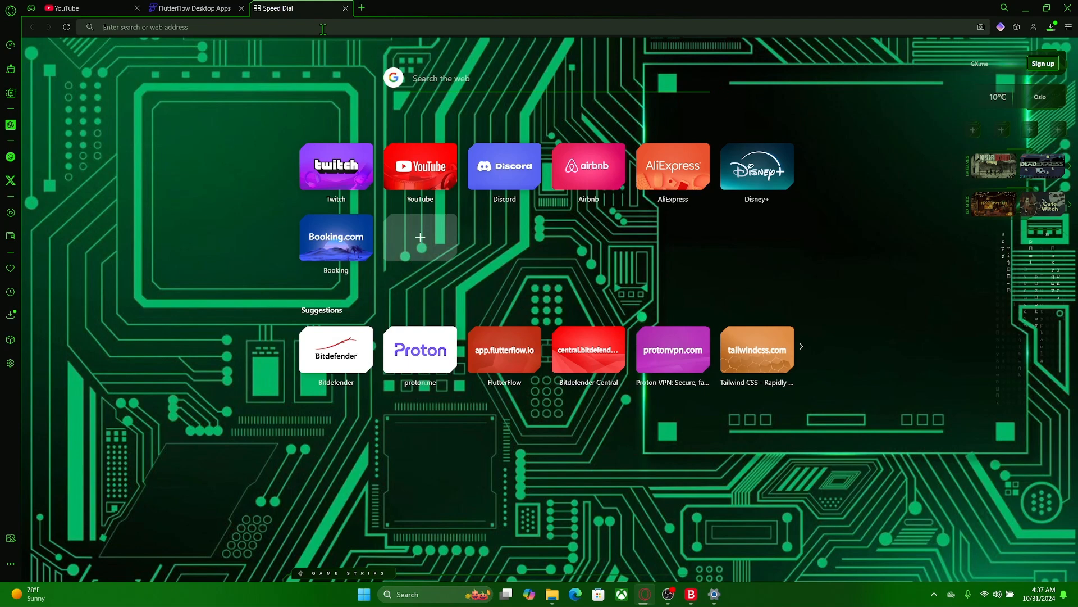
{"action": "left_click", "coordinate": [171, 8]}
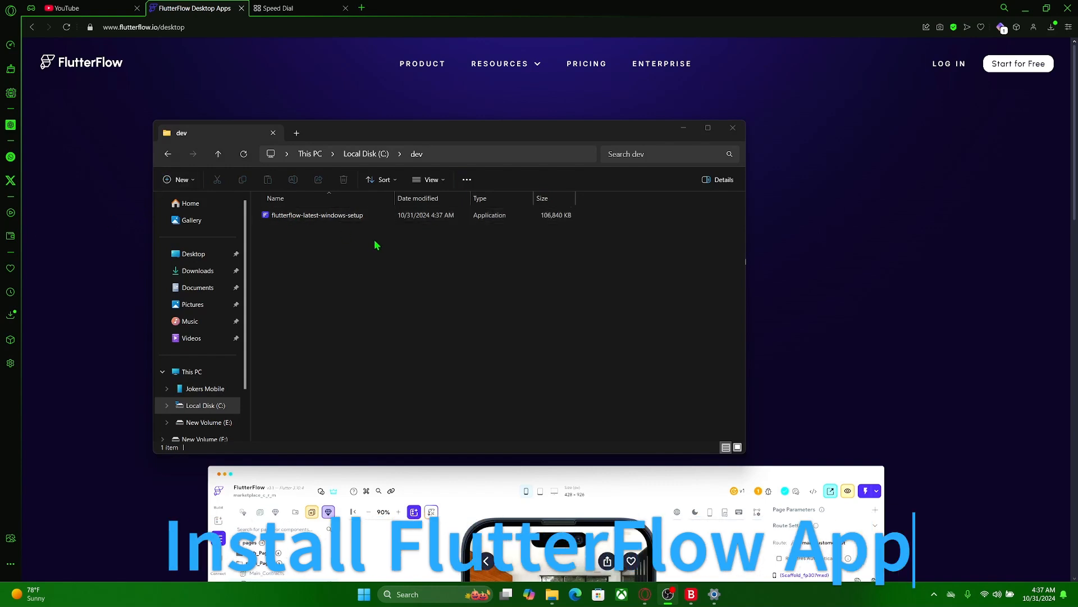
- Install FlutterFlow from the setup file in the dev folder to C:\Program Files\FlutterFlow with a desktop shortcut, launching it on finish
{"action": "left_click", "coordinate": [302, 218]}
{"action": "double_click", "coordinate": [302, 218]}
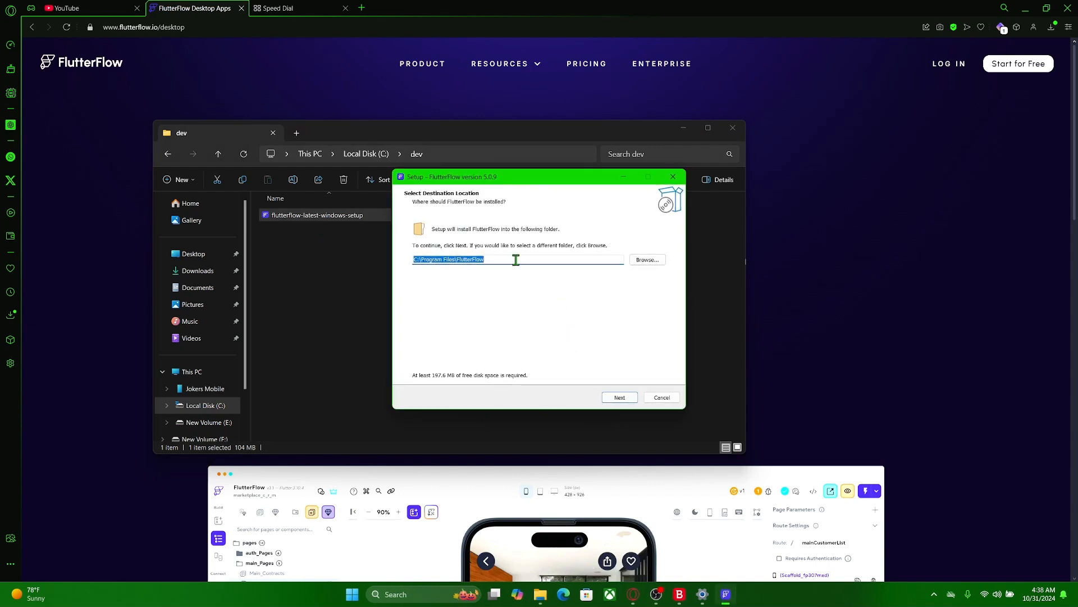
{"action": "left_click", "coordinate": [620, 398]}
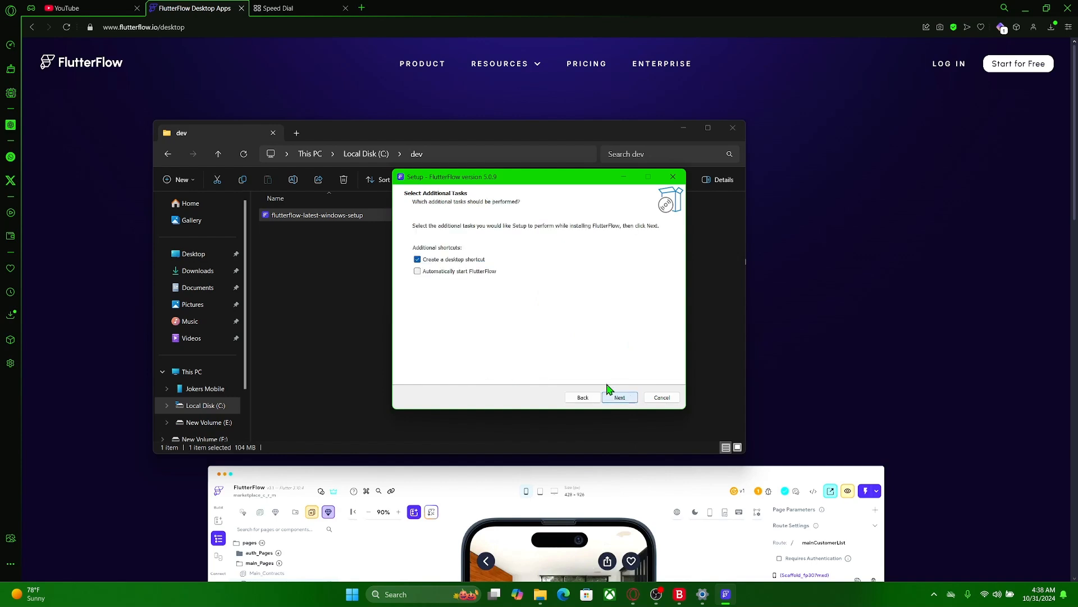
{"action": "left_click", "coordinate": [620, 399]}
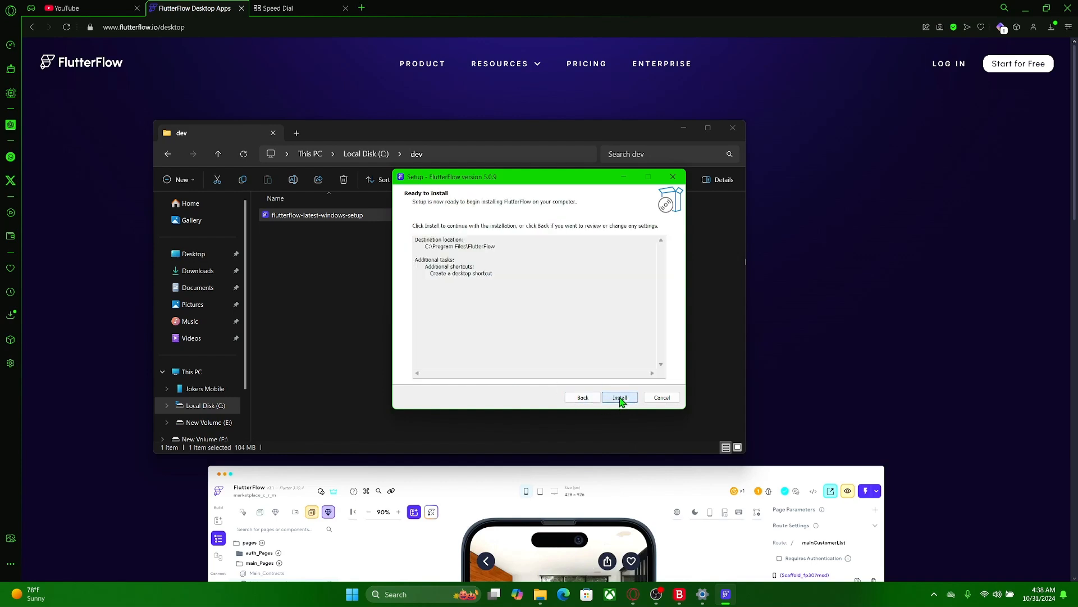
{"action": "left_click", "coordinate": [620, 397]}
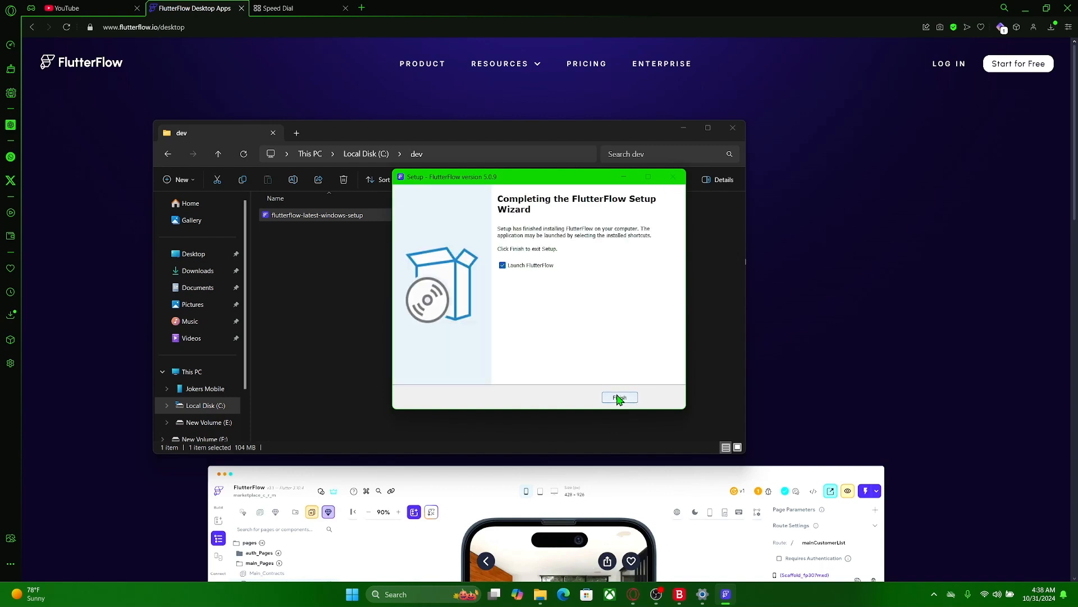
{"action": "left_click", "coordinate": [620, 397]}
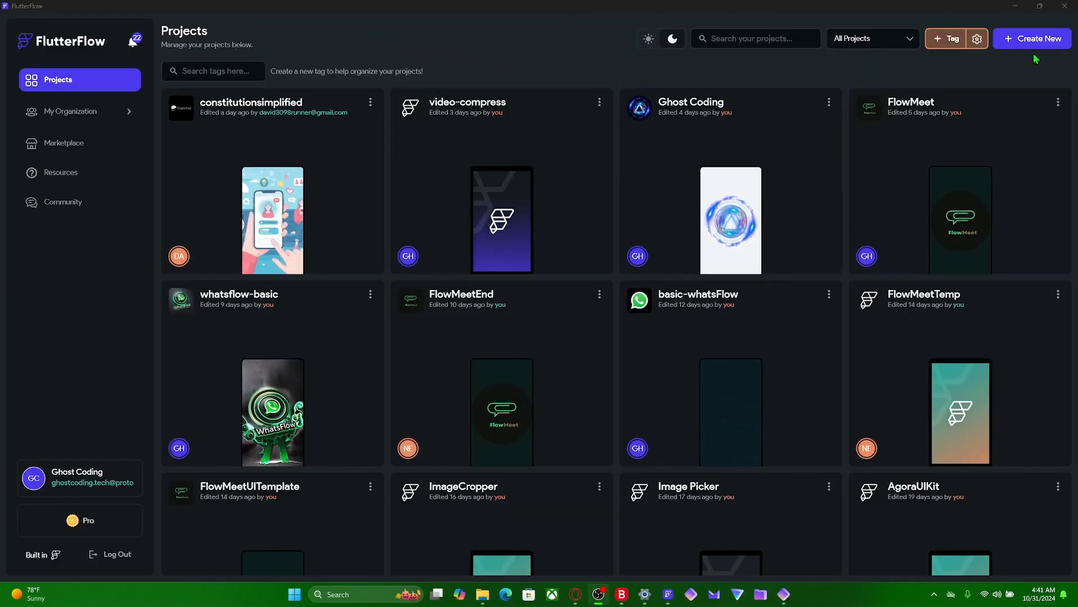
- Create a new blank project named CodeInstall and skip the welcome introduction
{"action": "left_click", "coordinate": [1032, 40]}
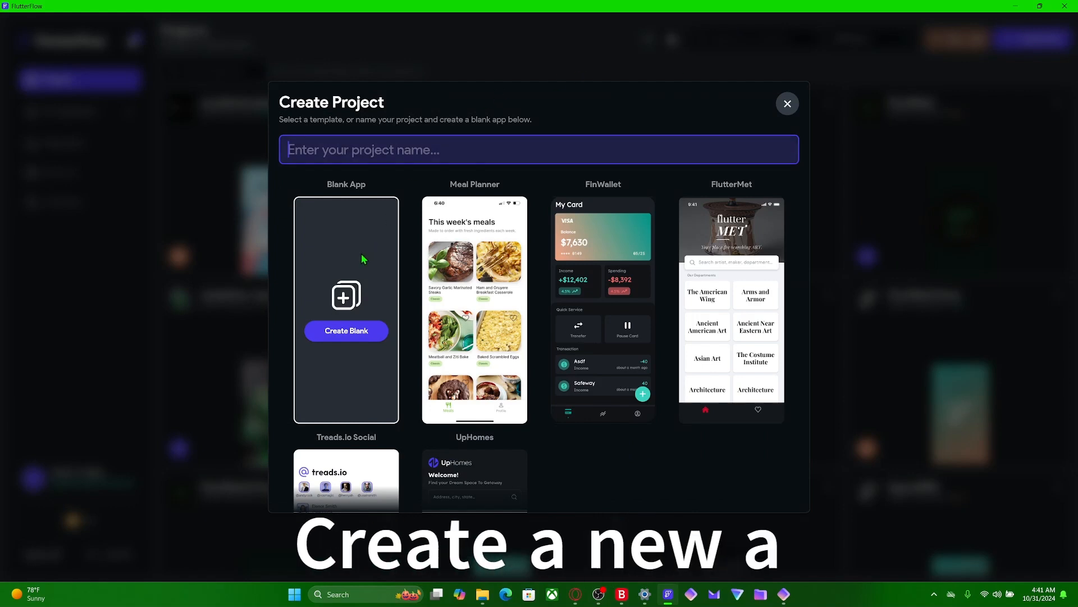
{"action": "left_click", "coordinate": [322, 335]}
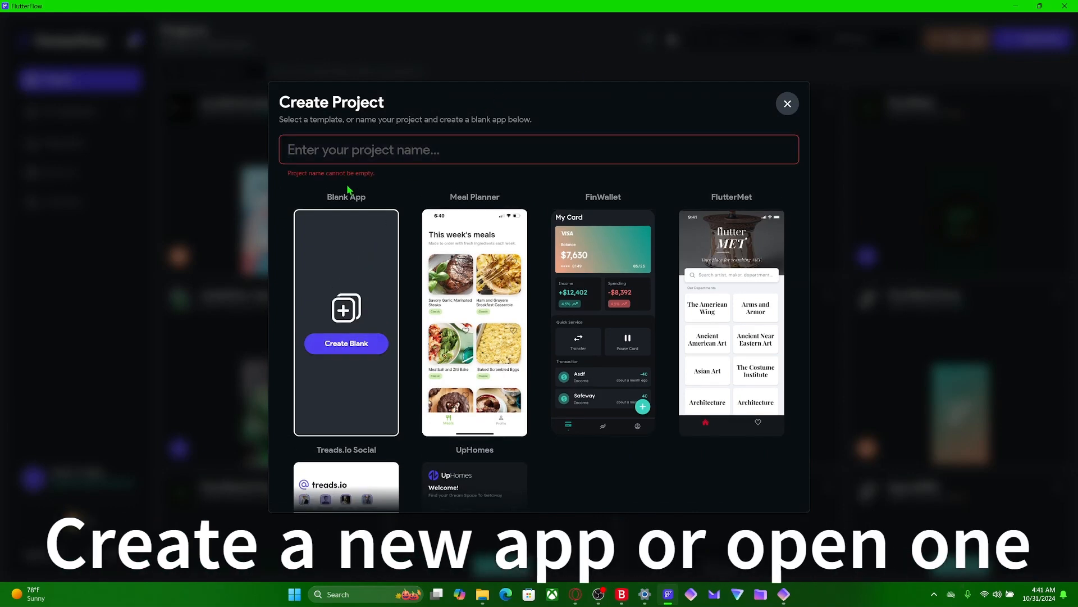
{"action": "left_click", "coordinate": [343, 154]}
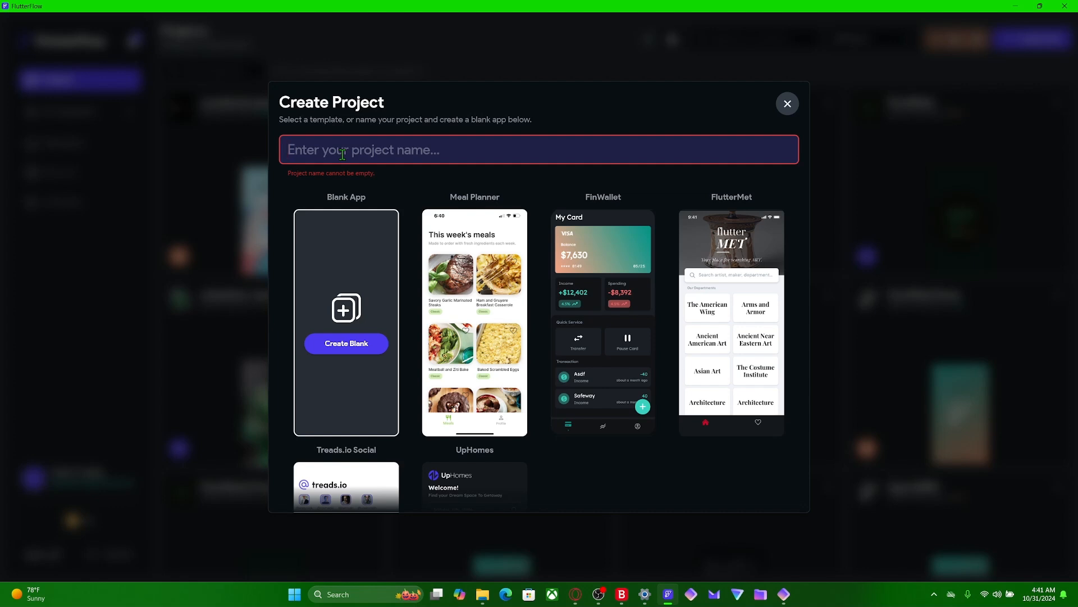
{"action": "type", "text": "CodeInstall"}
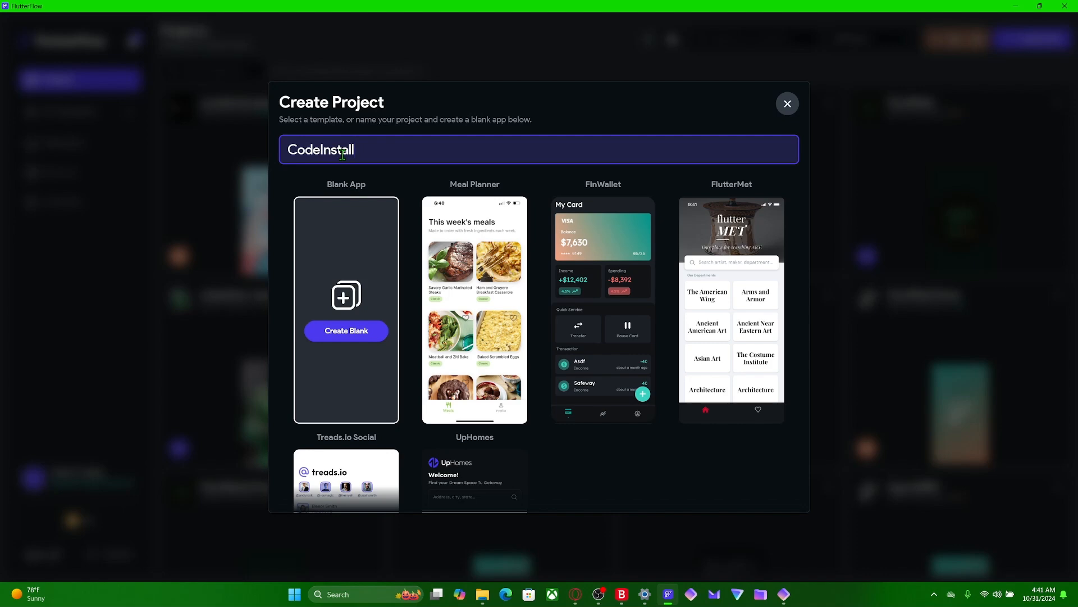
{"action": "left_click", "coordinate": [357, 337]}
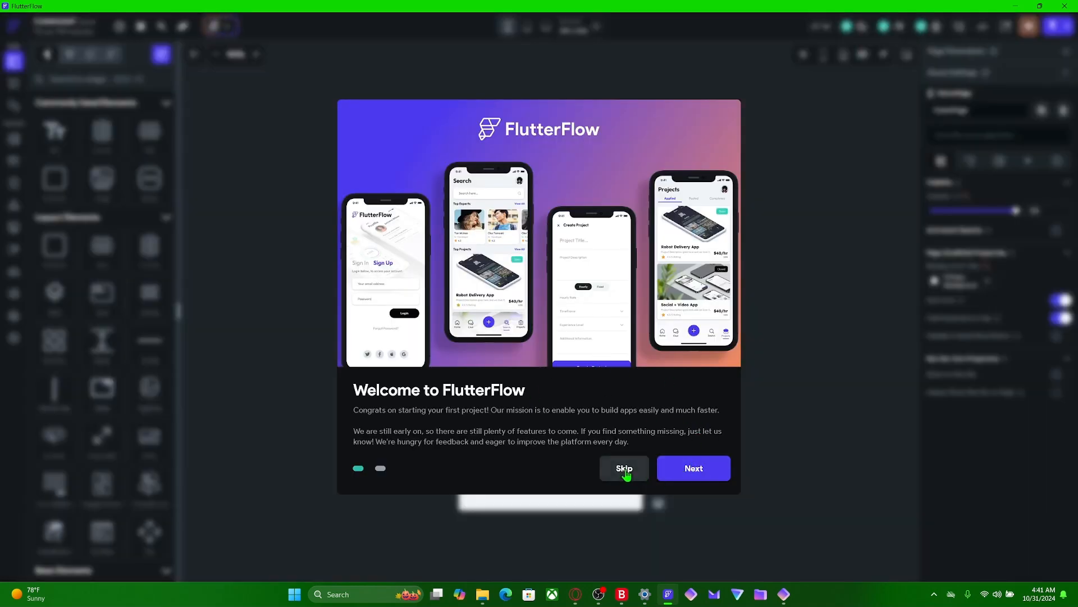
{"action": "left_click", "coordinate": [627, 472]}
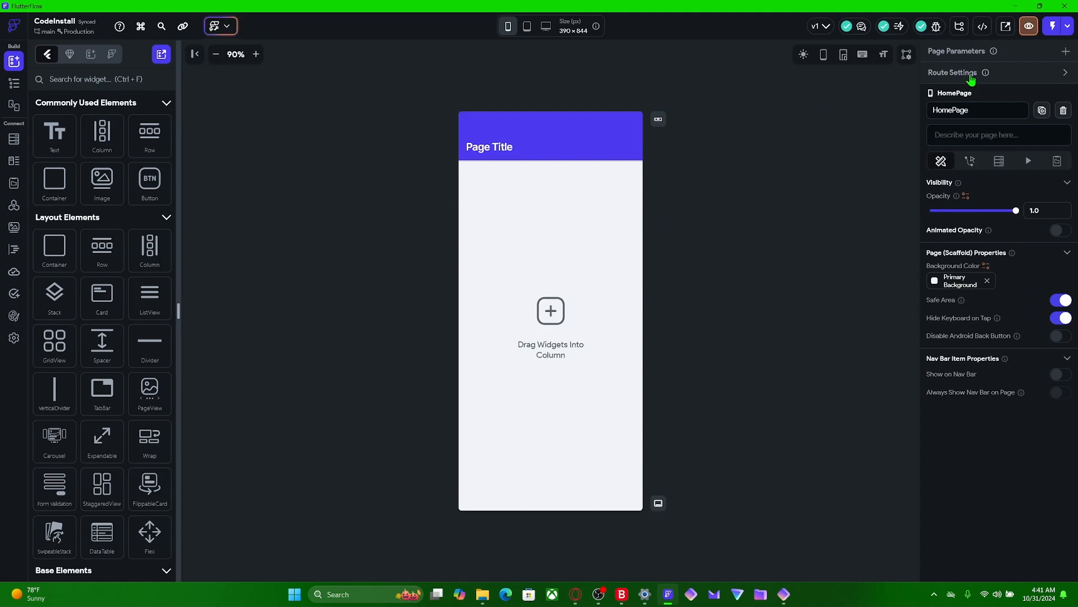
- Start the local run setup, download Flutter SDK v3.24.2 and continue to the Flutter Doctor check
{"action": "left_click", "coordinate": [1053, 33]}
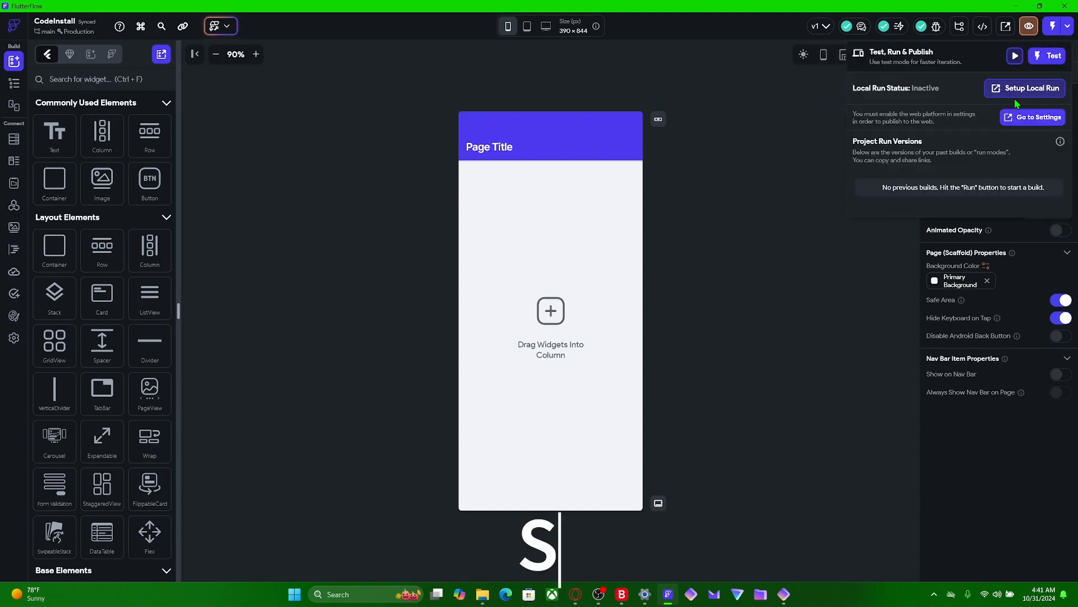
{"action": "left_click", "coordinate": [1018, 95]}
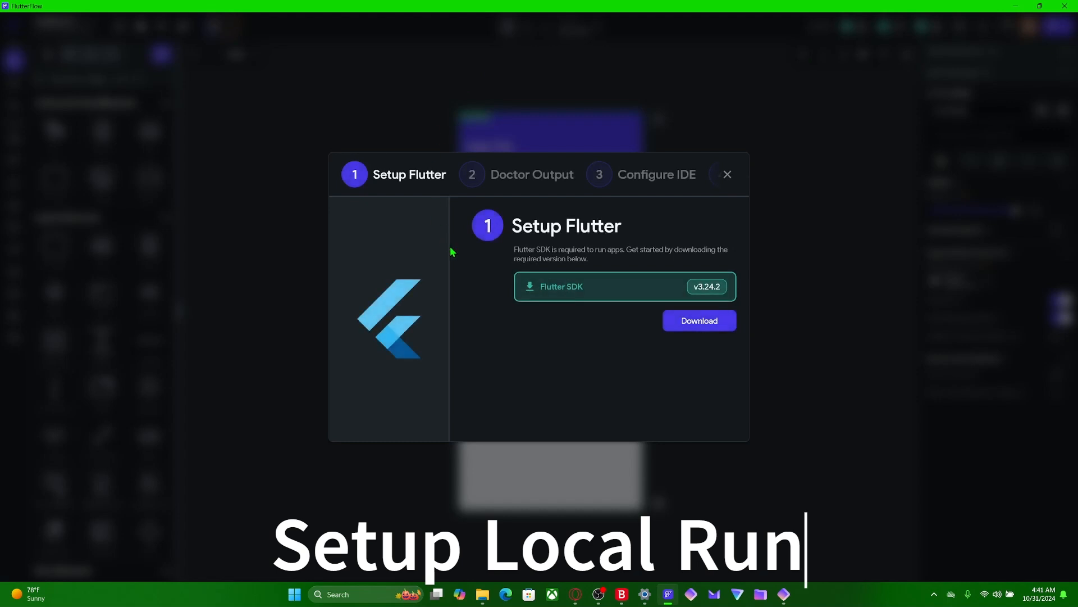
{"action": "left_click", "coordinate": [711, 326]}
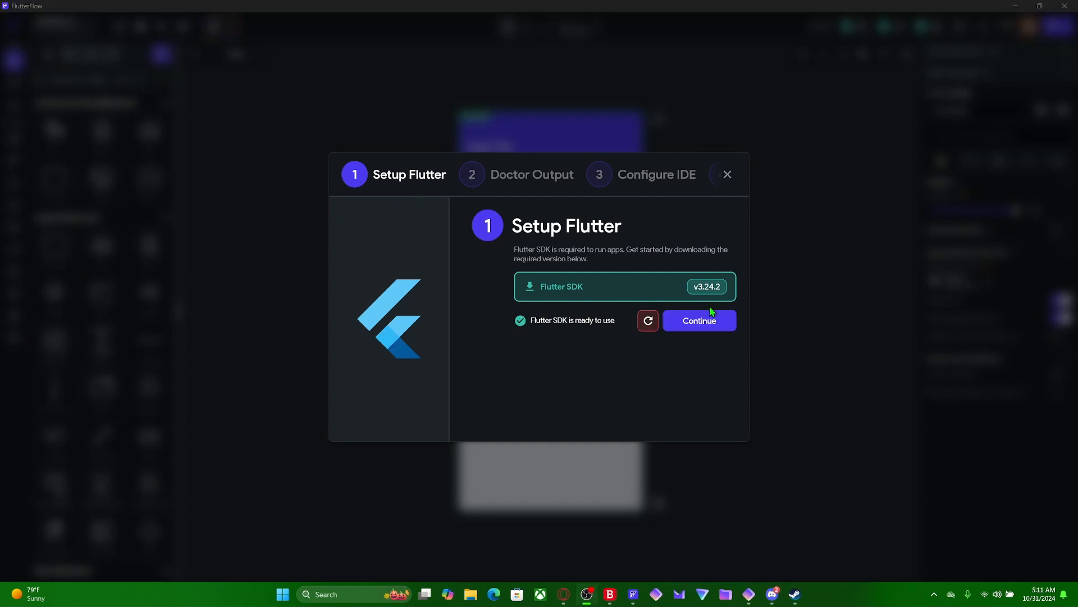
{"action": "left_click", "coordinate": [711, 324]}
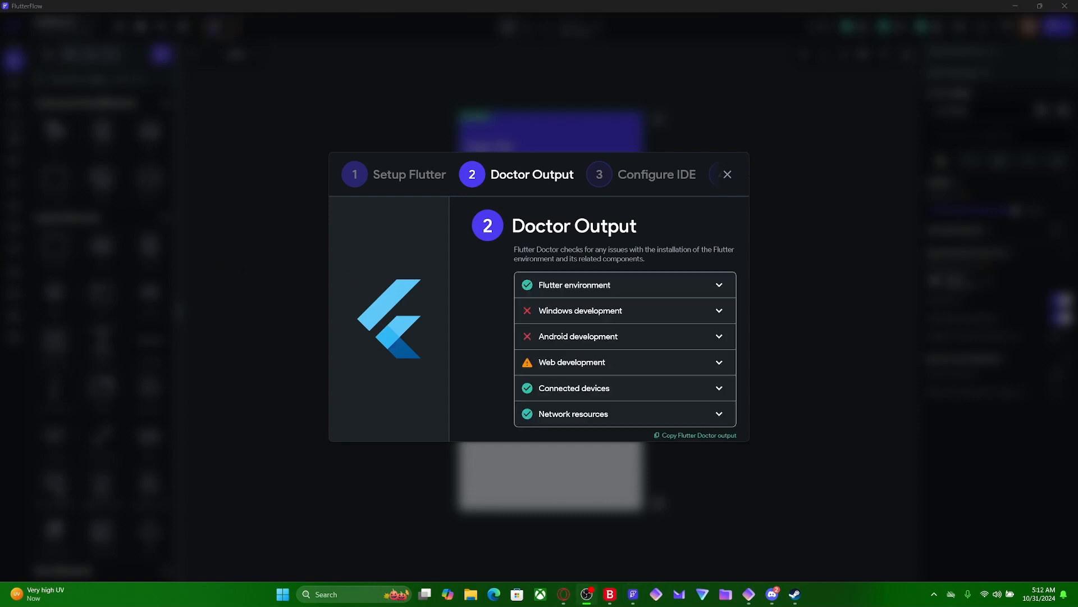
- Expand the Windows, Android and Web development entries in the Doctor output to examine their details
{"action": "left_click", "coordinate": [632, 315]}
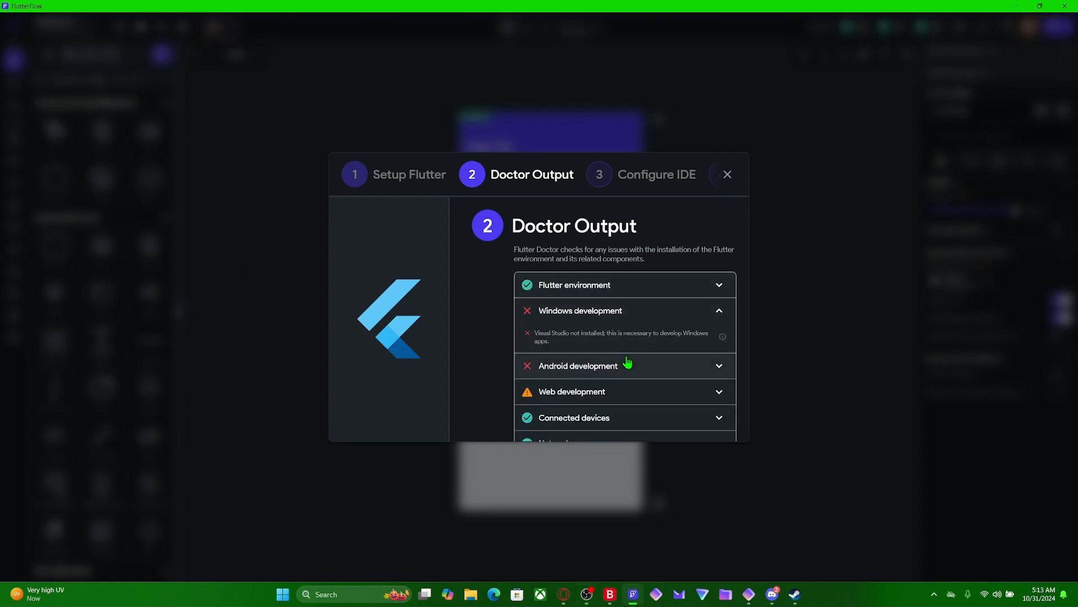
{"action": "left_click", "coordinate": [618, 378]}
{"action": "scroll", "coordinate": [621, 375], "scroll_direction": "down", "scroll_amount": 1}
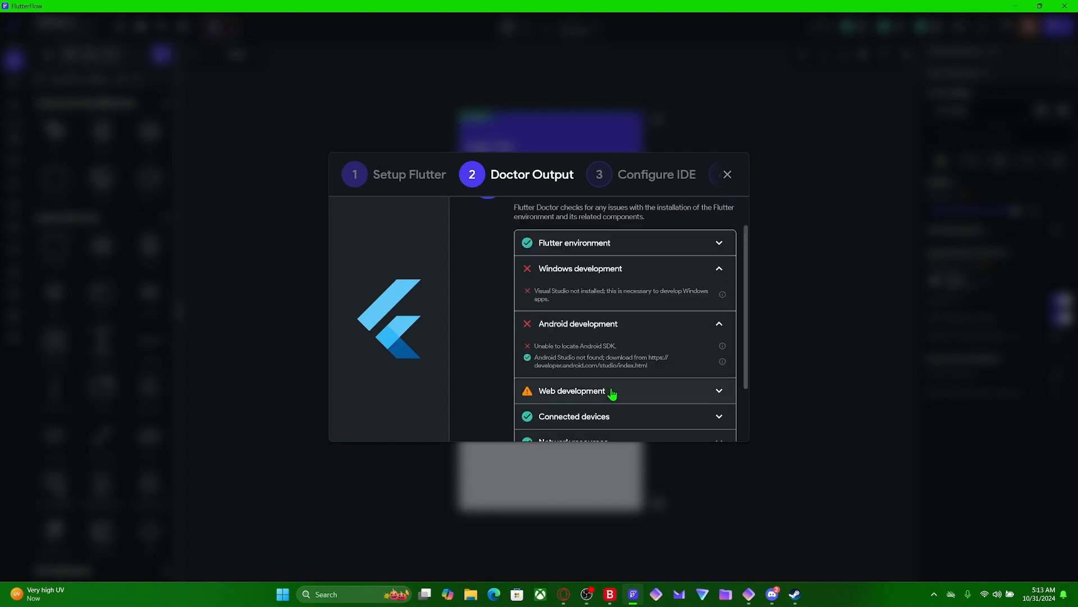
{"action": "left_click", "coordinate": [611, 395]}
{"action": "scroll", "coordinate": [611, 392], "scroll_direction": "down", "scroll_amount": 2}
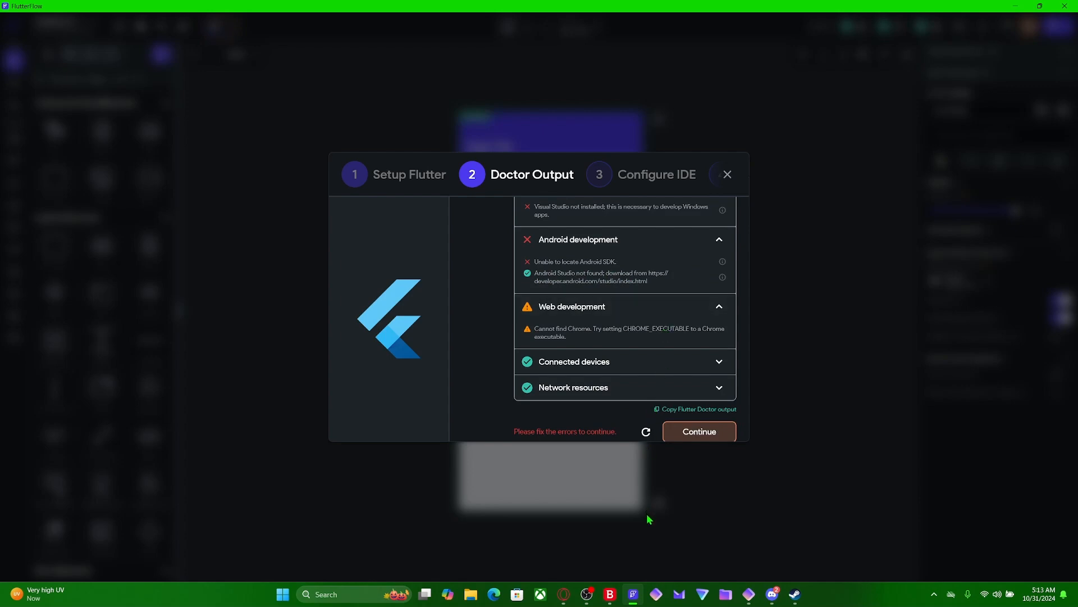
- Switch to the Opera browser, search for "android studio" and open the official Android Studio download page
{"action": "left_click", "coordinate": [570, 598]}
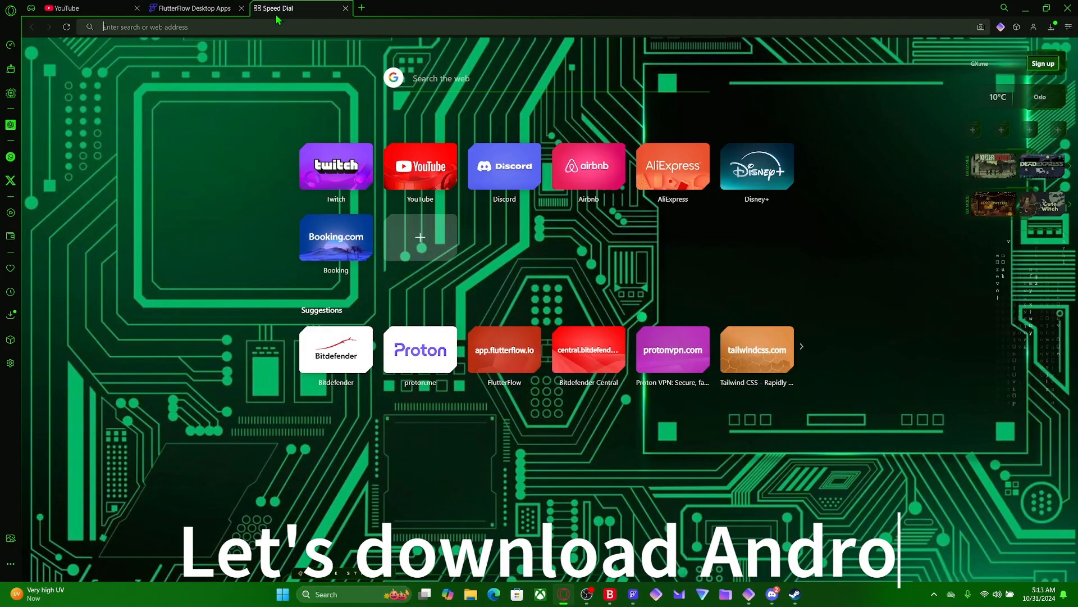
{"action": "left_click", "coordinate": [277, 9]}
{"action": "type", "text": "android s"}
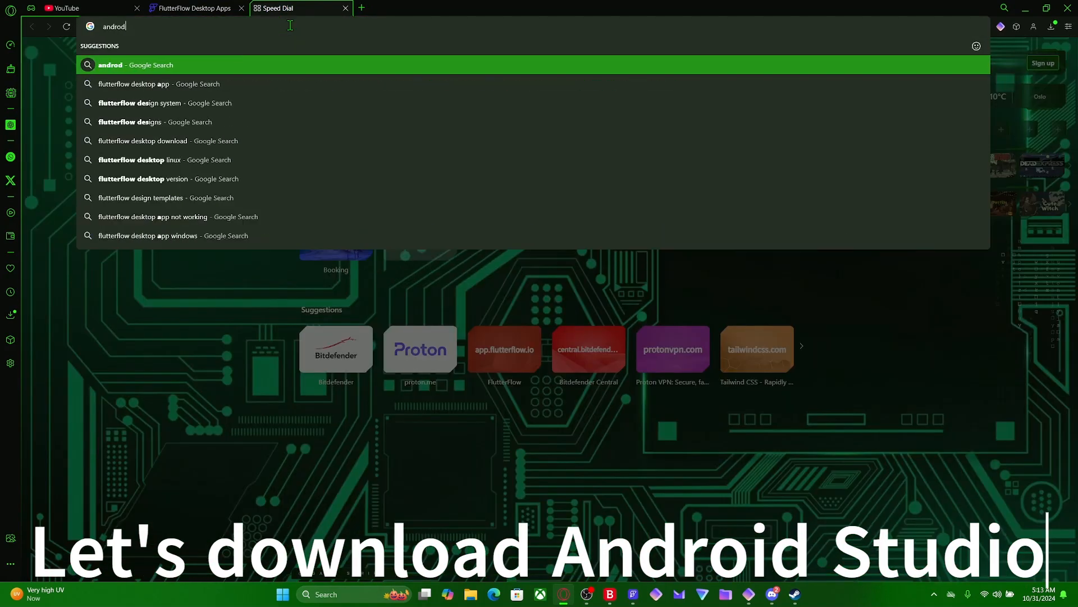
{"action": "type", "text": "tudio"}
{"action": "key", "text": "Return"}
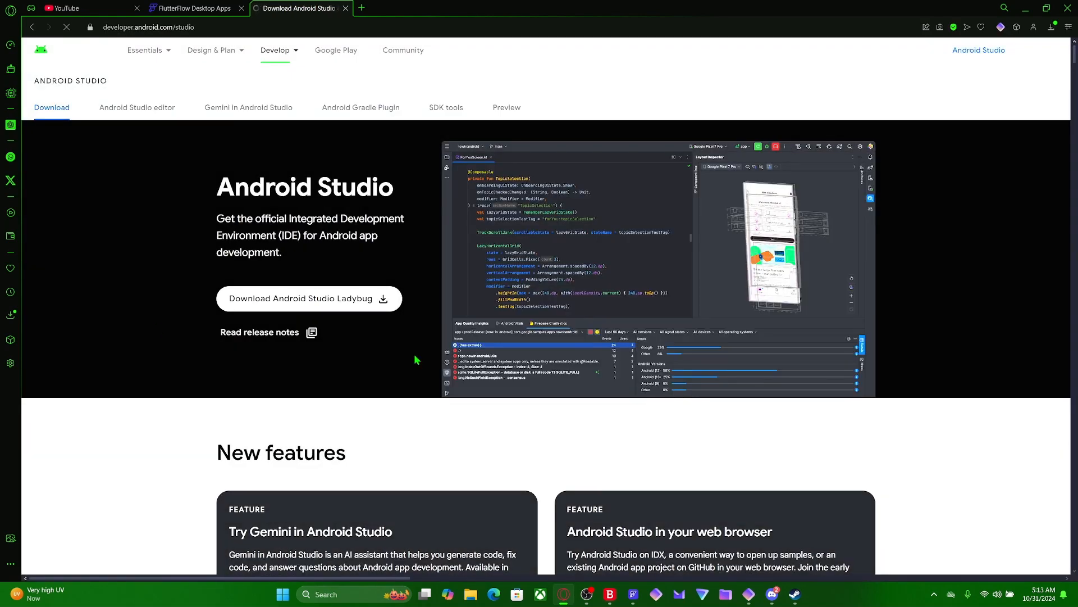
- Accept the Android Studio terms and conditions and start downloading Android Studio Ladybug 2024.2.1 Patch 1 for Windows
{"action": "left_click", "coordinate": [321, 307]}
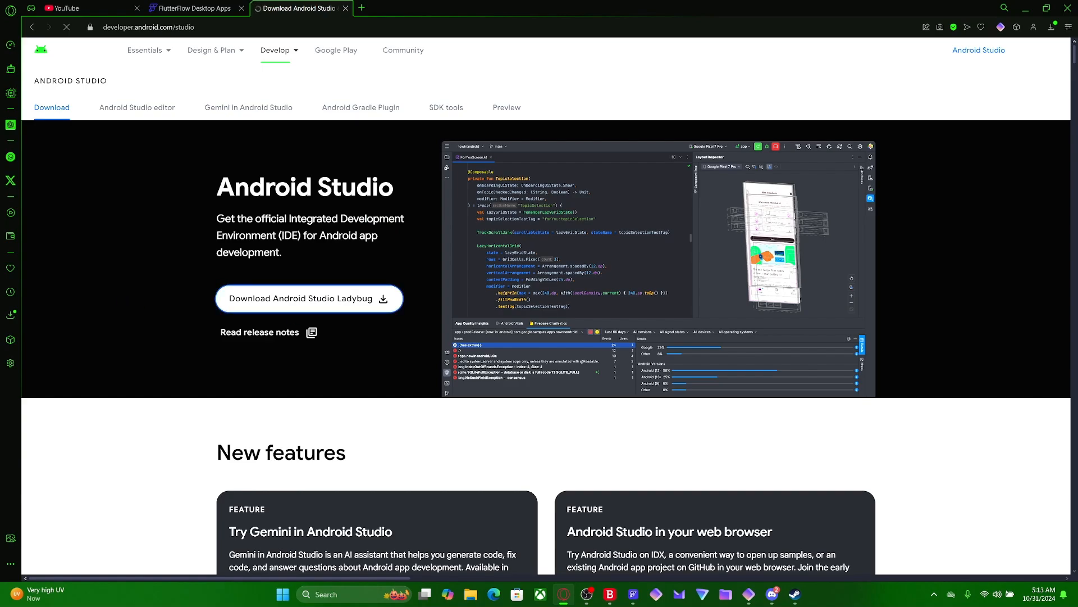
{"action": "scroll", "coordinate": [655, 361], "scroll_direction": "down", "scroll_amount": 10}
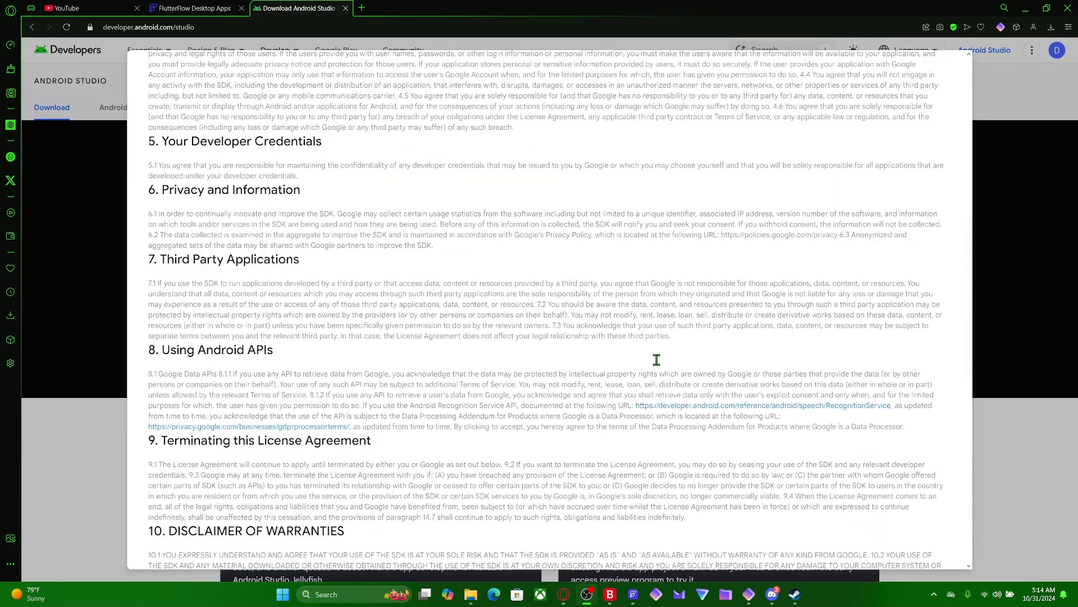
{"action": "scroll", "coordinate": [761, 388], "scroll_direction": "down", "scroll_amount": 5}
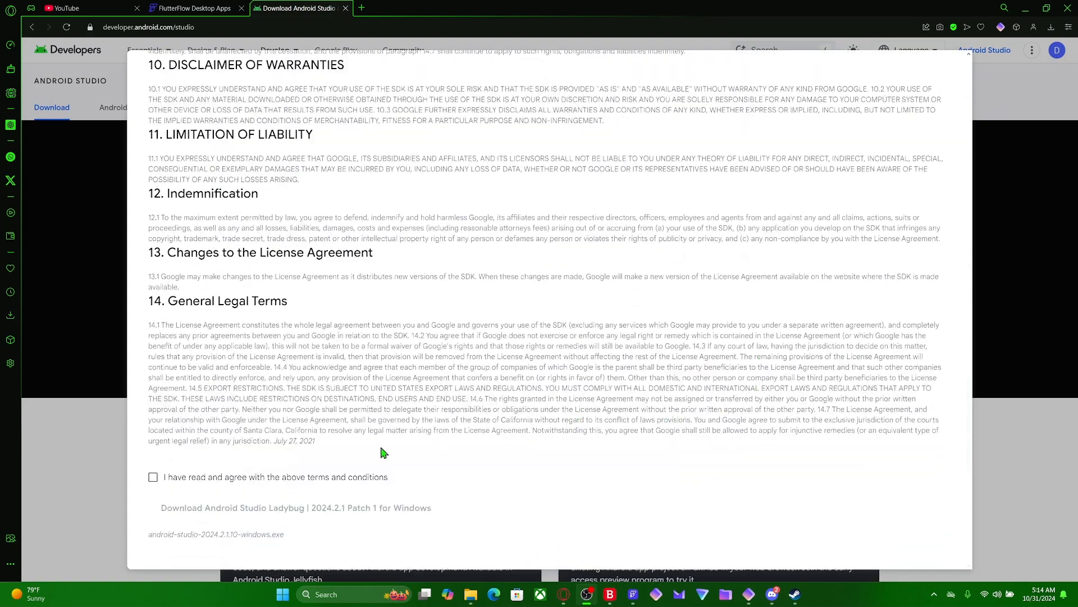
{"action": "left_click", "coordinate": [153, 477]}
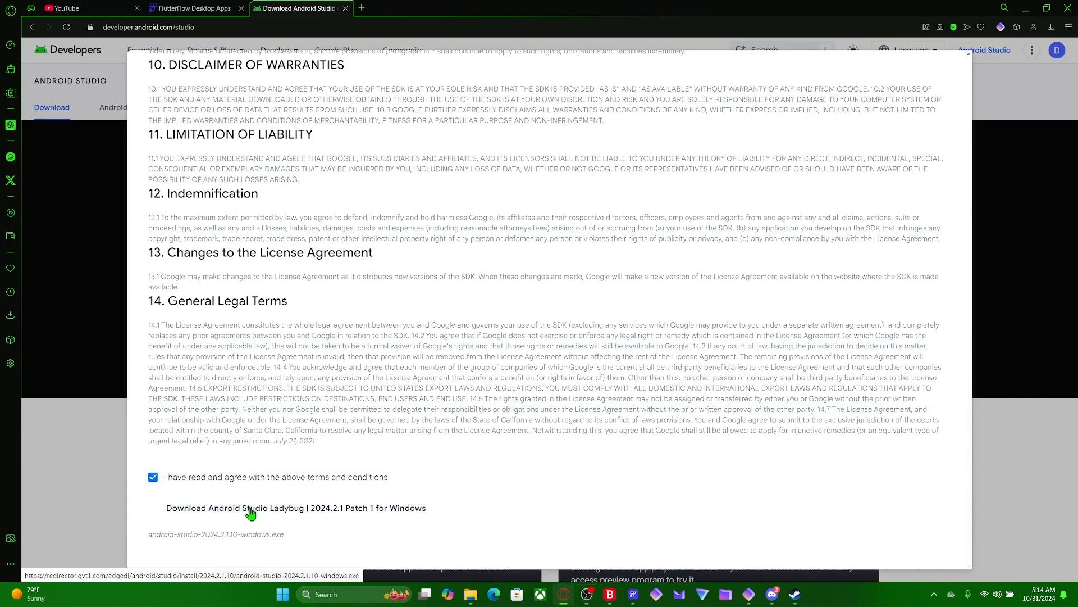
{"action": "left_click", "coordinate": [247, 509]}
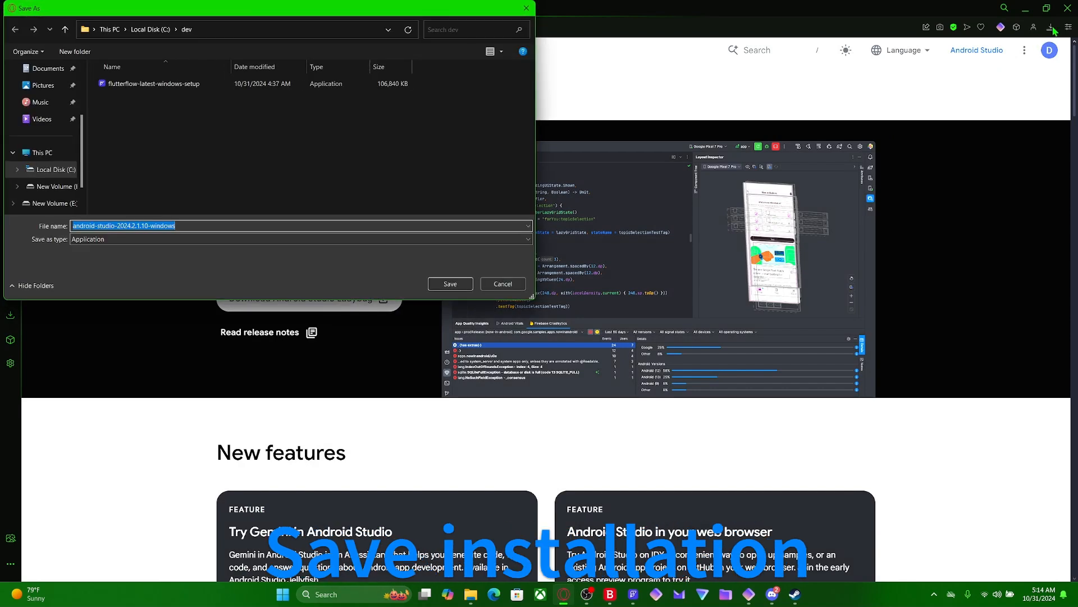
- Save the android-studio-2024.2.1.10-windows installer in the dev folder on Local Disk (C:)
{"action": "left_click", "coordinate": [29, 175]}
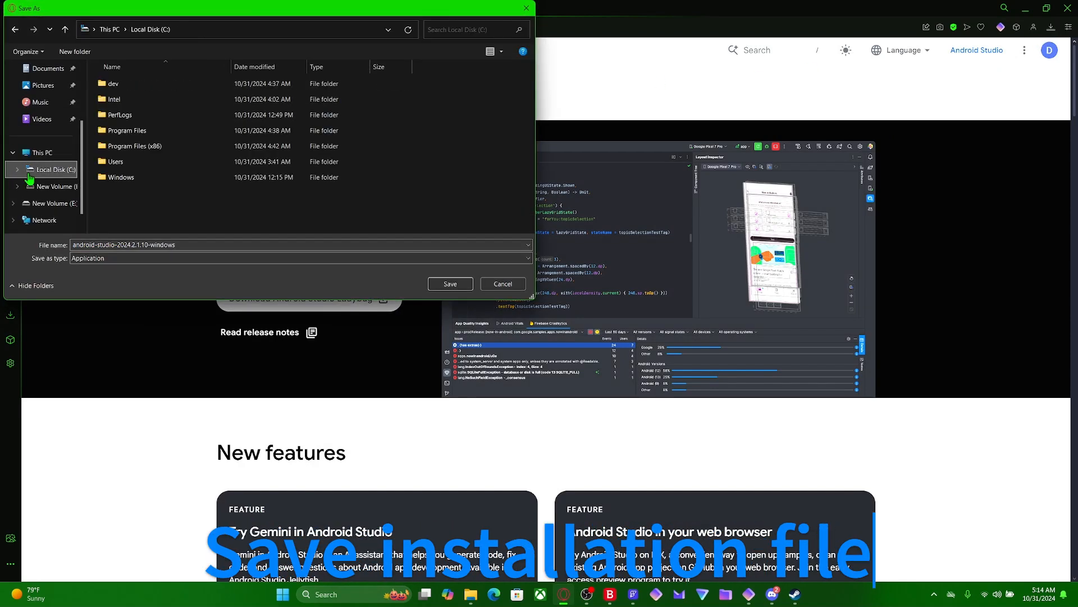
{"action": "double_click", "coordinate": [127, 88]}
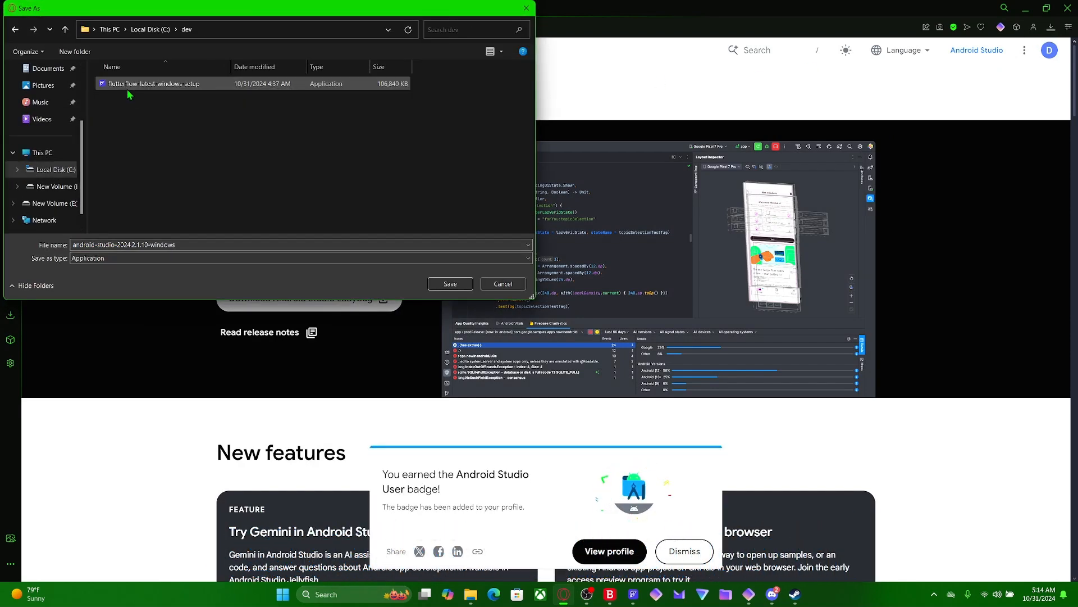
{"action": "left_click", "coordinate": [457, 286]}
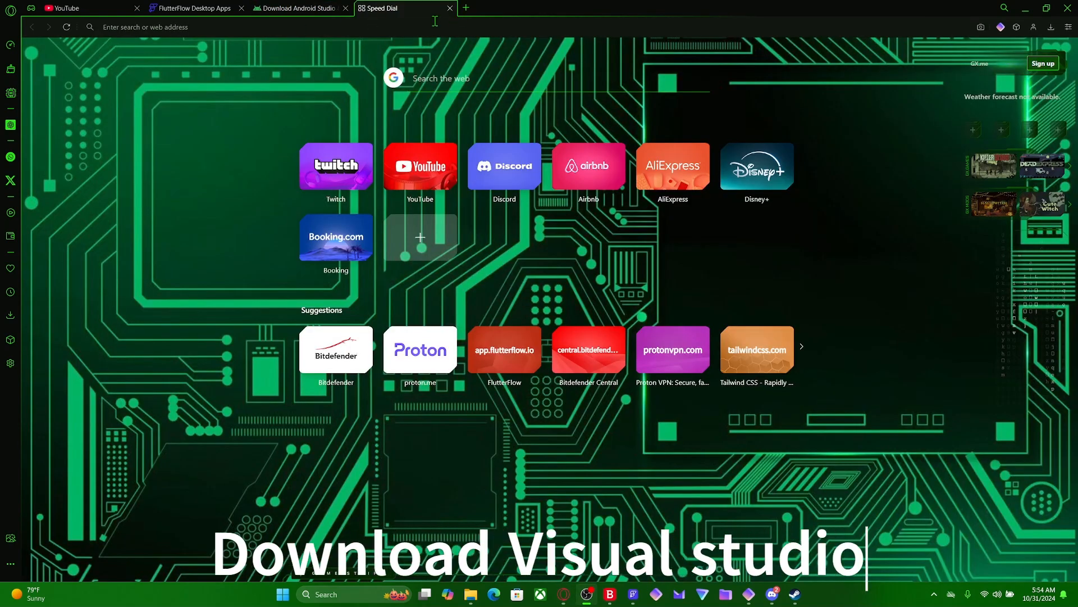
- Search the web for "visual studio community" and open the Visual Studio 2022 Community Edition page
{"action": "left_click", "coordinate": [421, 28]}
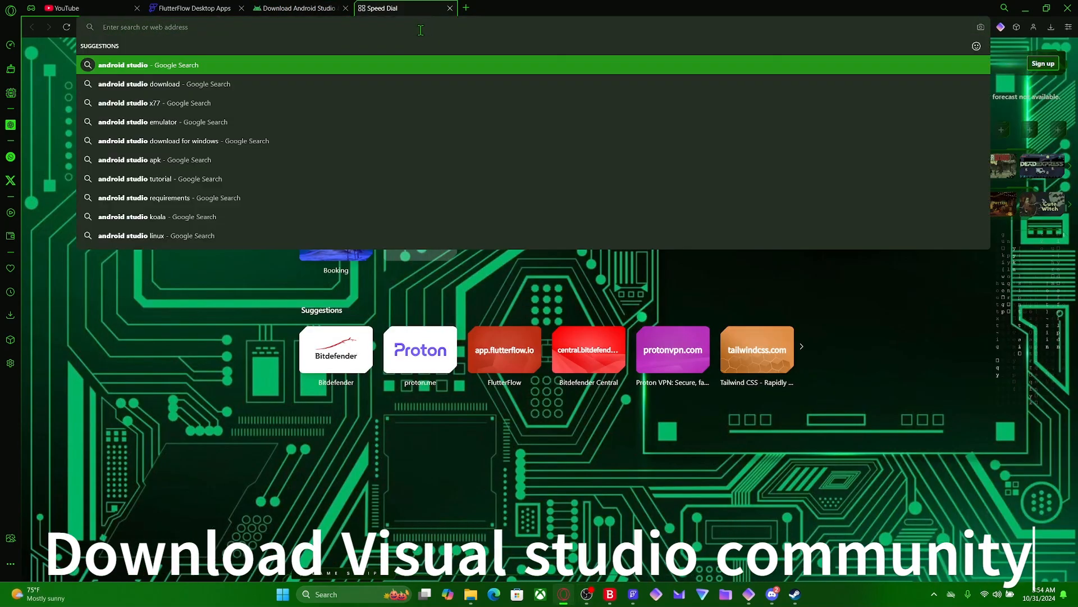
{"action": "type", "text": "visuas"}
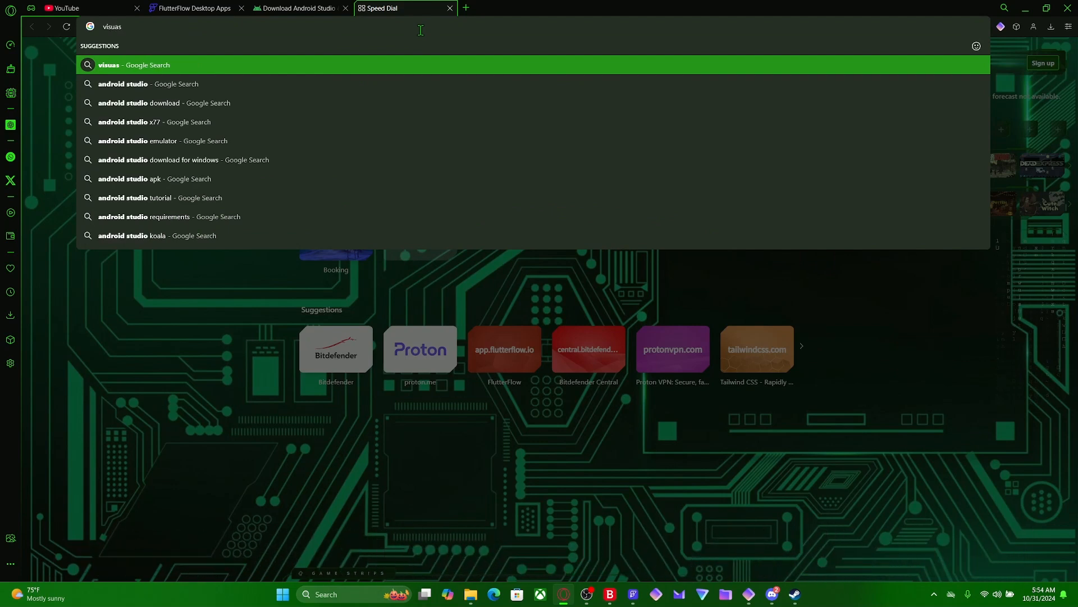
{"action": "key", "text": "BackSpace"}
{"action": "type", "text": "l"}
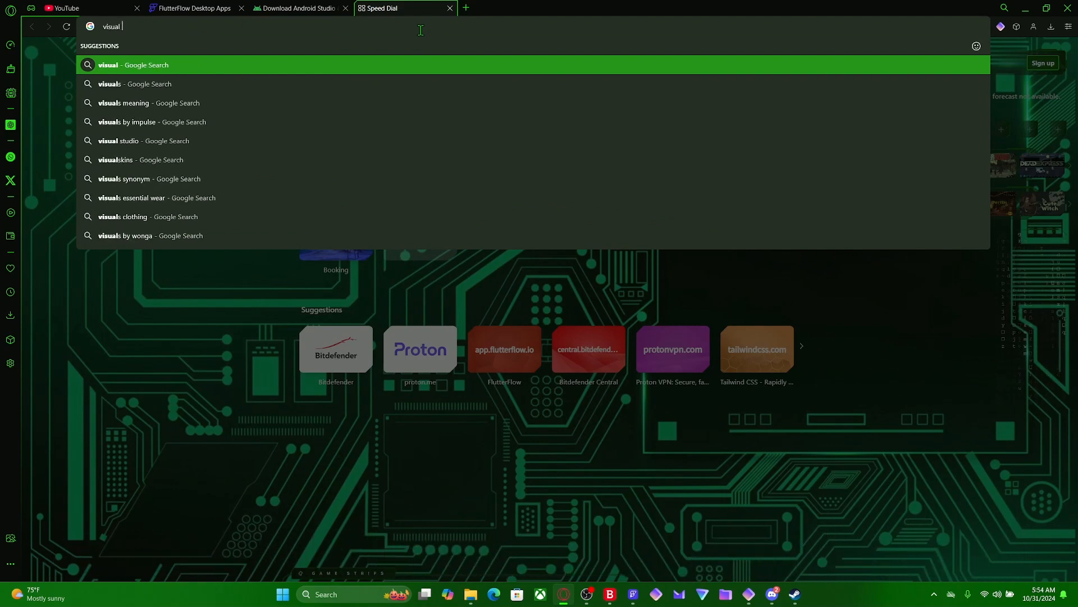
{"action": "type", "text": " studio "}
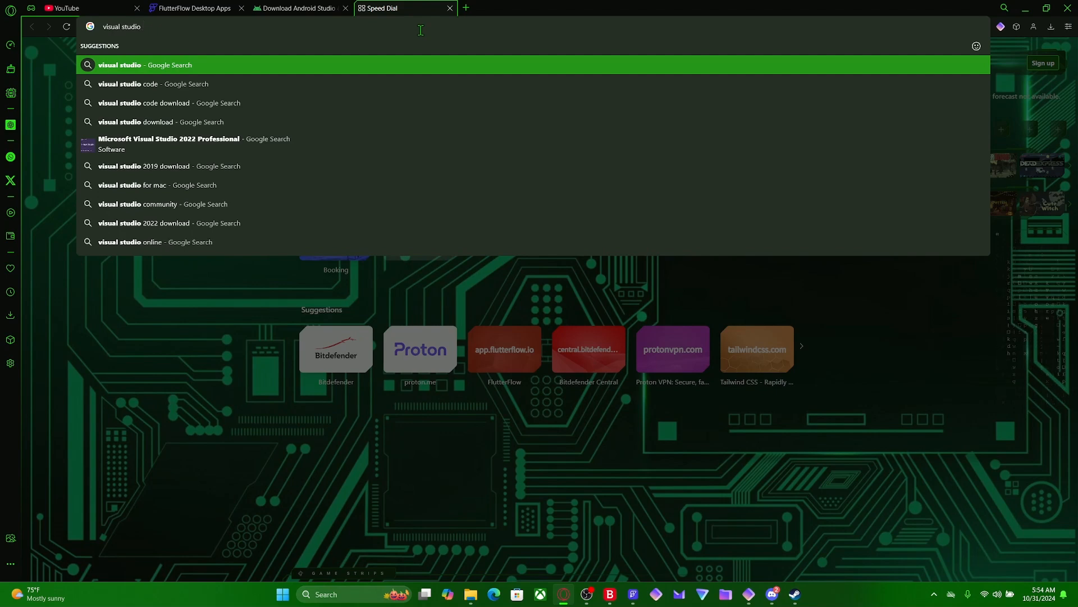
{"action": "type", "text": "comm"}
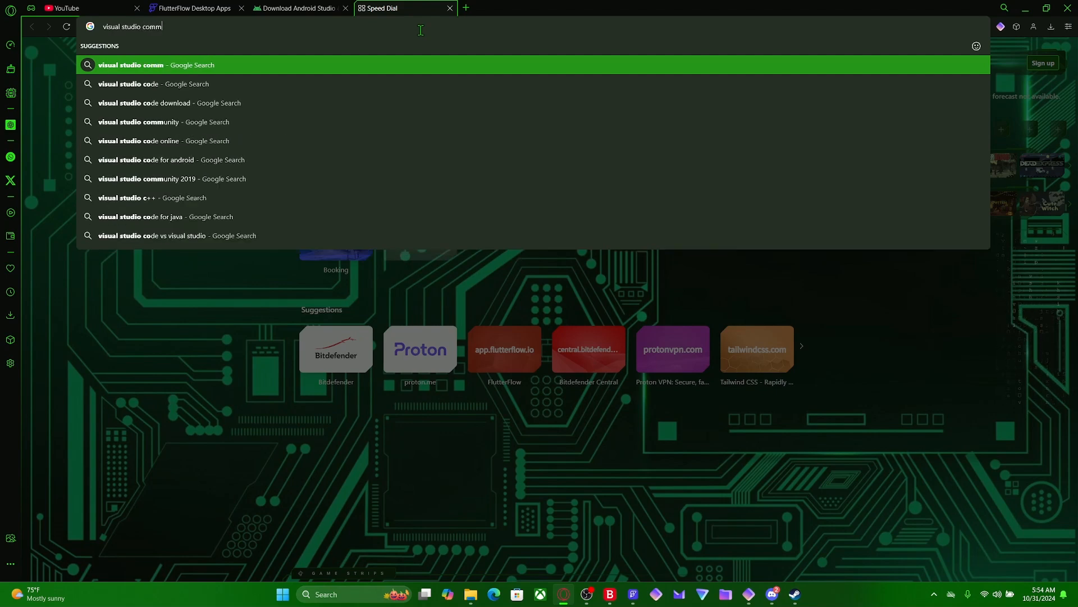
{"action": "type", "text": "uni"}
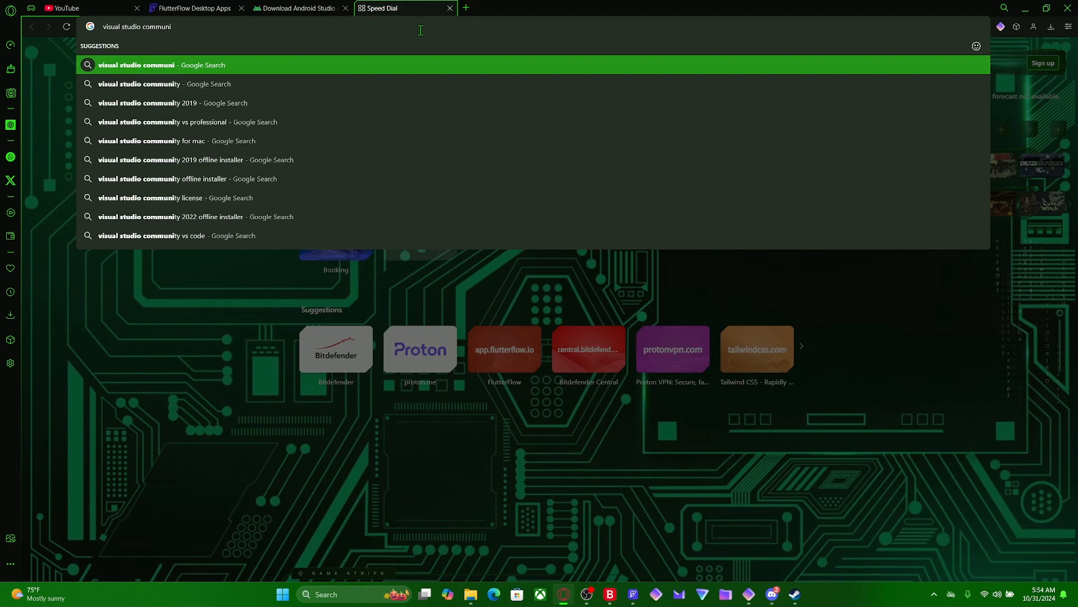
{"action": "type", "text": "ty"}
{"action": "key", "text": "Return"}
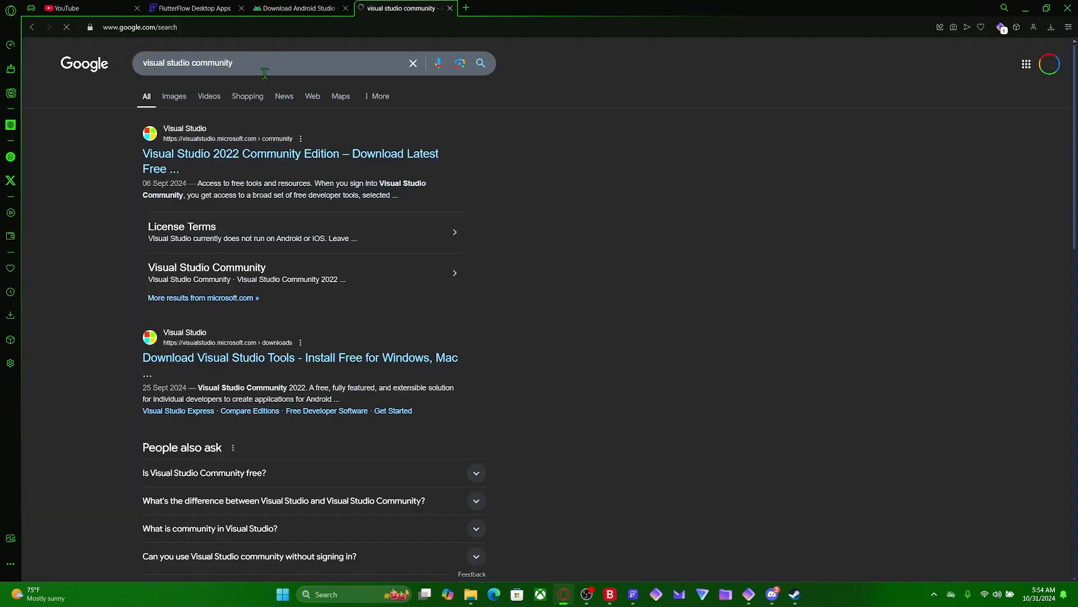
{"action": "left_click", "coordinate": [292, 158]}
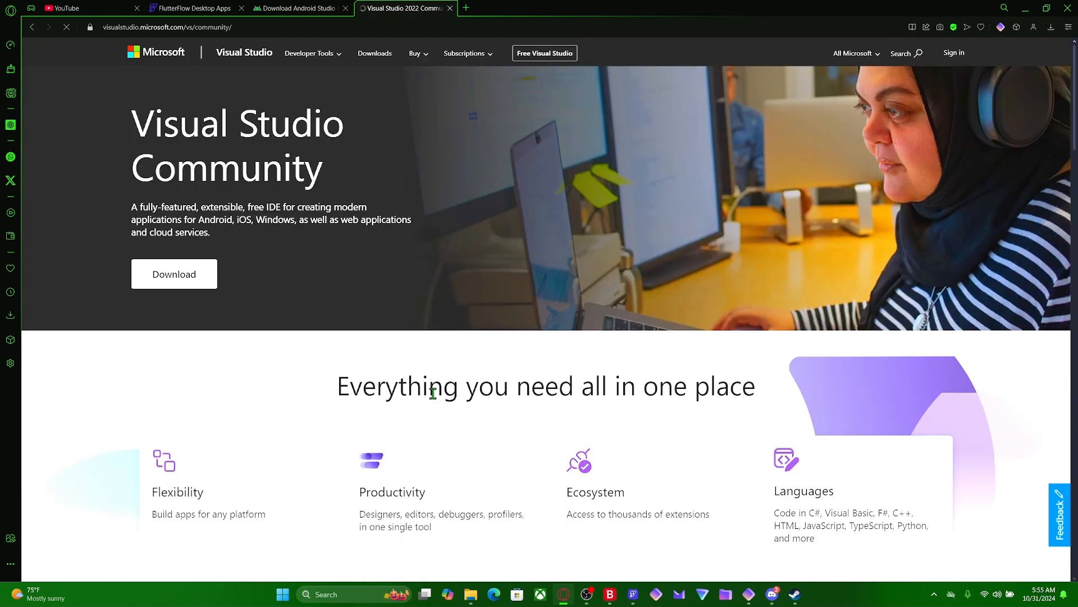
- Go to the Visual Studio Downloads page and get the free Community edition of Visual Studio 2022
{"action": "scroll", "coordinate": [435, 404], "scroll_direction": "down", "scroll_amount": 10}
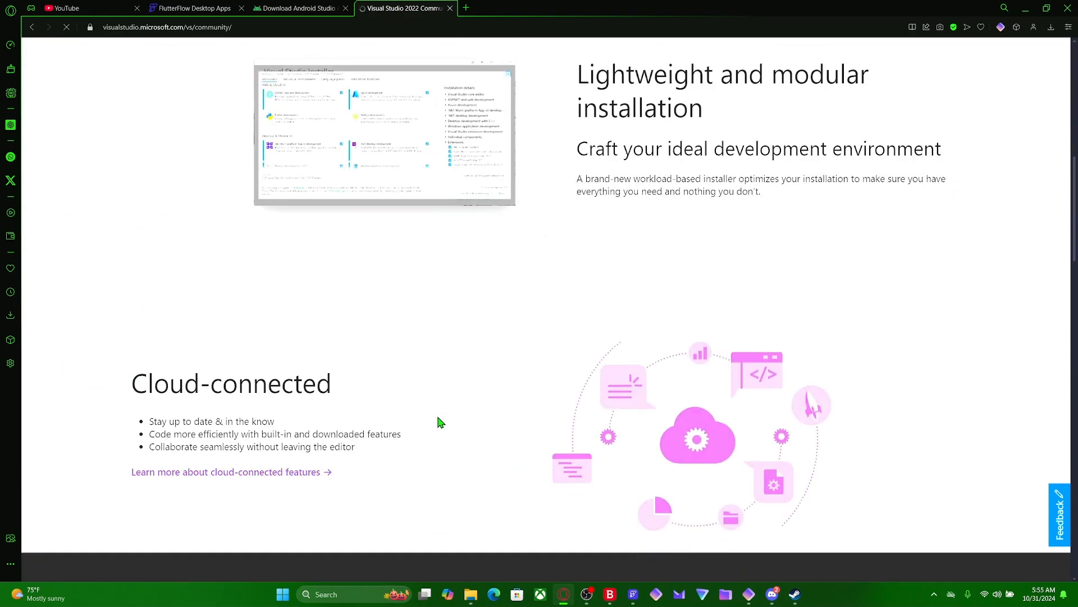
{"action": "scroll", "coordinate": [440, 421], "scroll_direction": "down", "scroll_amount": 5}
{"action": "scroll", "coordinate": [436, 415], "scroll_direction": "up", "scroll_amount": 7}
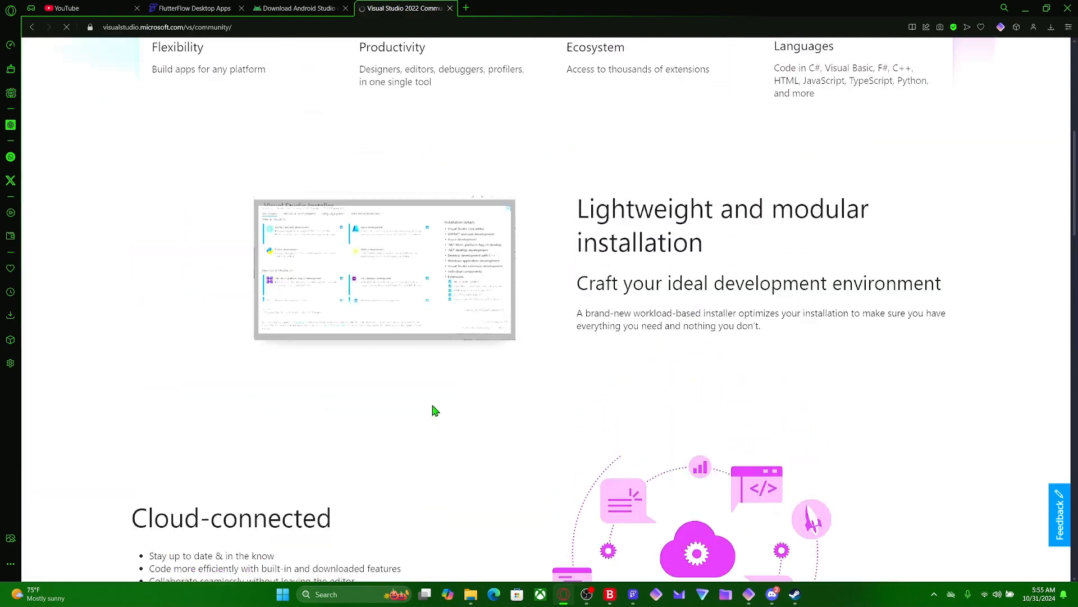
{"action": "scroll", "coordinate": [433, 407], "scroll_direction": "up", "scroll_amount": 8}
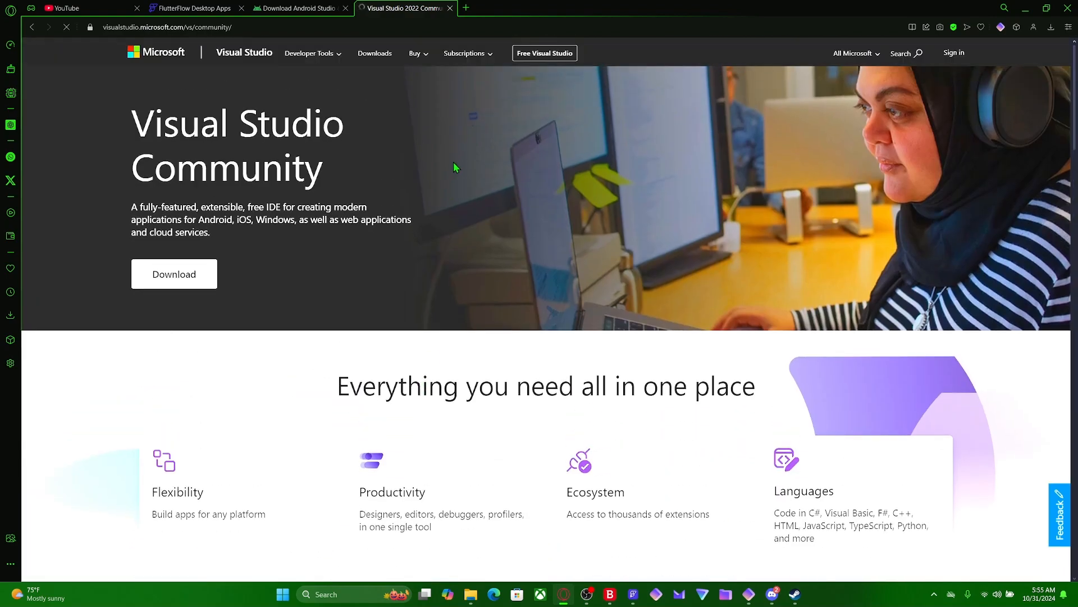
{"action": "left_click", "coordinate": [374, 53]}
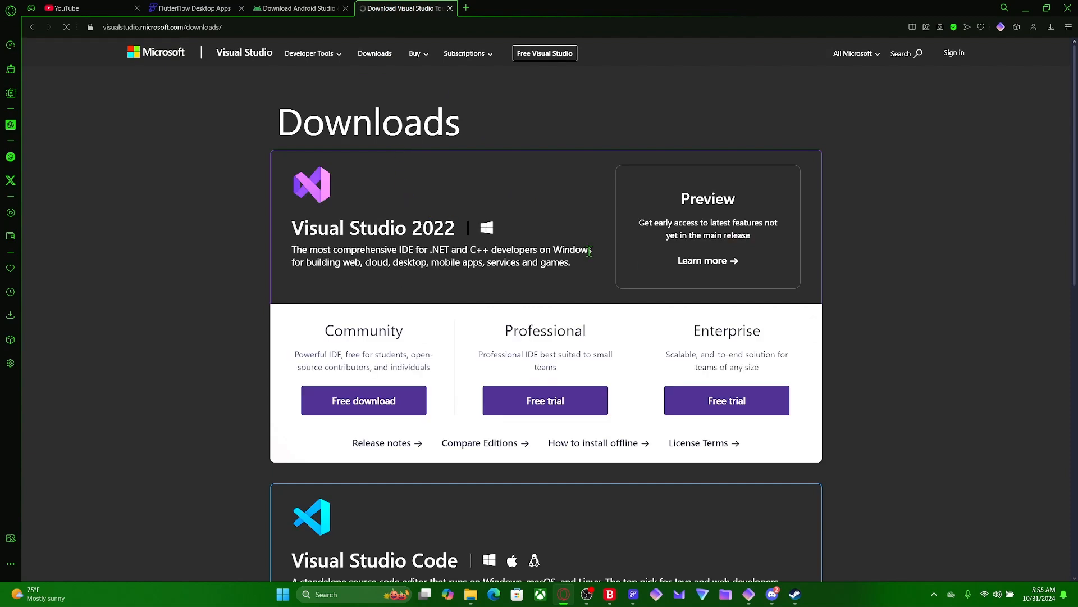
{"action": "left_click", "coordinate": [354, 416]}
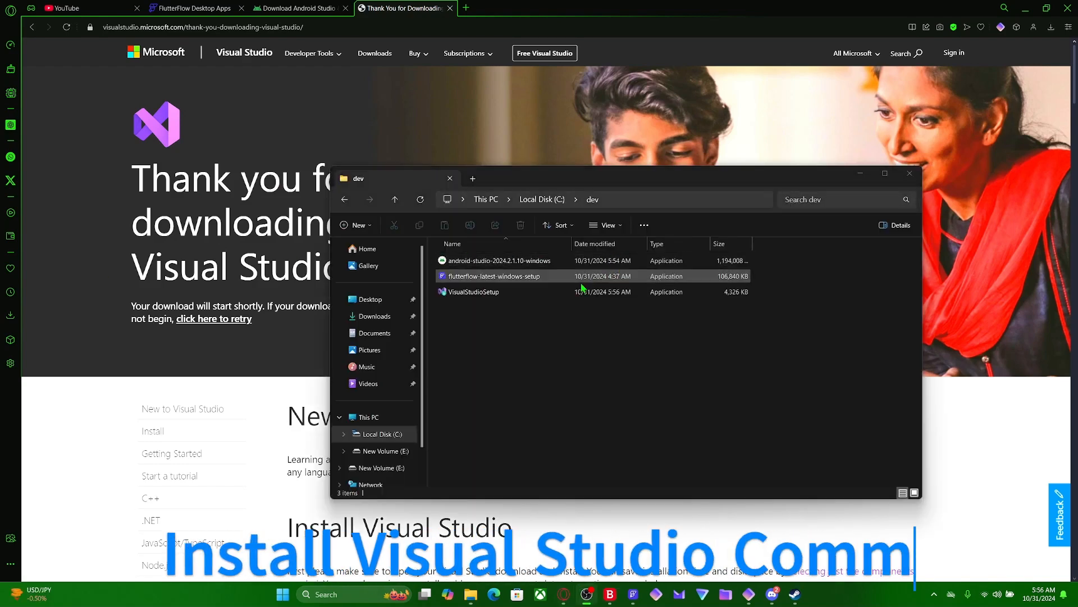
- Run VisualStudioSetup from the dev folder and select the Desktop development with C++, Mobile development with C++ and Windows application development workloads
{"action": "double_click", "coordinate": [540, 299]}
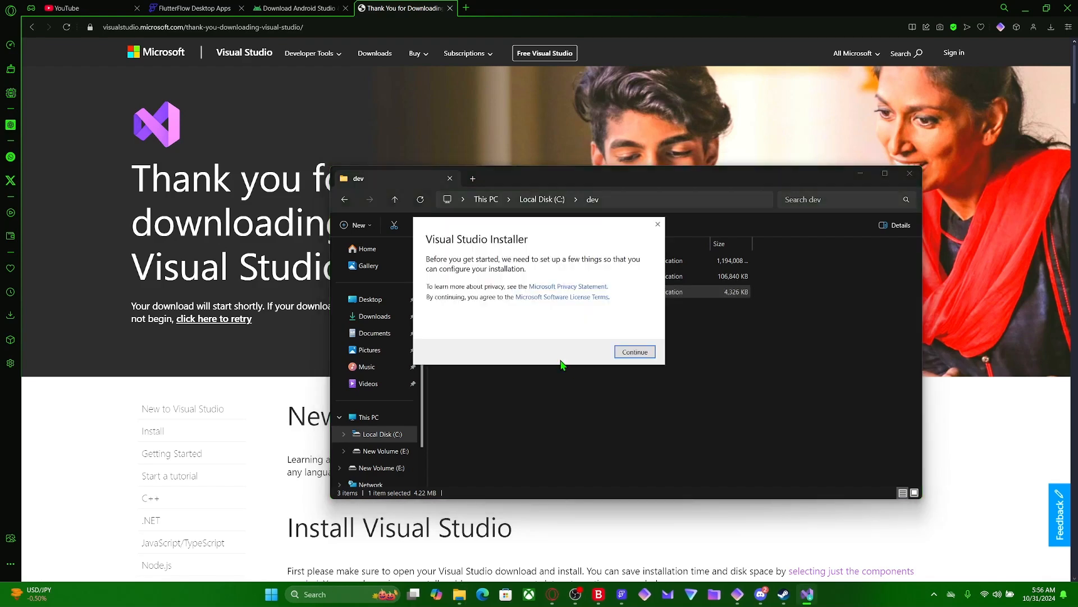
{"action": "left_click", "coordinate": [635, 352]}
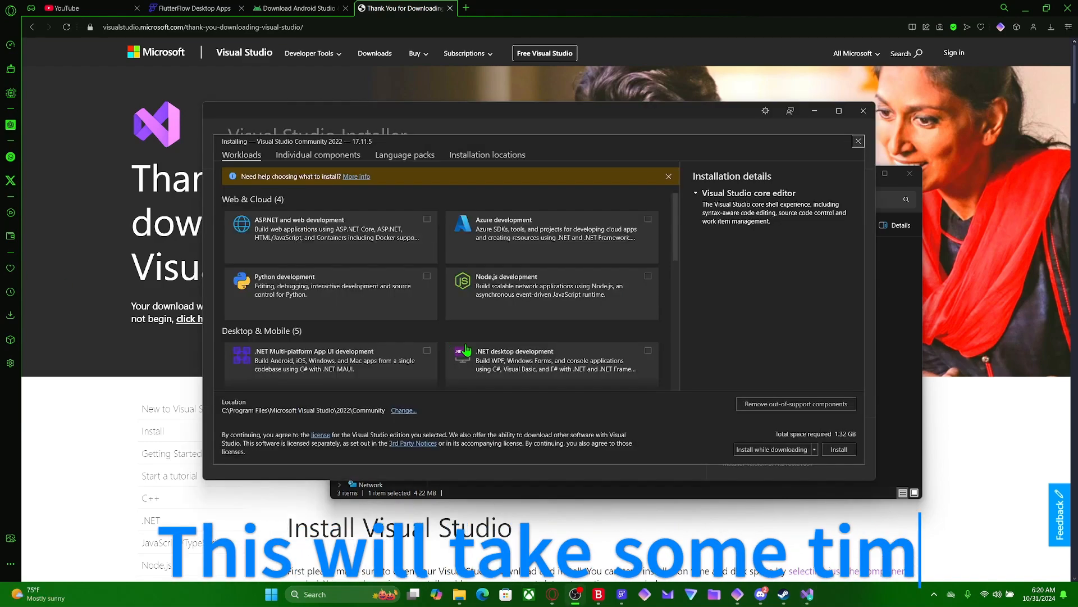
{"action": "scroll", "coordinate": [470, 315], "scroll_direction": "down", "scroll_amount": 4}
{"action": "scroll", "coordinate": [470, 314], "scroll_direction": "down", "scroll_amount": 2}
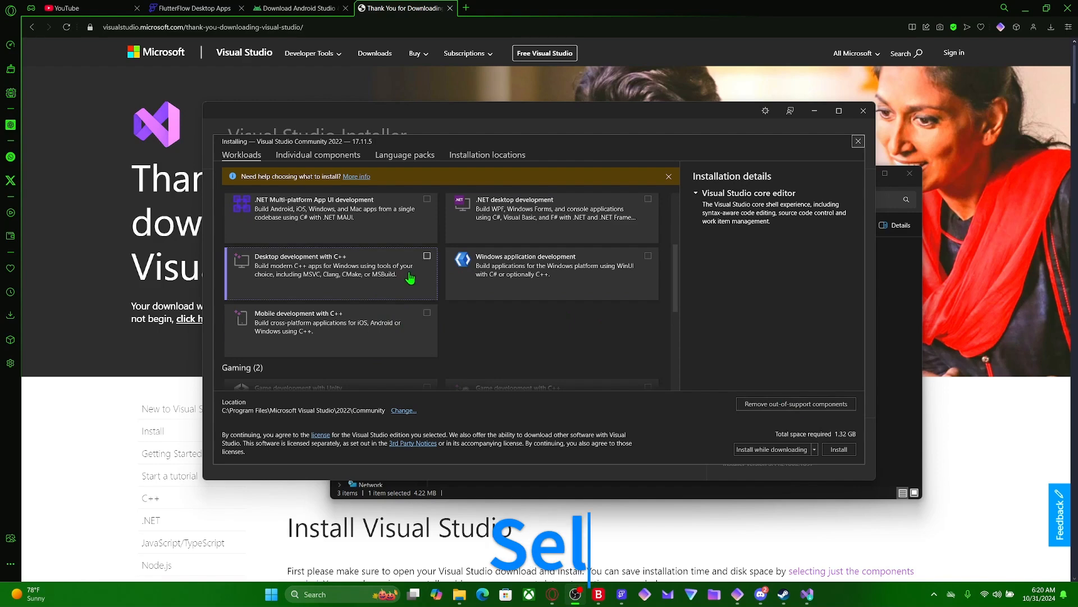
{"action": "left_click", "coordinate": [426, 256]}
{"action": "left_click", "coordinate": [427, 313]}
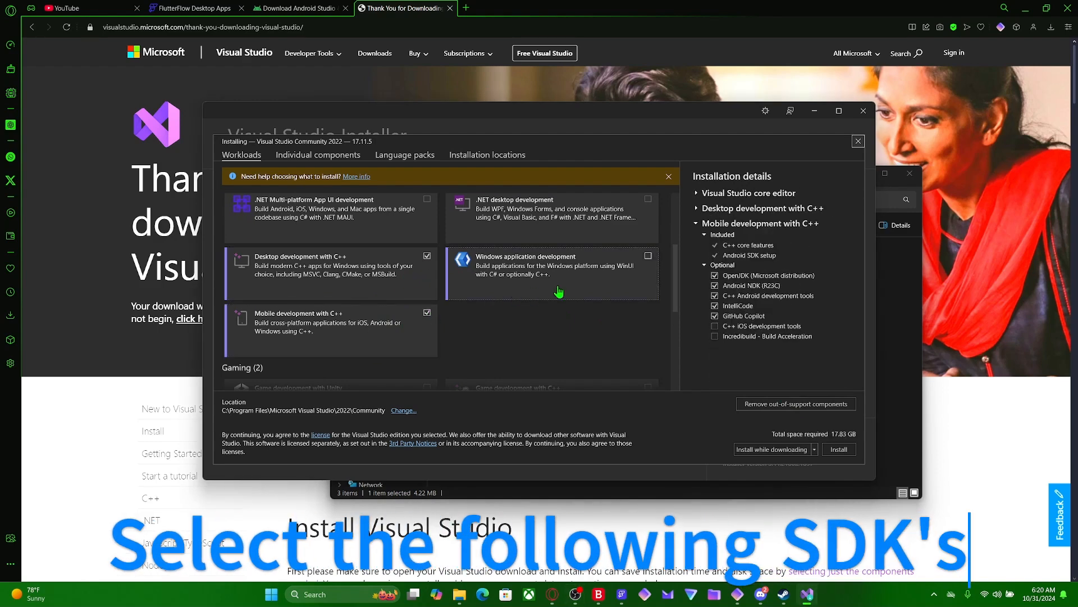
{"action": "left_click", "coordinate": [592, 285]}
- Add the Node.js development and Python development workloads and start the Visual Studio Community 2022 installation
{"action": "scroll", "coordinate": [592, 285], "scroll_direction": "down", "scroll_amount": 5}
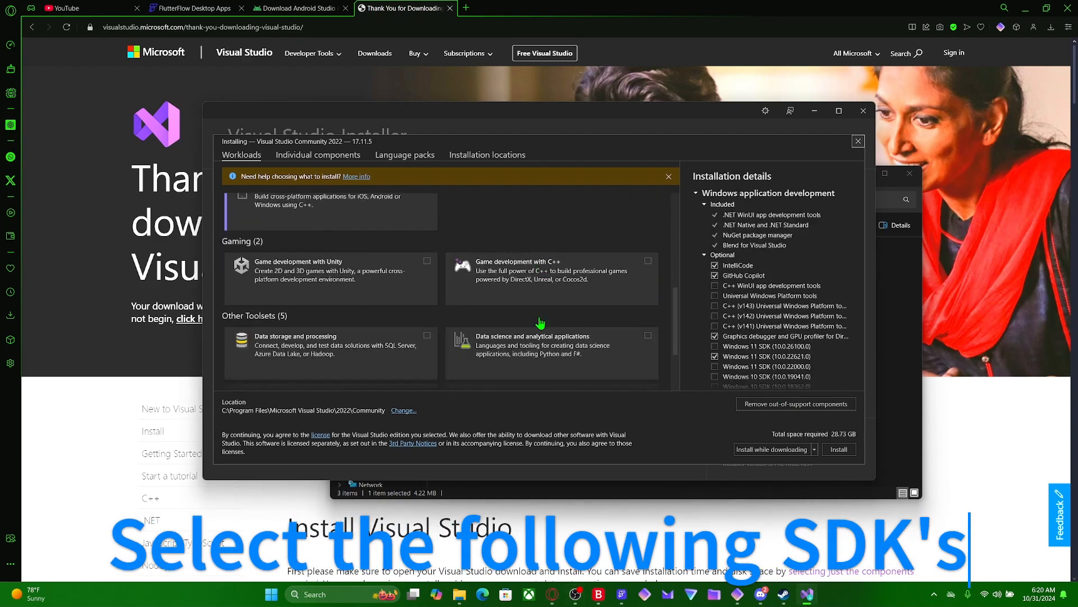
{"action": "scroll", "coordinate": [540, 322], "scroll_direction": "up", "scroll_amount": 5}
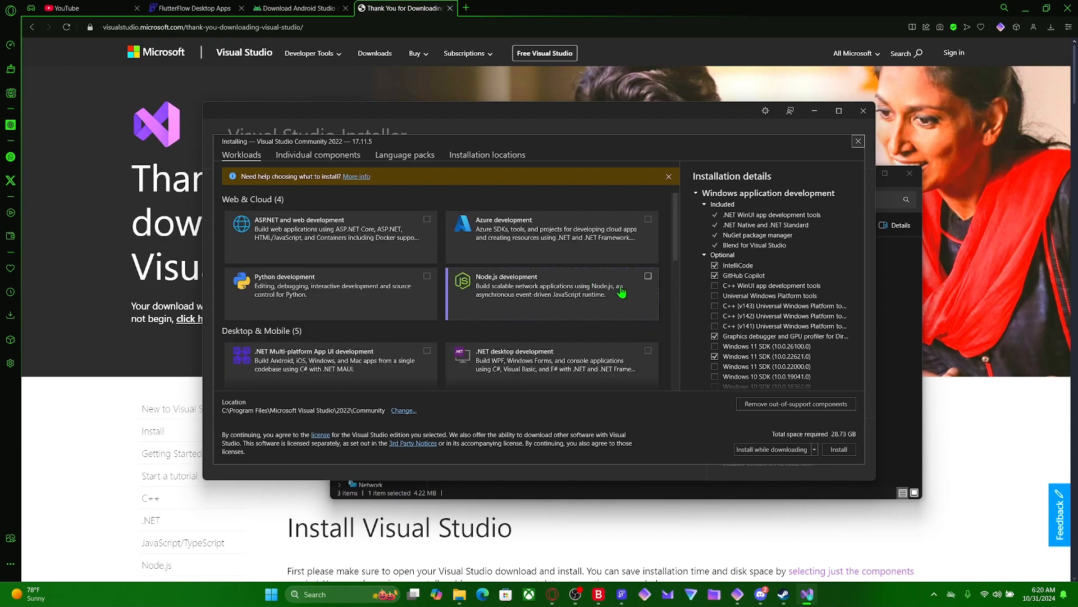
{"action": "left_click", "coordinate": [644, 290]}
{"action": "left_click", "coordinate": [427, 275]}
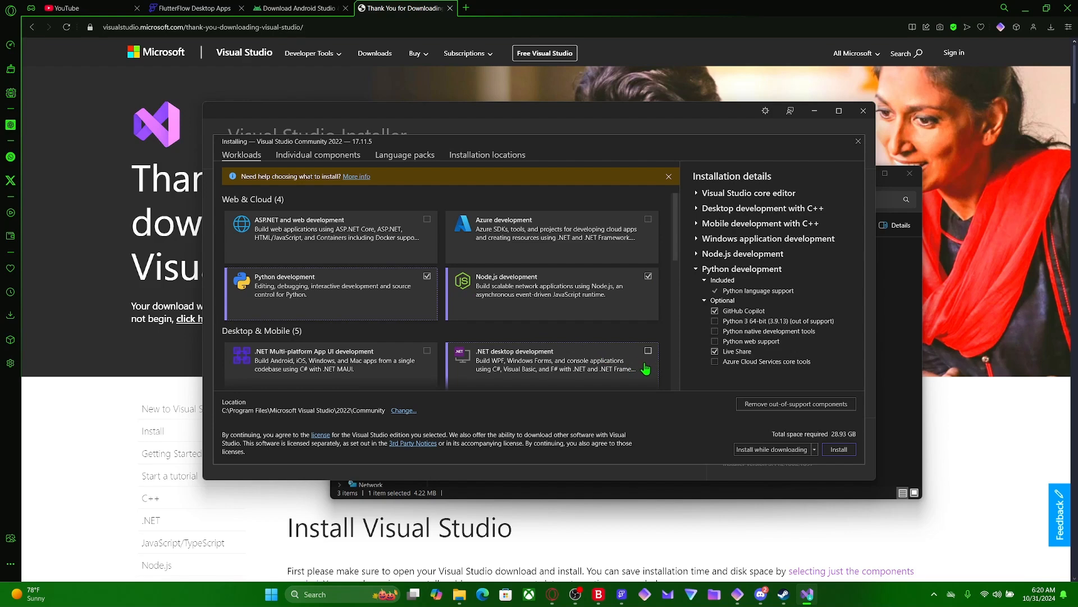
{"action": "scroll", "coordinate": [646, 368], "scroll_direction": "down", "scroll_amount": 2}
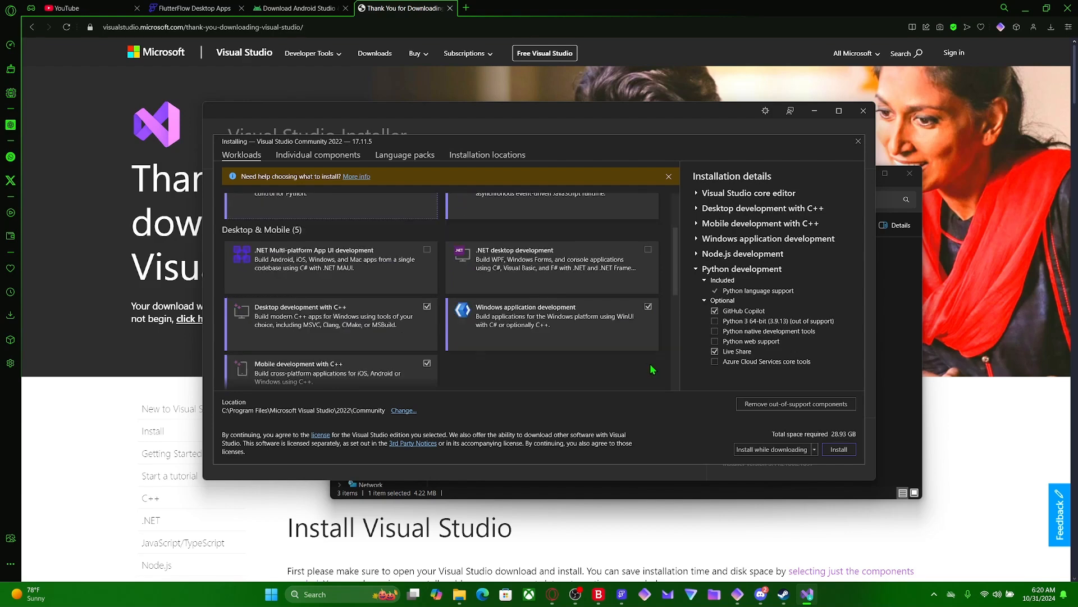
{"action": "left_click", "coordinate": [838, 450]}
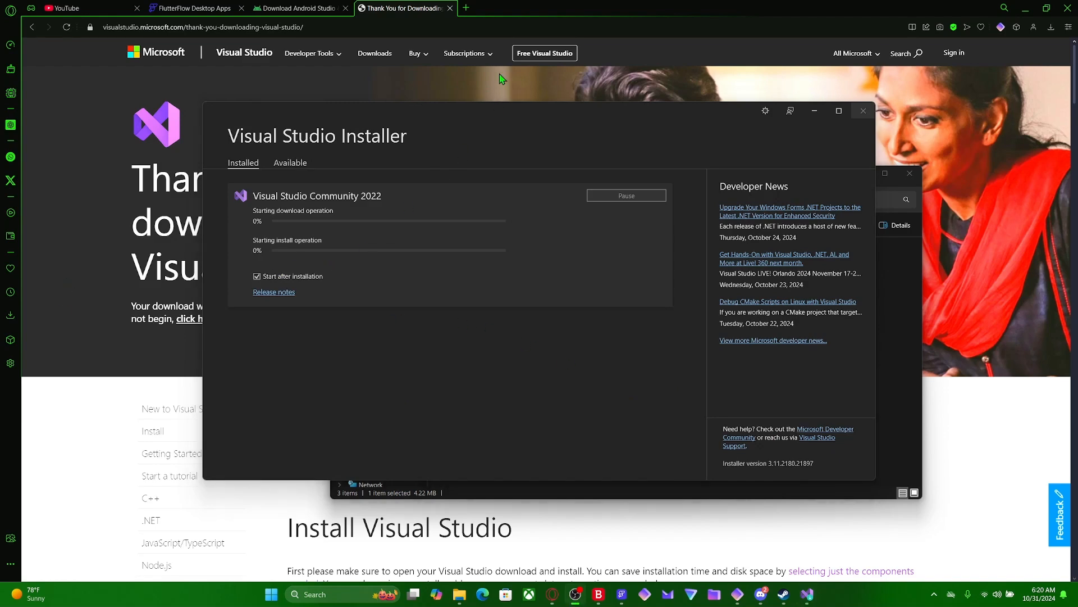
- Search for "visual studio code" in a new browser tab and open the official Visual Studio Code site
{"action": "left_click", "coordinate": [467, 8]}
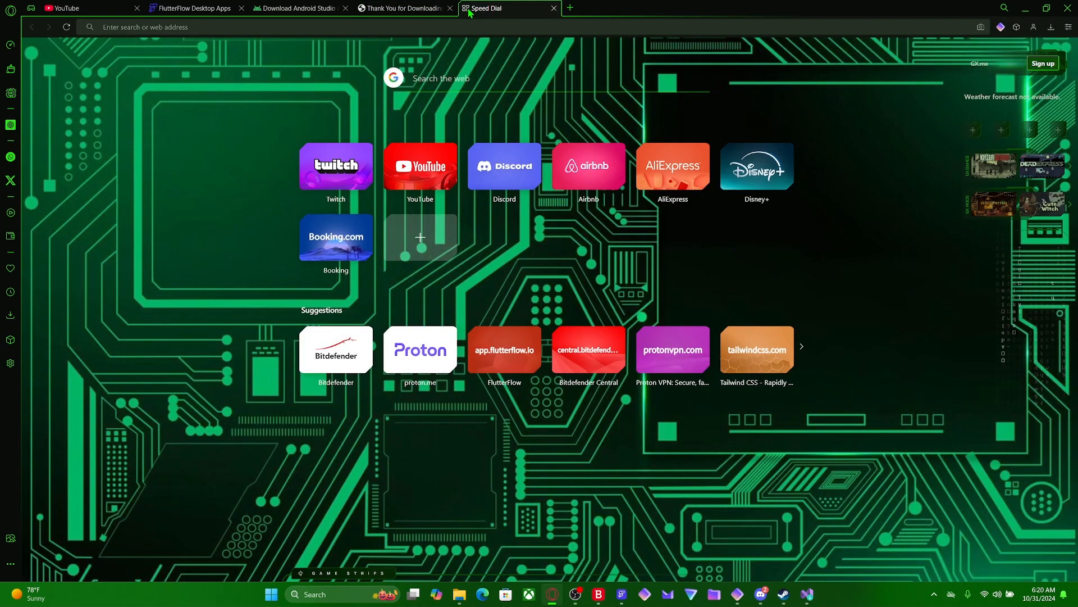
{"action": "type", "text": "visual studio code"}
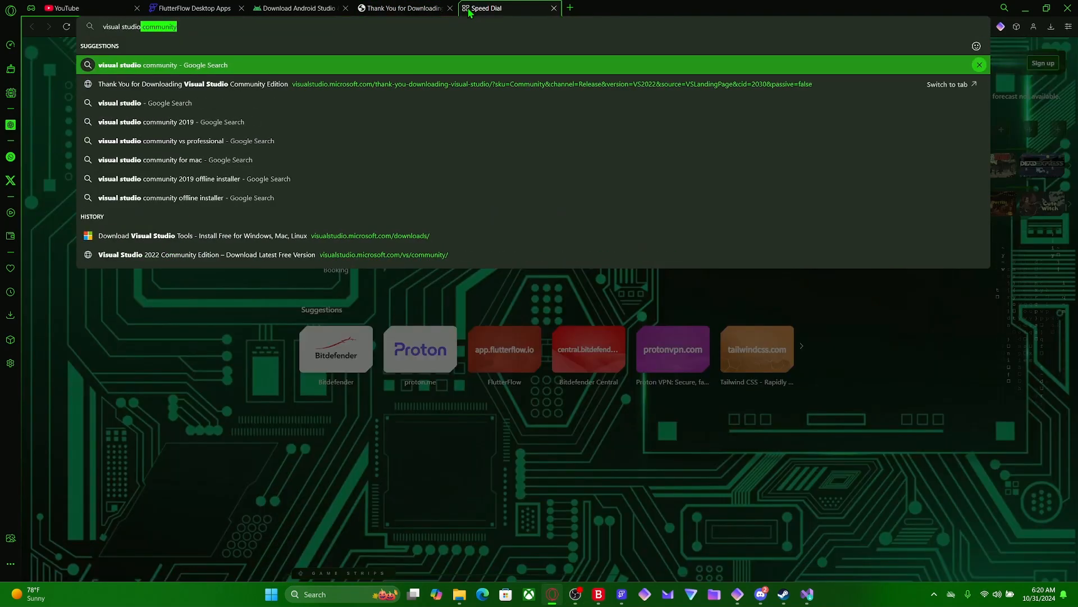
{"action": "key", "text": "Return"}
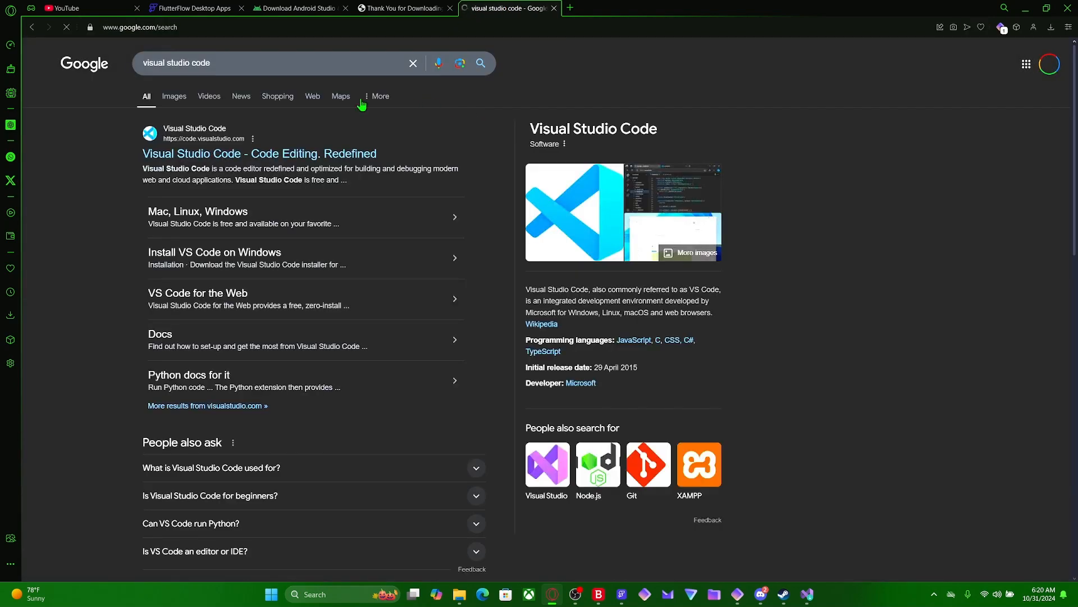
{"action": "left_click", "coordinate": [242, 159]}
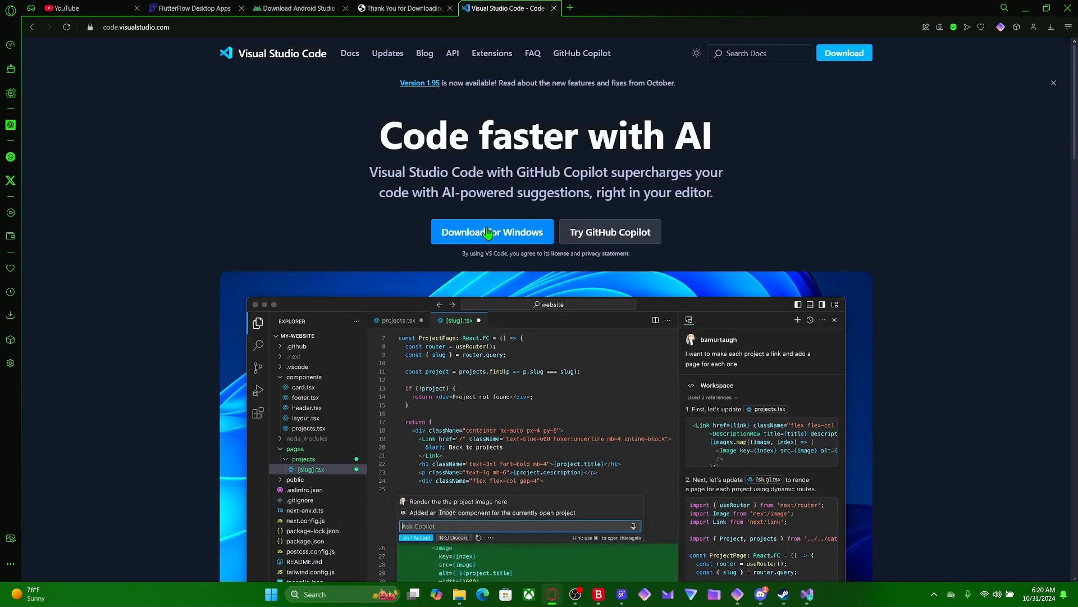
- Download the Visual Studio Code installer for Windows and save it in the dev folder on Local Disk (C:)
{"action": "left_click", "coordinate": [488, 232]}
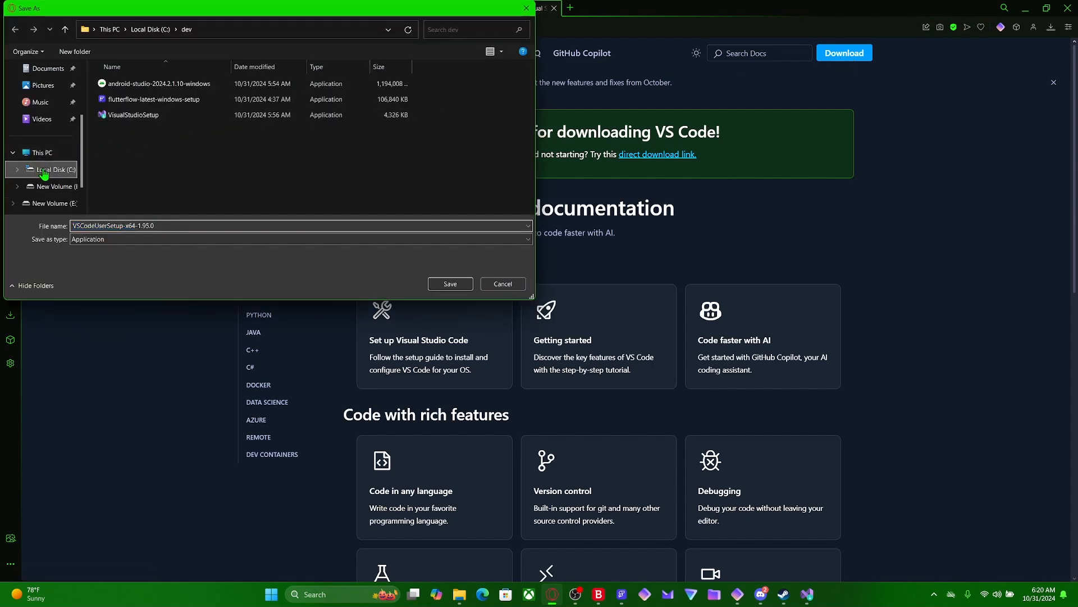
{"action": "left_click", "coordinate": [44, 170]}
{"action": "double_click", "coordinate": [140, 84]}
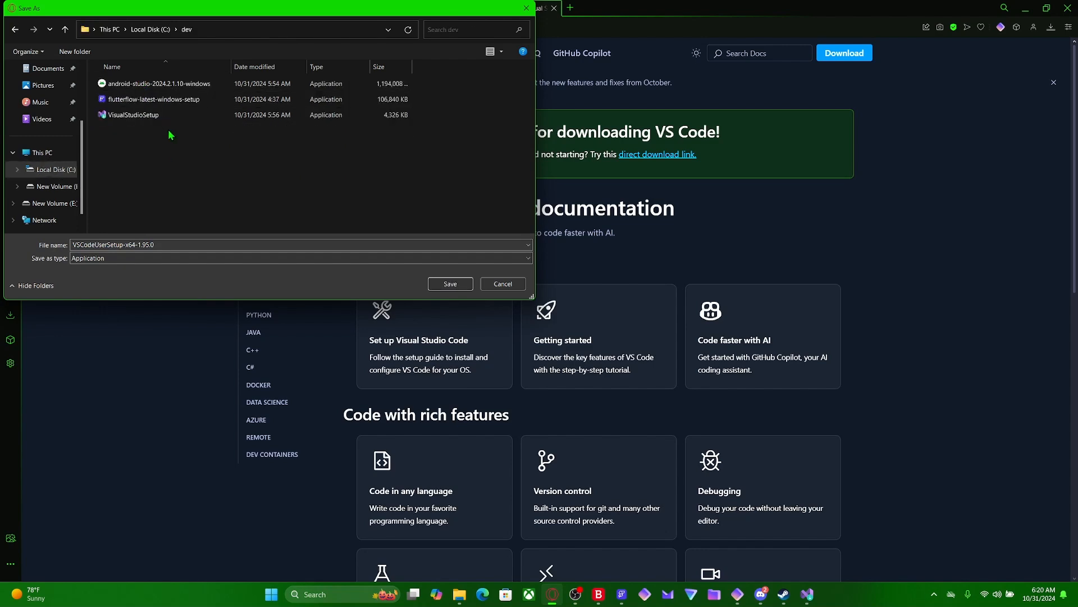
{"action": "left_click", "coordinate": [440, 289]}
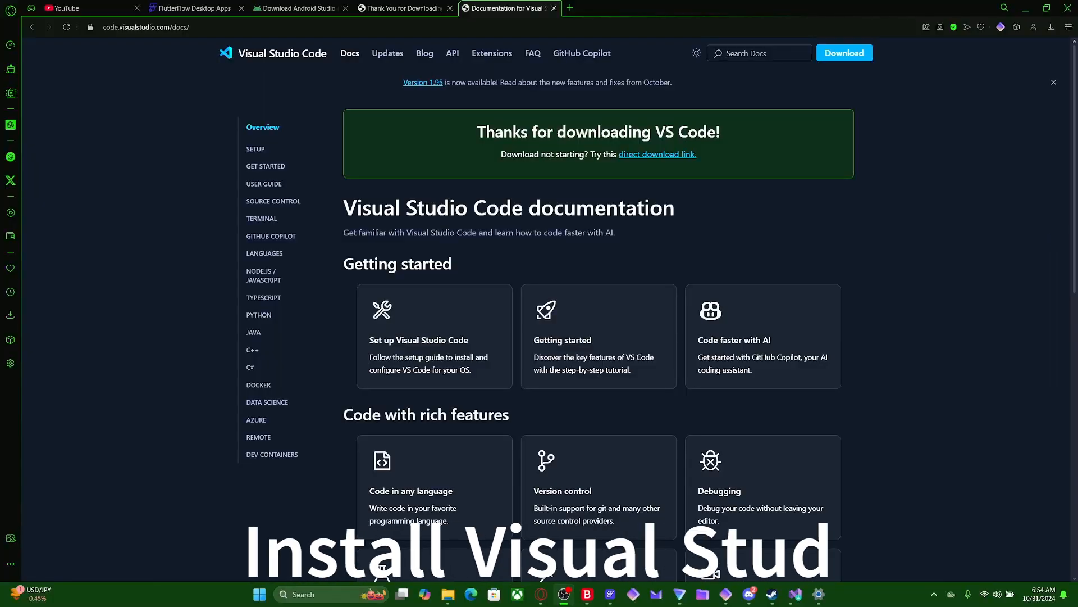
- Run VSCodeUserSetup-x64-1.95.0 from the dev folder, accept the license agreement and keep the default destination and Start Menu folder
{"action": "left_click", "coordinate": [1051, 27]}
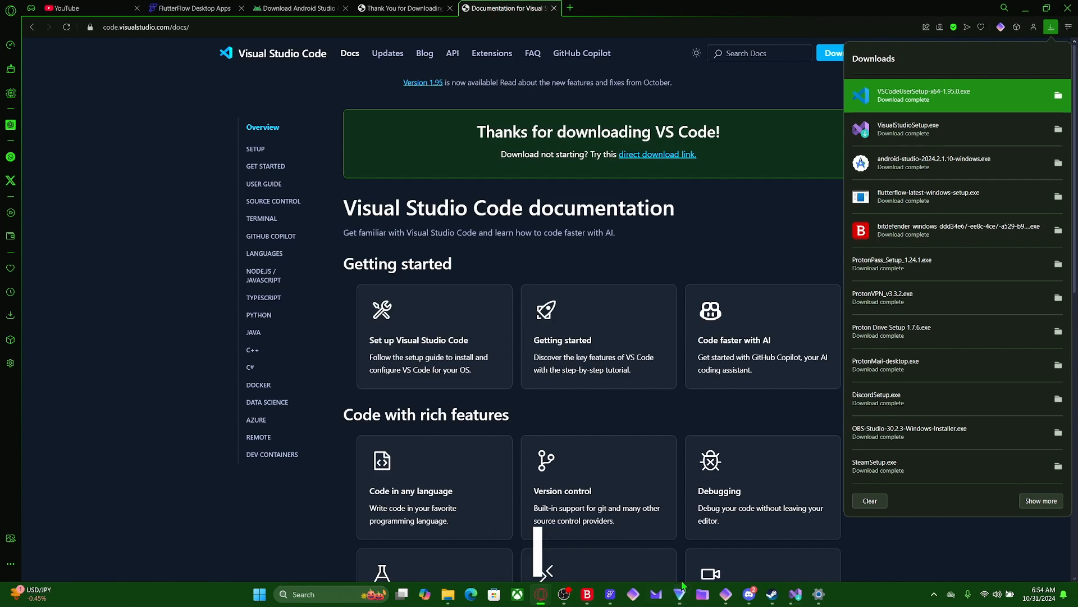
{"action": "left_click", "coordinate": [448, 594]}
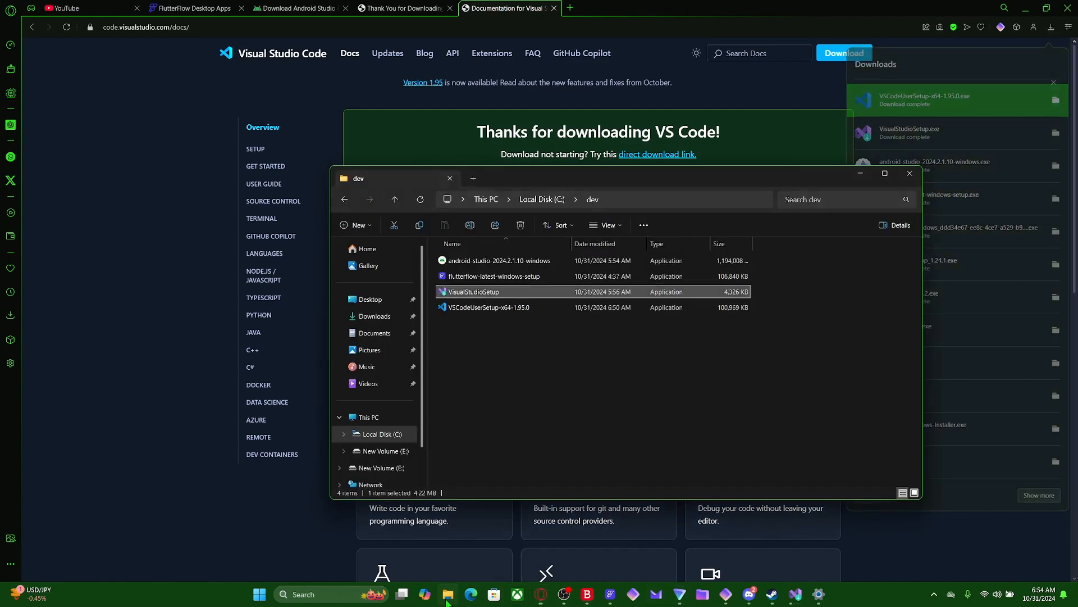
{"action": "double_click", "coordinate": [471, 307]}
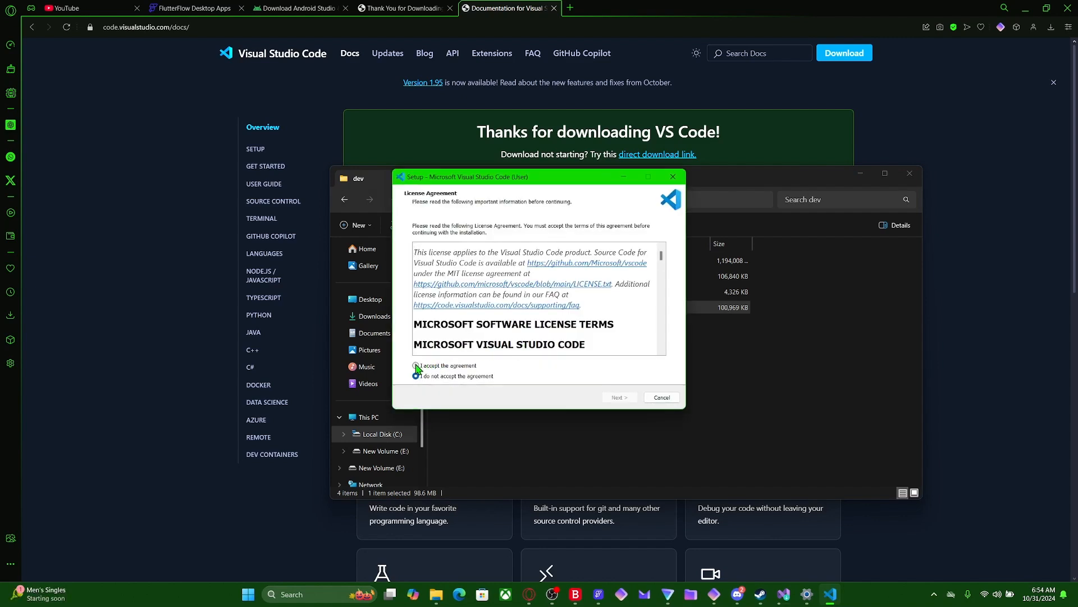
{"action": "left_click", "coordinate": [618, 397]}
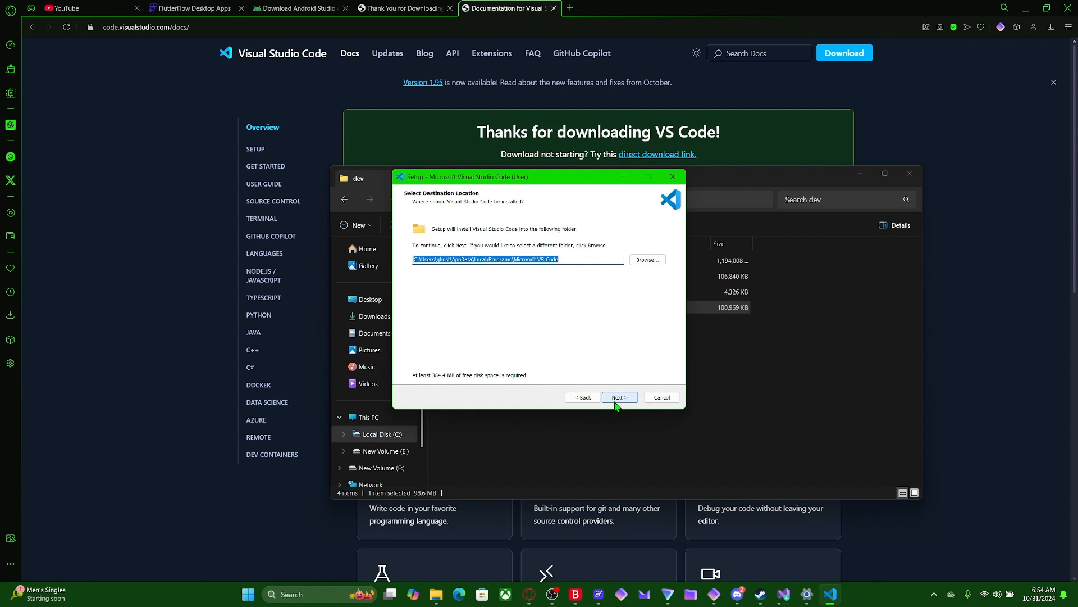
{"action": "left_click", "coordinate": [615, 402]}
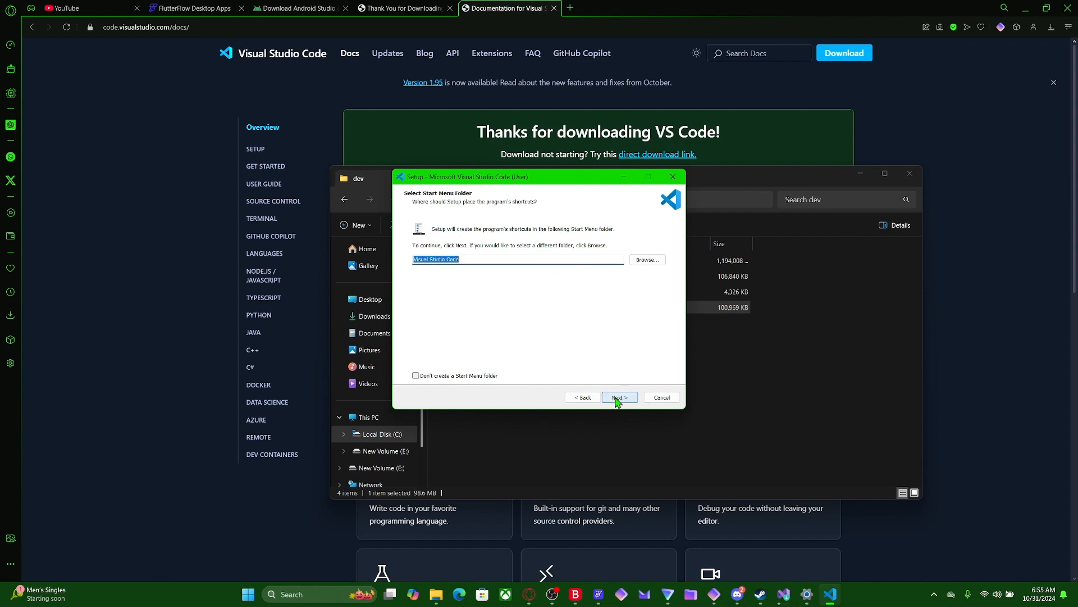
{"action": "left_click", "coordinate": [616, 399]}
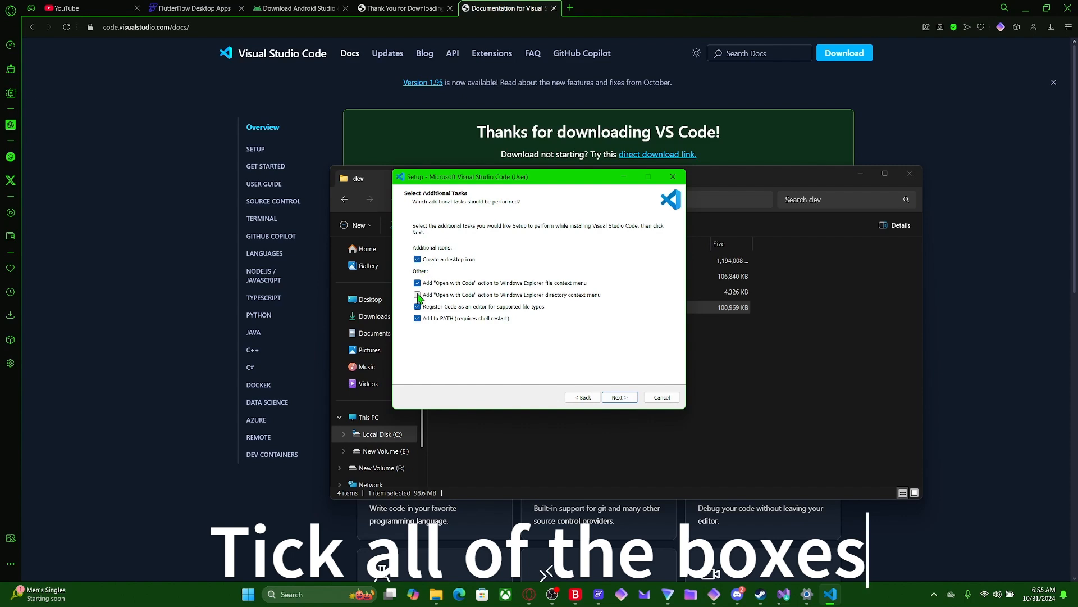
- Install Visual Studio Code with all additional tasks selected and finish the setup with Launch Visual Studio Code enabled
{"action": "left_click", "coordinate": [616, 398]}
{"action": "left_click", "coordinate": [616, 399]}
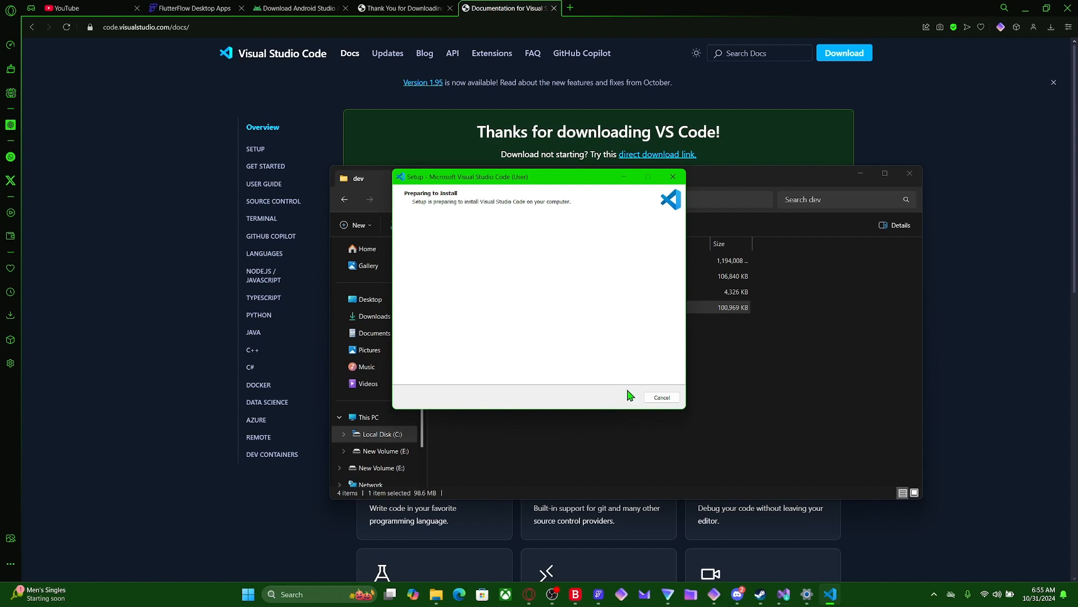
{"action": "mouse_move", "coordinate": [783, 594]}
{"action": "left_click", "coordinate": [784, 531]}
{"action": "left_click", "coordinate": [830, 593]}
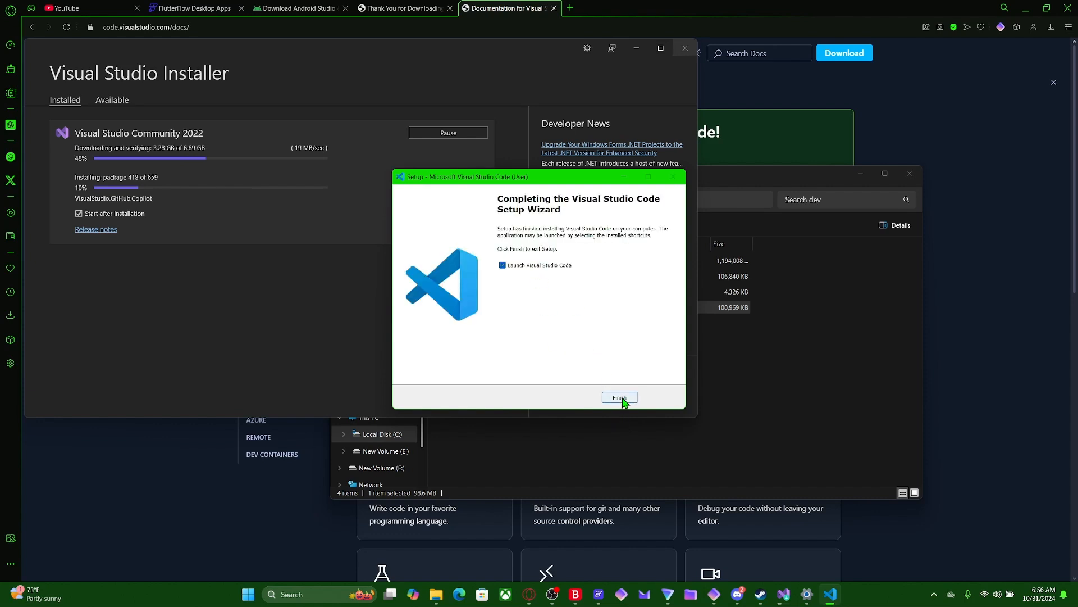
{"action": "left_click", "coordinate": [621, 398]}
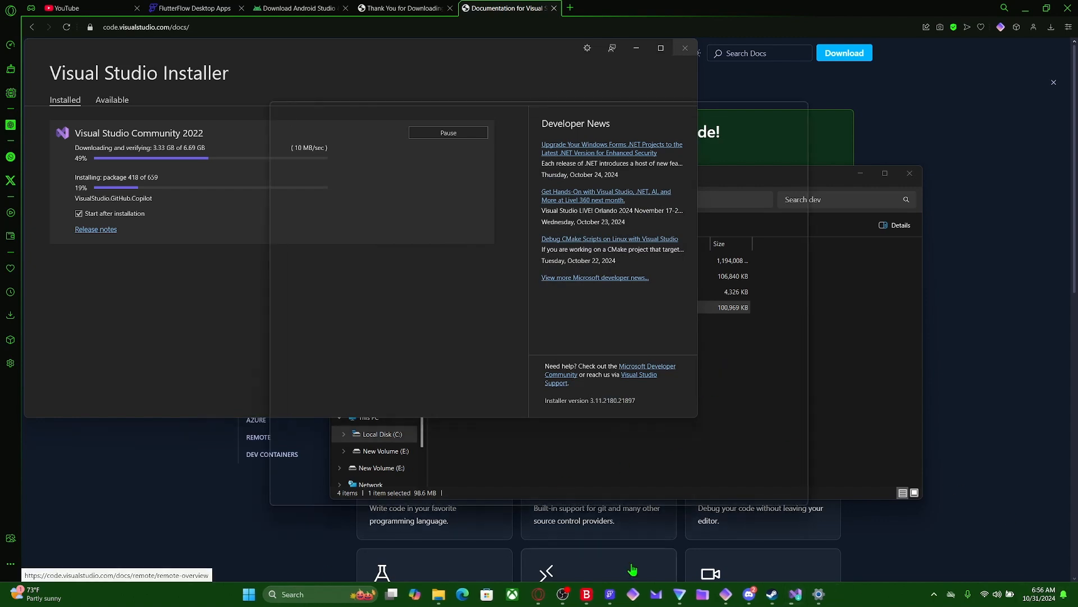
- Switch to FlutterFlow and rerun Flutter Doctor from the Doctor Output stage
{"action": "mouse_move", "coordinate": [599, 595]}
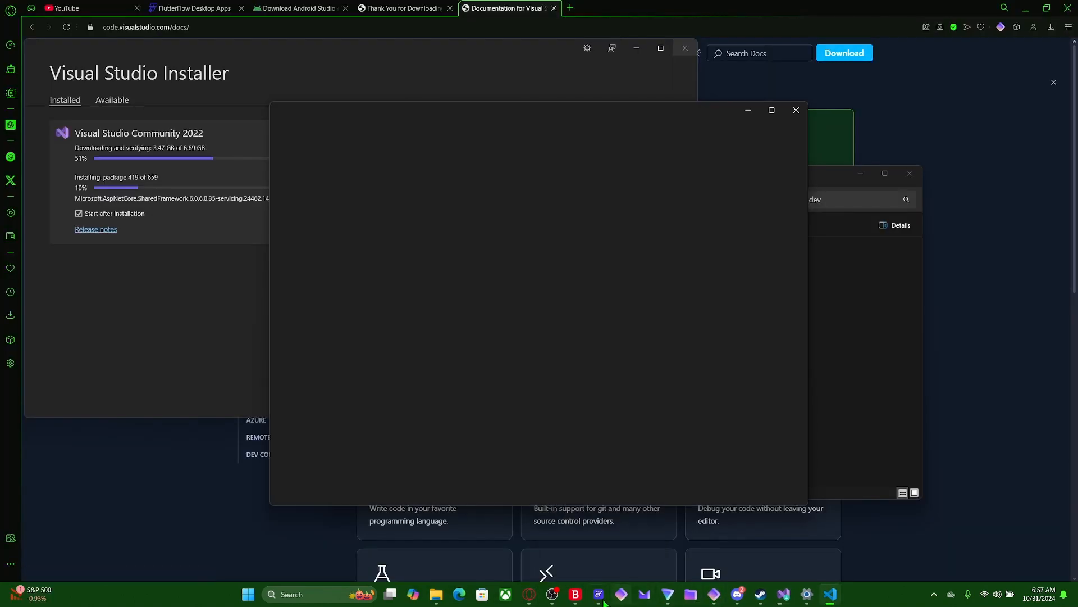
{"action": "left_click", "coordinate": [593, 523]}
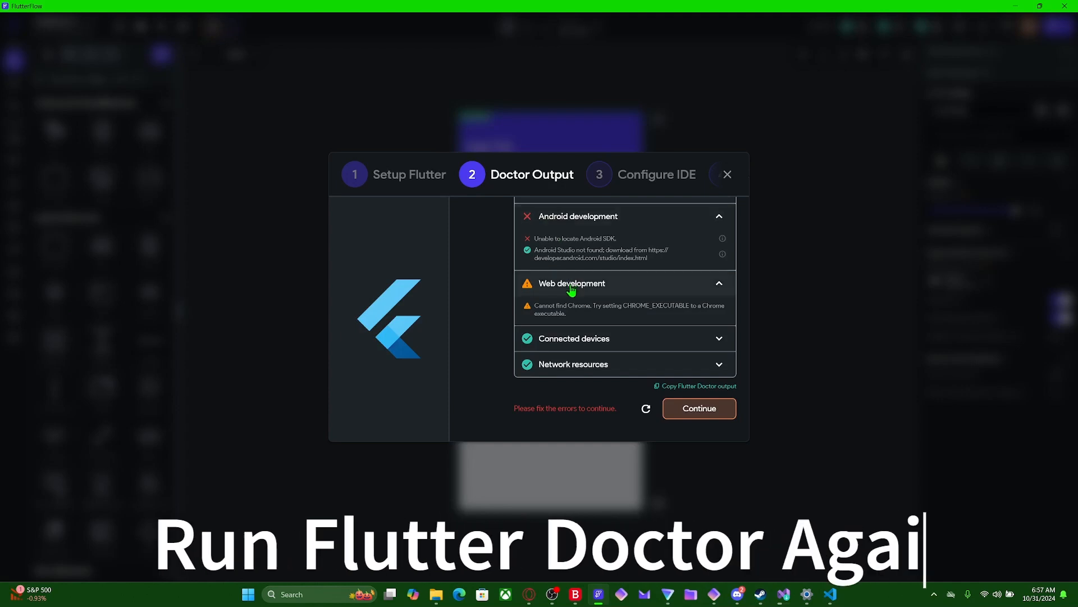
{"action": "scroll", "coordinate": [577, 301], "scroll_direction": "up", "scroll_amount": 3}
{"action": "scroll", "coordinate": [590, 295], "scroll_direction": "down", "scroll_amount": 3}
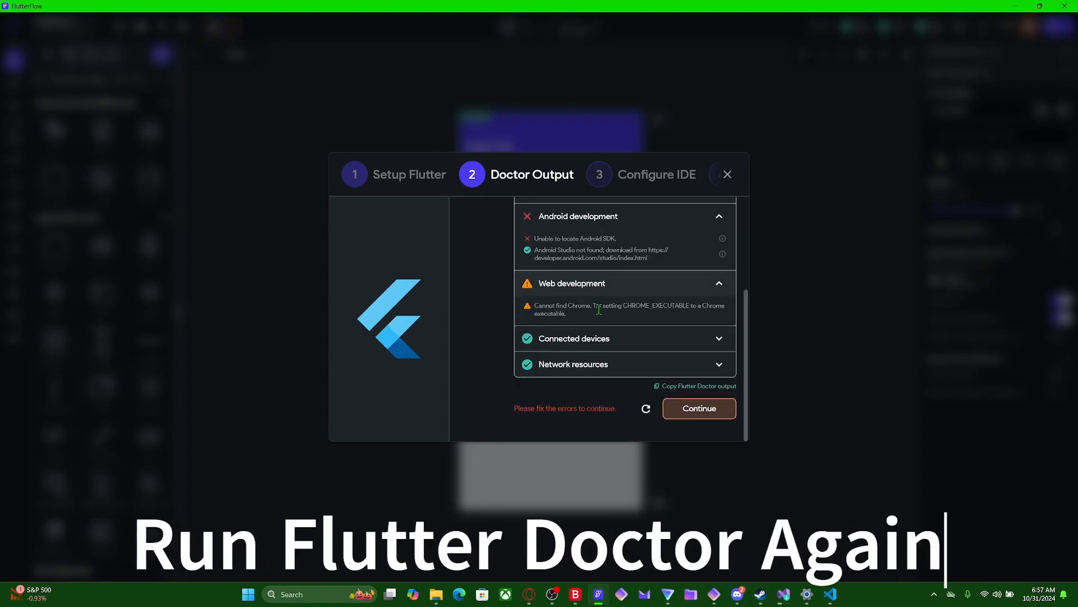
{"action": "left_click", "coordinate": [646, 409]}
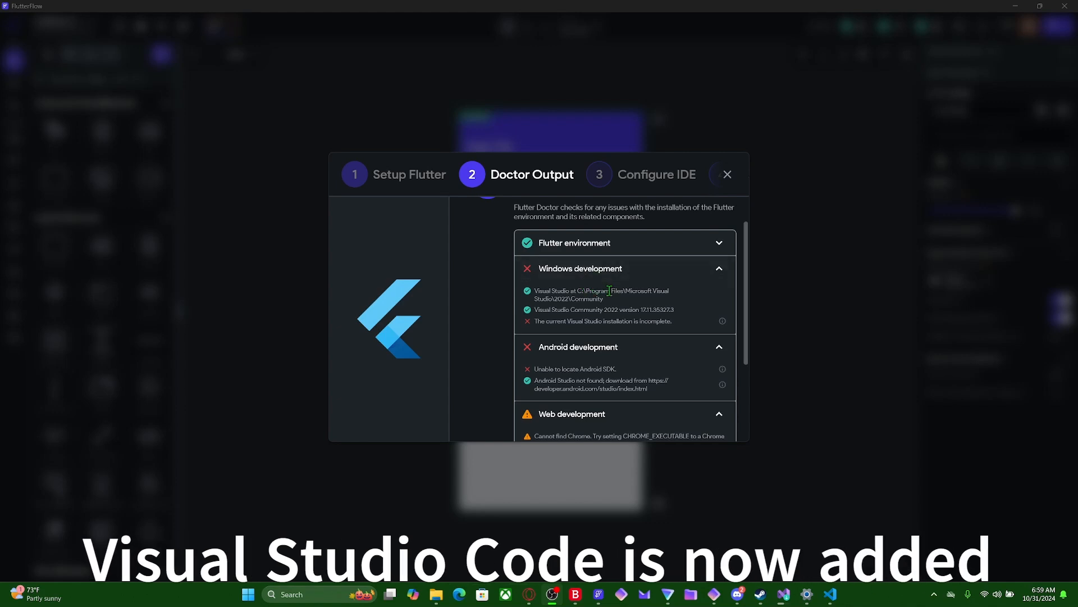
- Examine the Windows and Android development results in Flutter Doctor and check the Visual Studio Community 2022 installation progress
{"action": "mouse_move", "coordinate": [604, 299]}
{"action": "left_mouse_down"}
{"action": "mouse_move", "coordinate": [532, 292]}
{"action": "mouse_move", "coordinate": [600, 312]}
{"action": "mouse_move", "coordinate": [665, 313]}
{"action": "mouse_move", "coordinate": [569, 308]}
{"action": "left_mouse_up"}
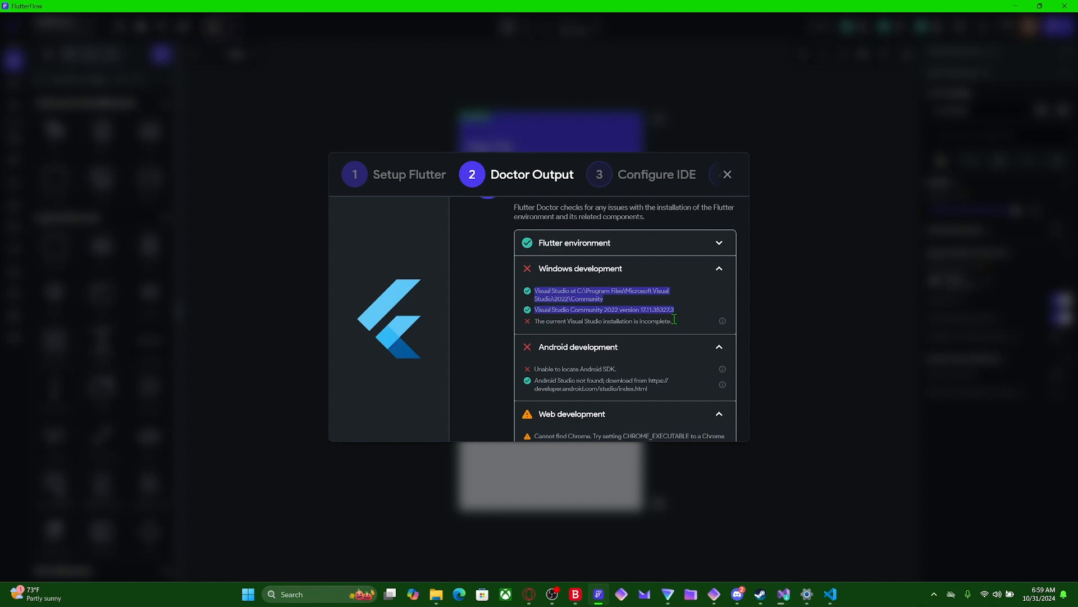
{"action": "mouse_move", "coordinate": [723, 324]}
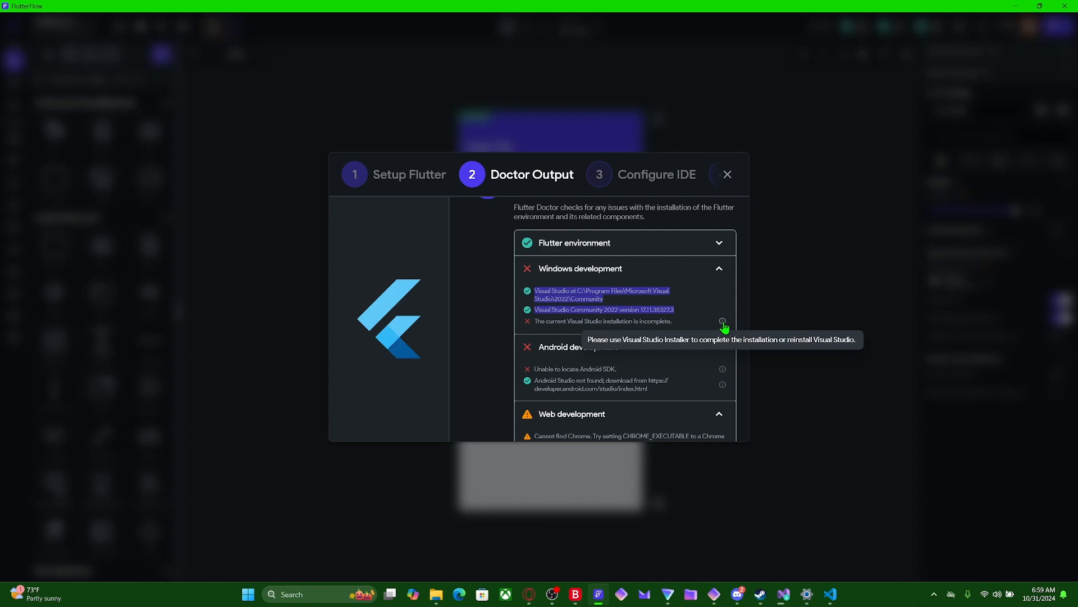
{"action": "left_click", "coordinate": [783, 593]}
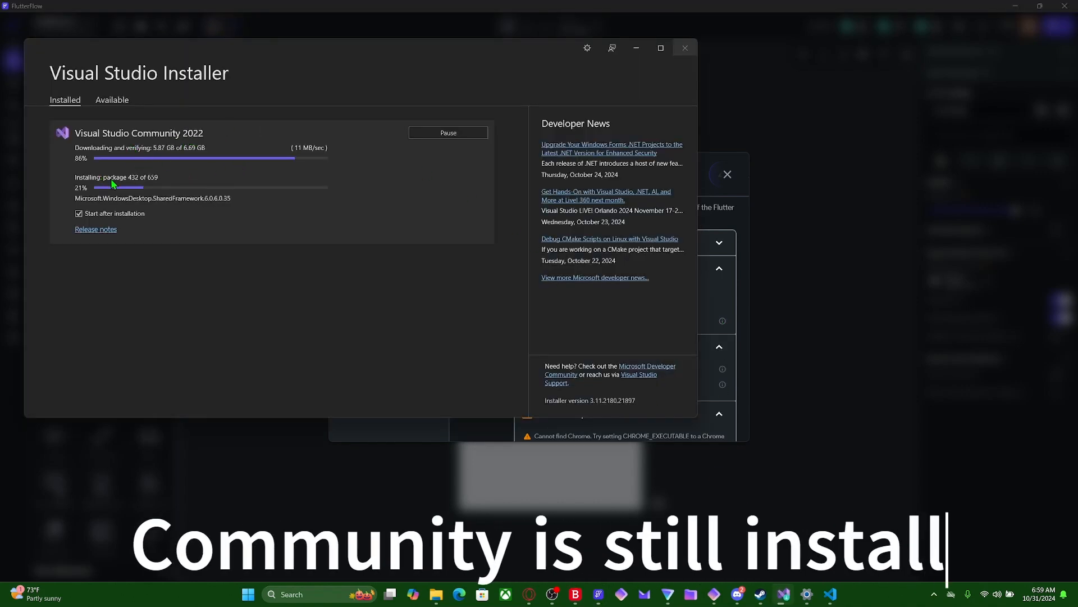
{"action": "left_click", "coordinate": [702, 349]}
{"action": "left_click", "coordinate": [702, 349]}
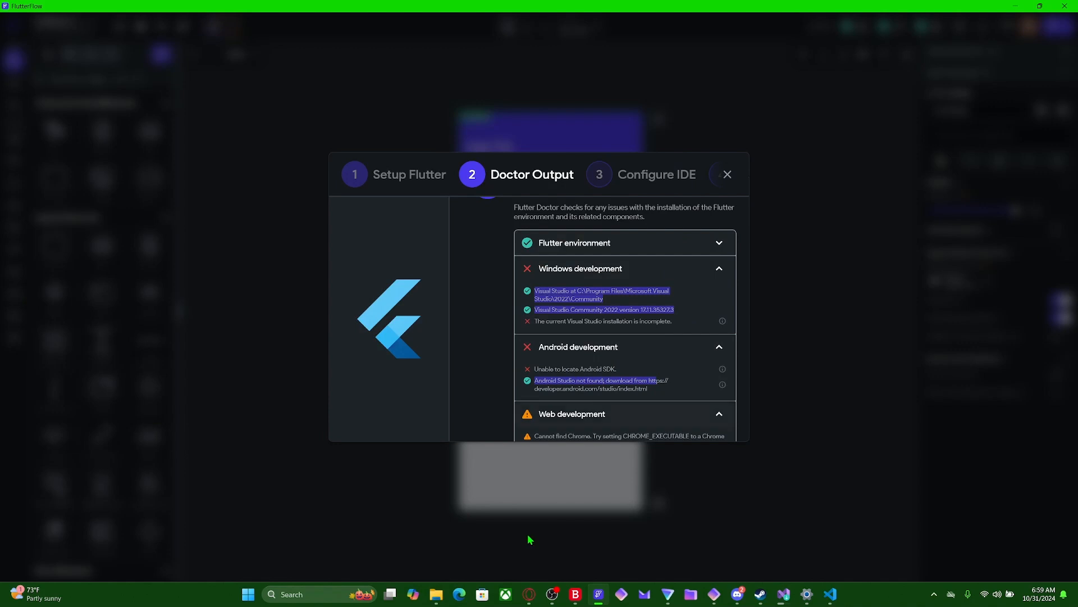
- Run android-studio-2024.2.1.10-windows from the dev folder and install Android Studio with the default location and Start Menu folder
{"action": "left_click", "coordinate": [436, 594]}
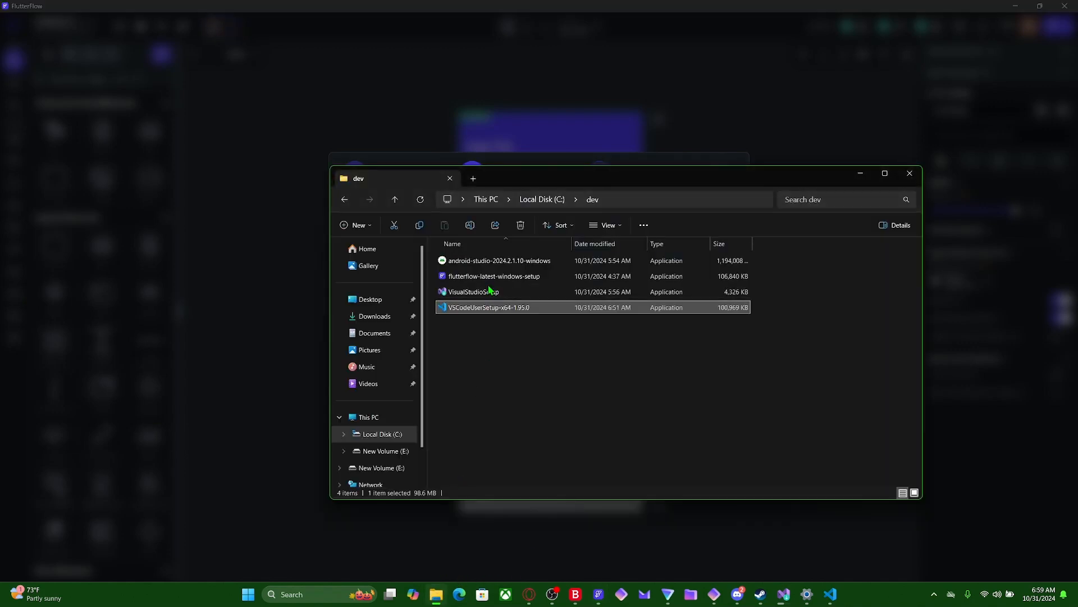
{"action": "double_click", "coordinate": [487, 267]}
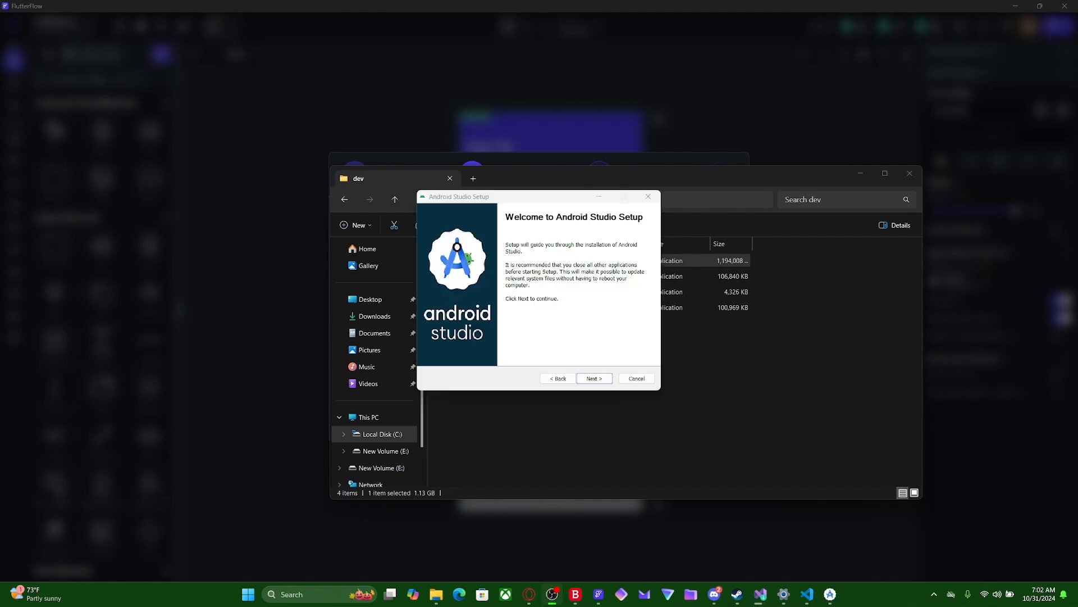
{"action": "left_click", "coordinate": [593, 380]}
{"action": "left_click", "coordinate": [594, 380]}
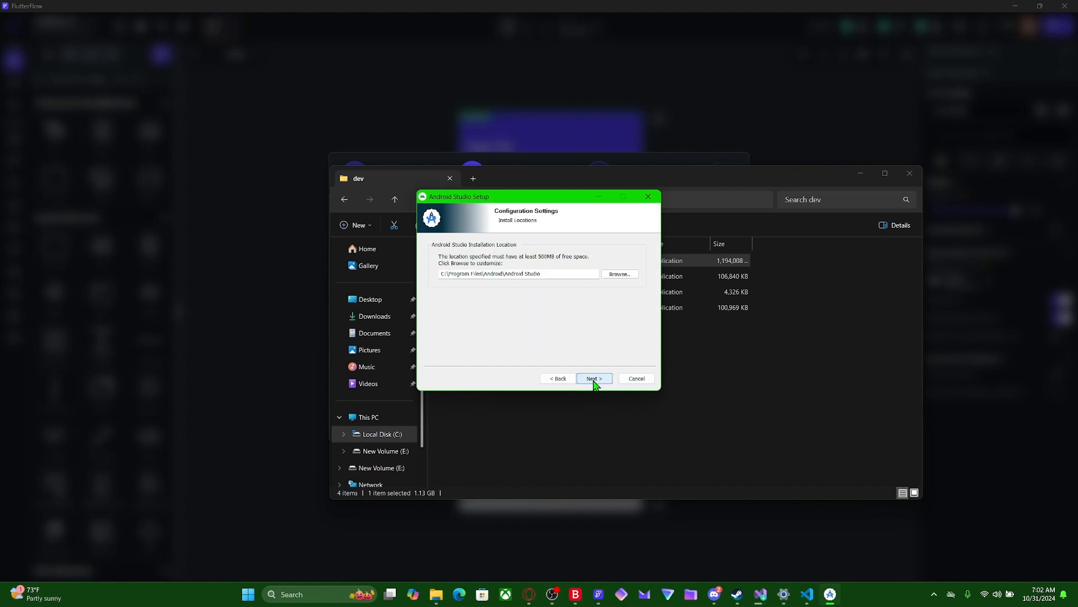
{"action": "left_click", "coordinate": [594, 380]}
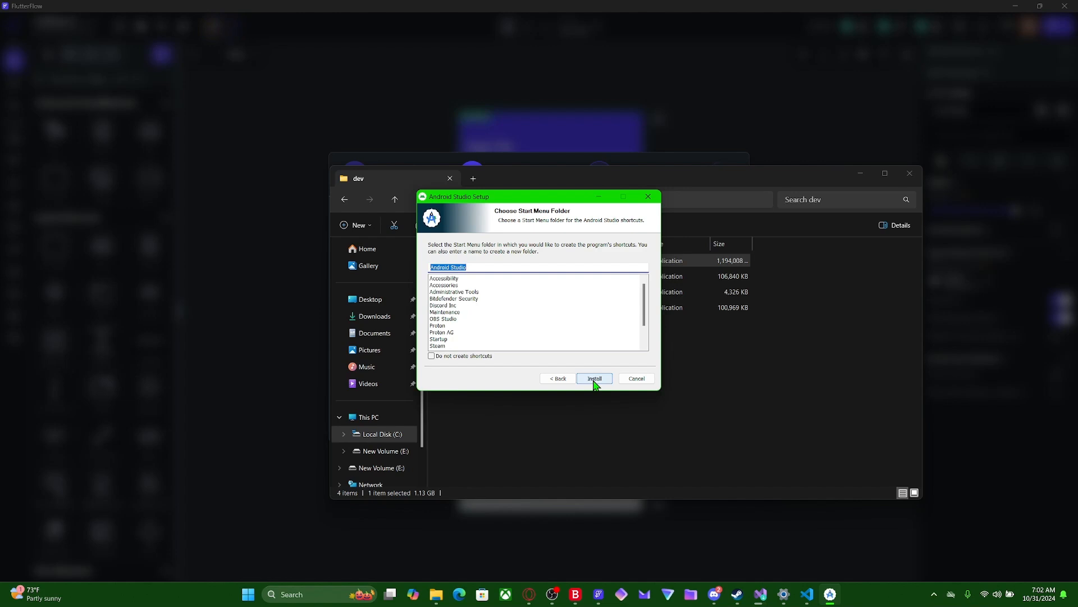
{"action": "left_click", "coordinate": [594, 380]}
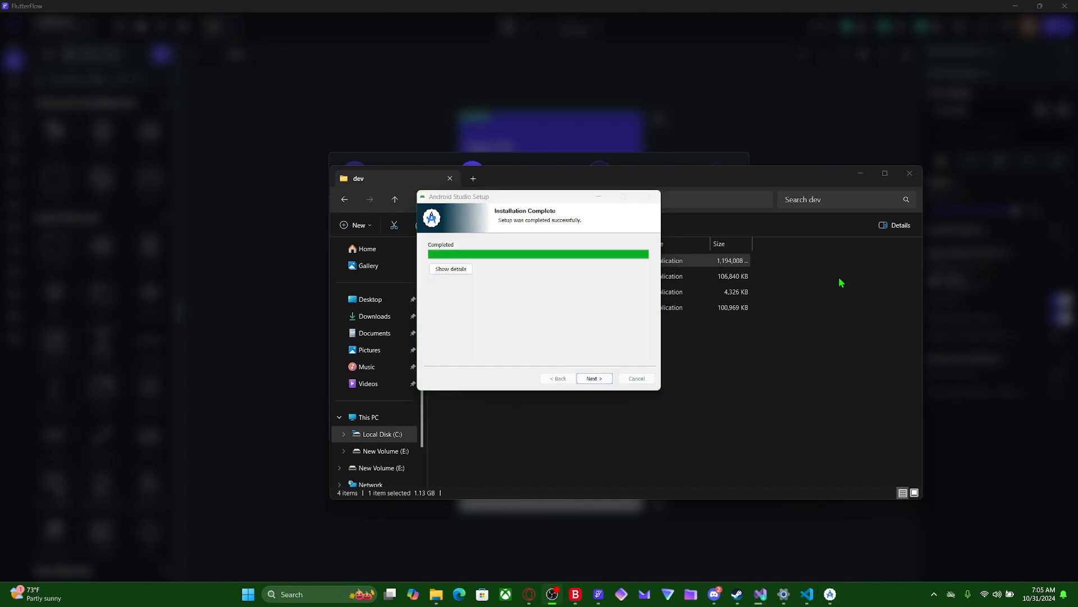
- Finish Android Studio Setup with Start Android Studio enabled and decline sending usage statistics to Google
{"action": "left_click", "coordinate": [594, 378]}
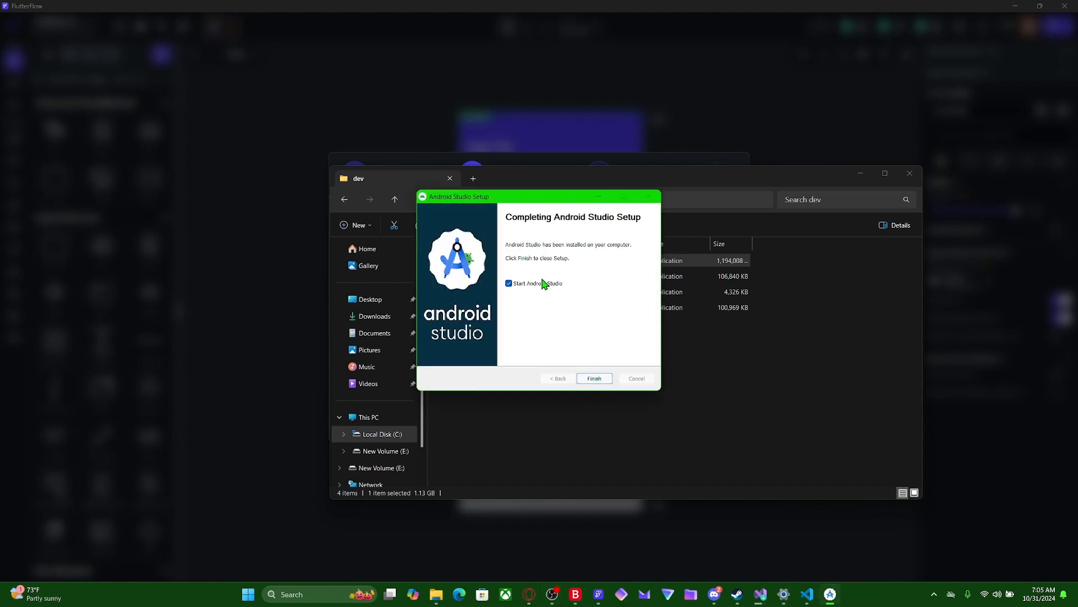
{"action": "left_click", "coordinate": [594, 378]}
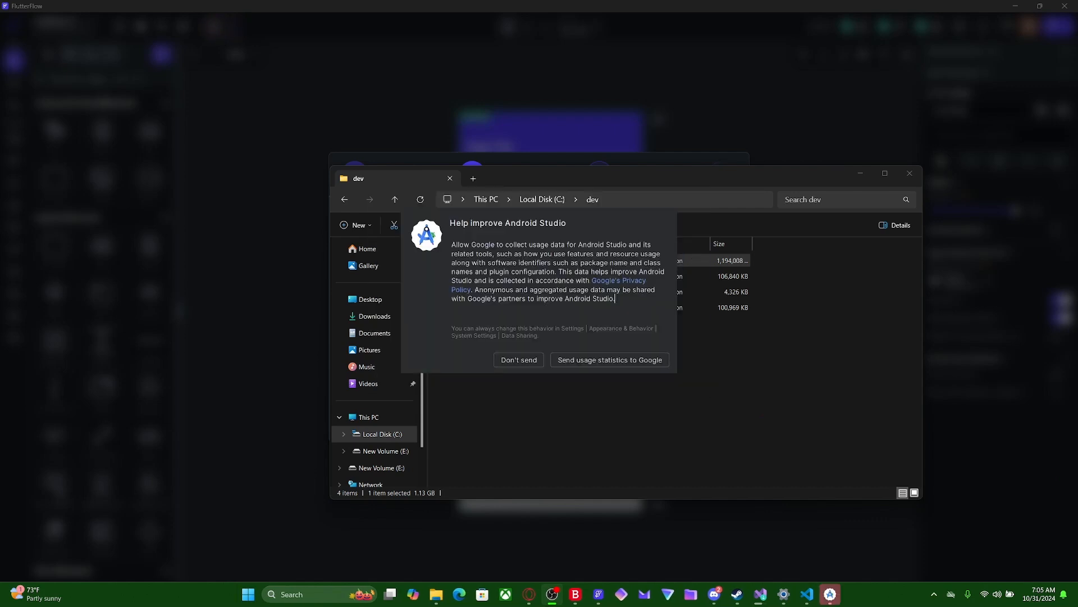
{"action": "left_click", "coordinate": [517, 360]}
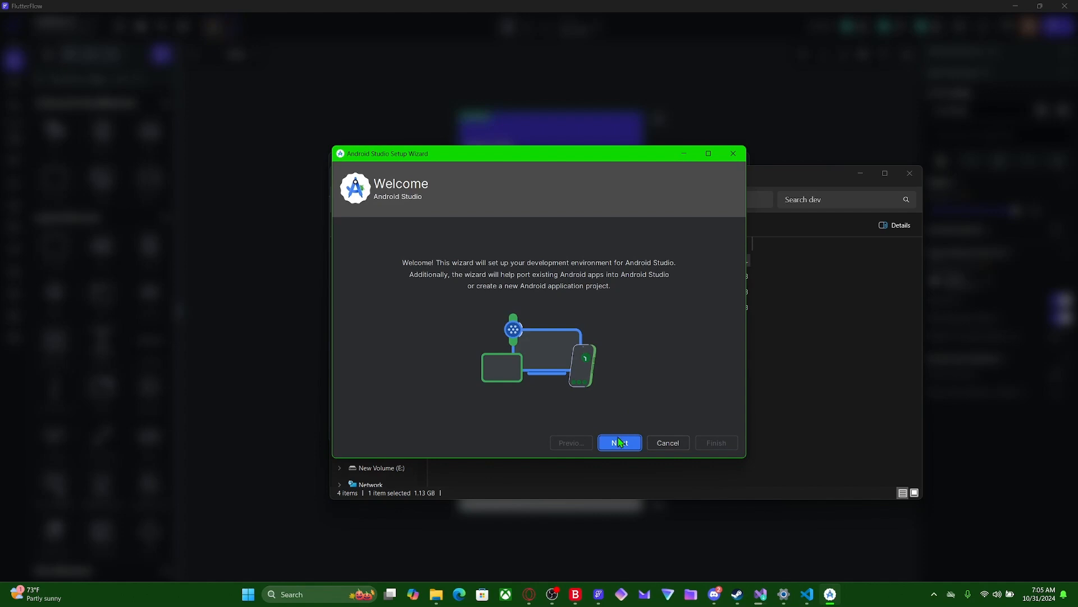
- Choose the Custom install type in the Android Studio Setup Wizard and accept the SDK components with Android Virtual Device and both Performance options included
{"action": "left_click", "coordinate": [620, 442]}
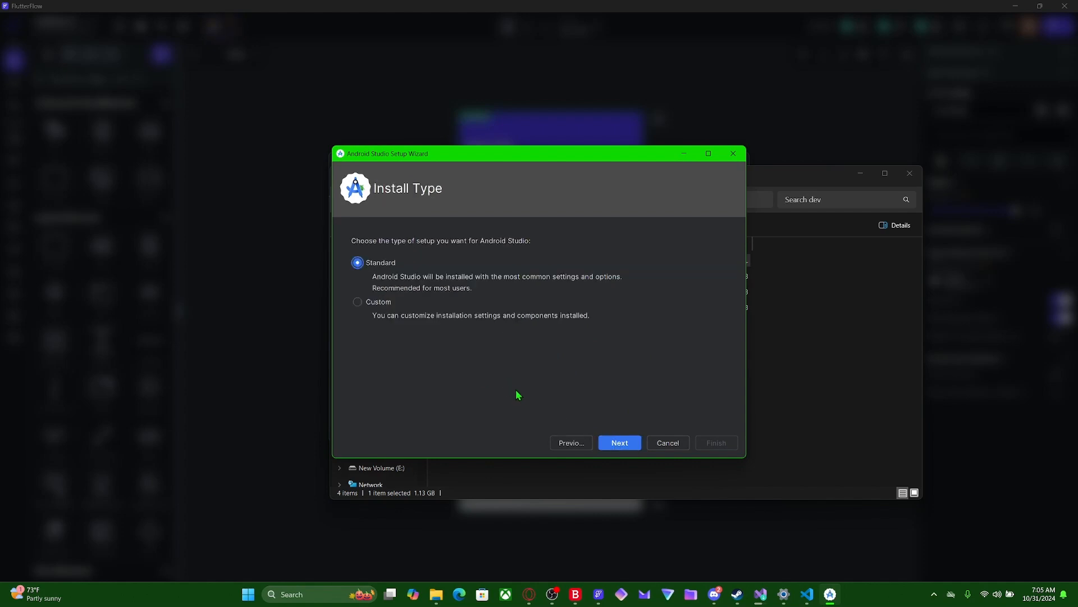
{"action": "left_click", "coordinate": [621, 444]}
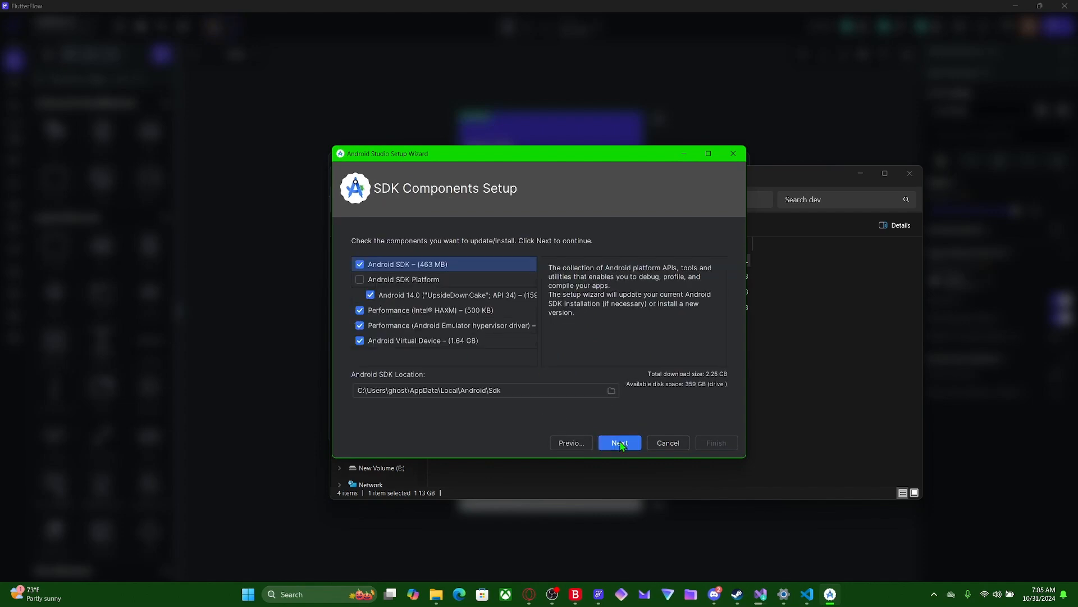
{"action": "left_click", "coordinate": [358, 280]}
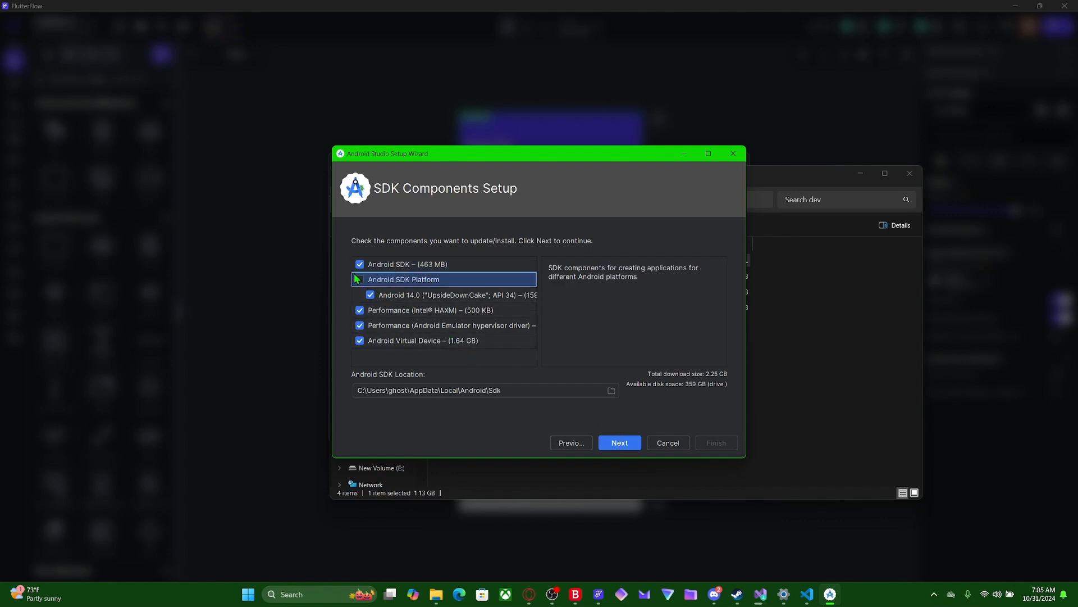
{"action": "left_click", "coordinate": [358, 279]}
{"action": "left_click", "coordinate": [621, 443]}
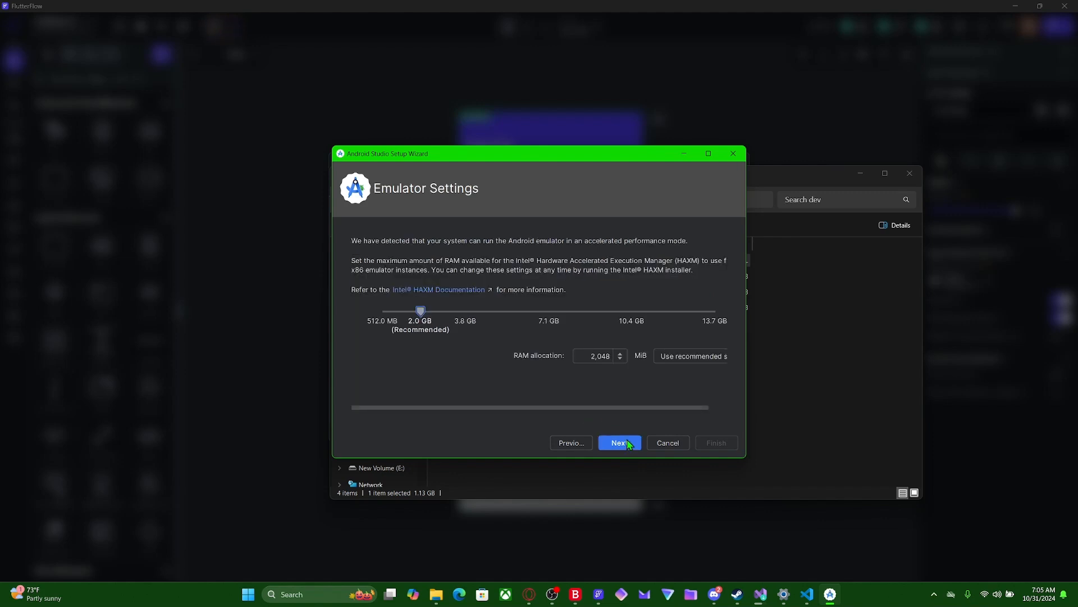
- Set the emulator RAM allocation to the recommended 2,048 MiB and continue past the hypervisor driver page to the settings review
{"action": "left_click_drag", "start_coordinate": [428, 312], "coordinate": [445, 312]}
{"action": "left_click_drag", "start_coordinate": [684, 406], "coordinate": [727, 405]}
{"action": "left_click", "coordinate": [689, 360]}
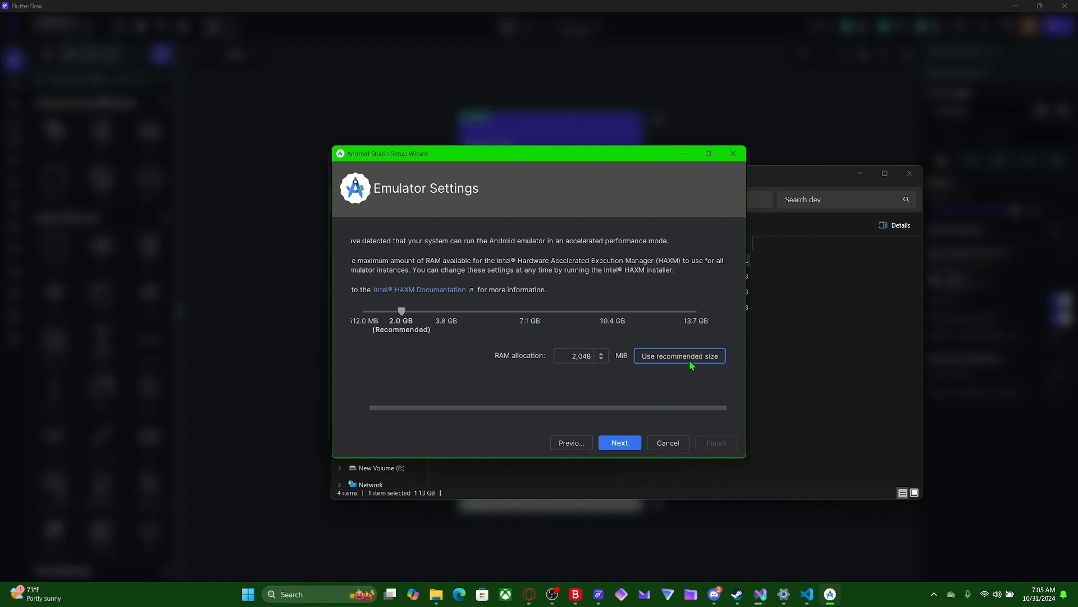
{"action": "left_click", "coordinate": [620, 444]}
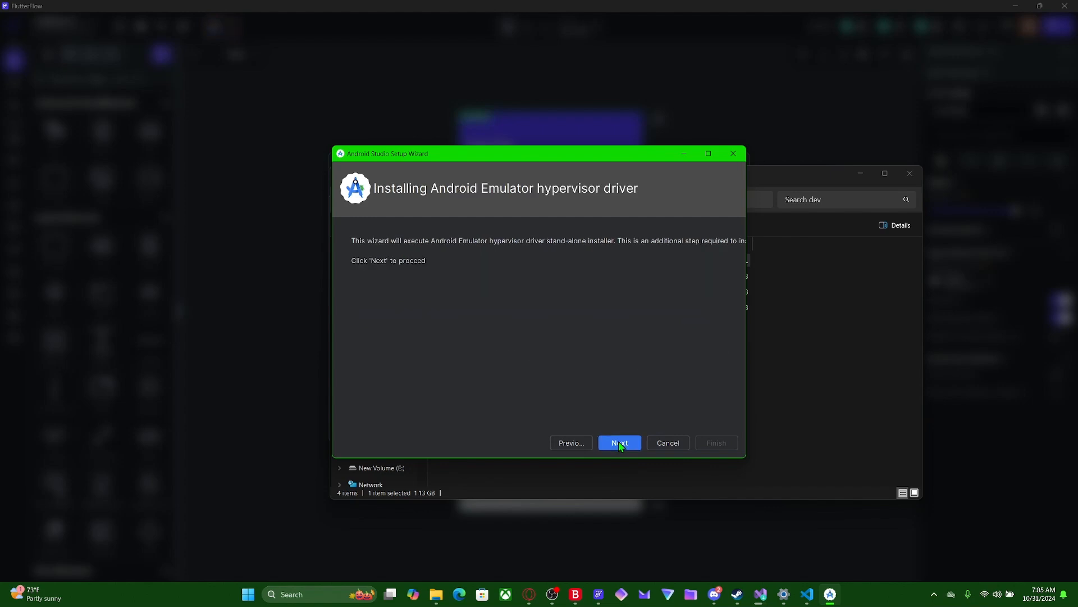
{"action": "left_click", "coordinate": [620, 444]}
{"action": "scroll", "coordinate": [601, 368], "scroll_direction": "up", "scroll_amount": 5}
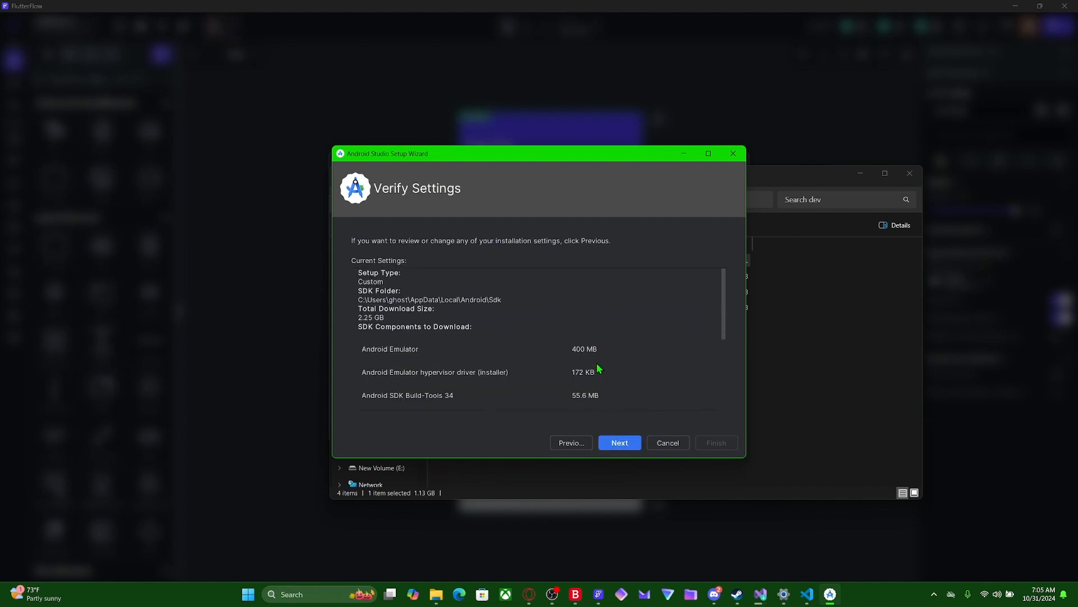
- Accept the android-sdk-license and intel-android-extra-license agreements and start the Android SDK component download
{"action": "scroll", "coordinate": [601, 368], "scroll_direction": "down", "scroll_amount": 5}
{"action": "left_click", "coordinate": [620, 444]}
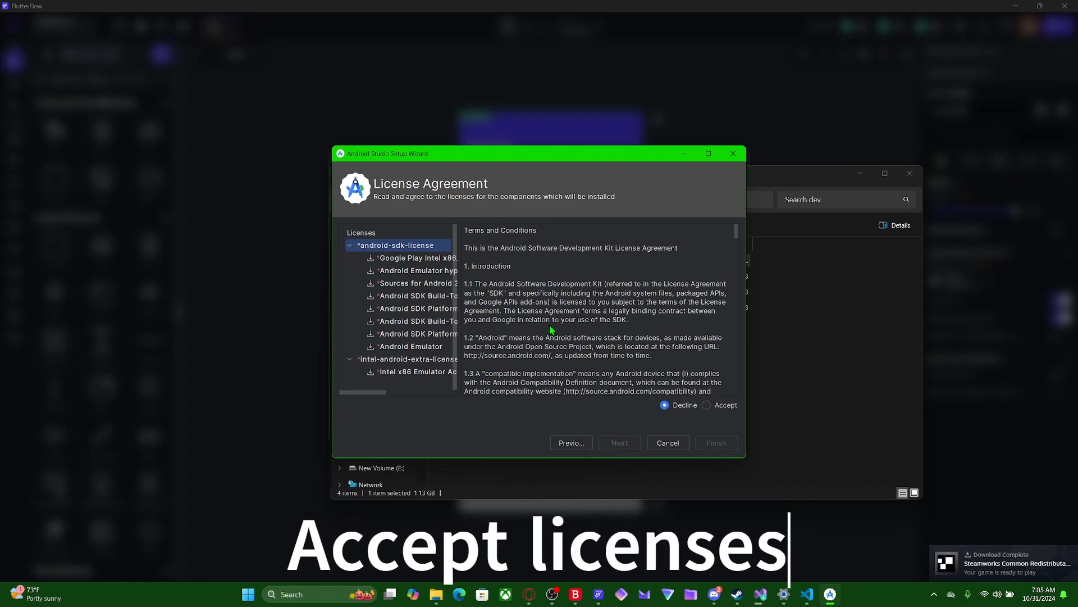
{"action": "left_click", "coordinate": [706, 405]}
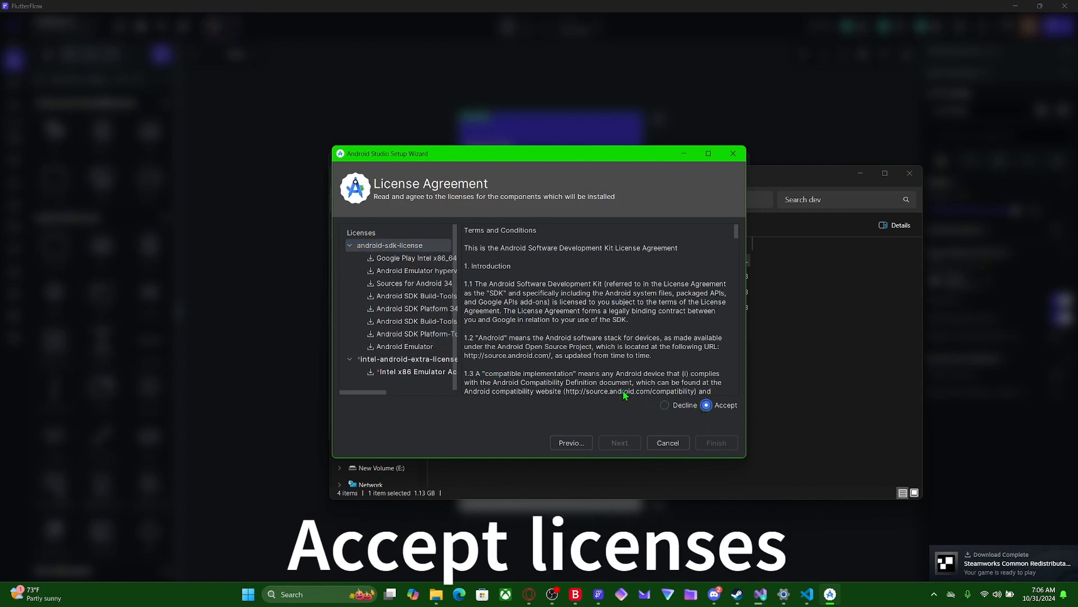
{"action": "left_click", "coordinate": [419, 359]}
{"action": "left_click", "coordinate": [706, 405]}
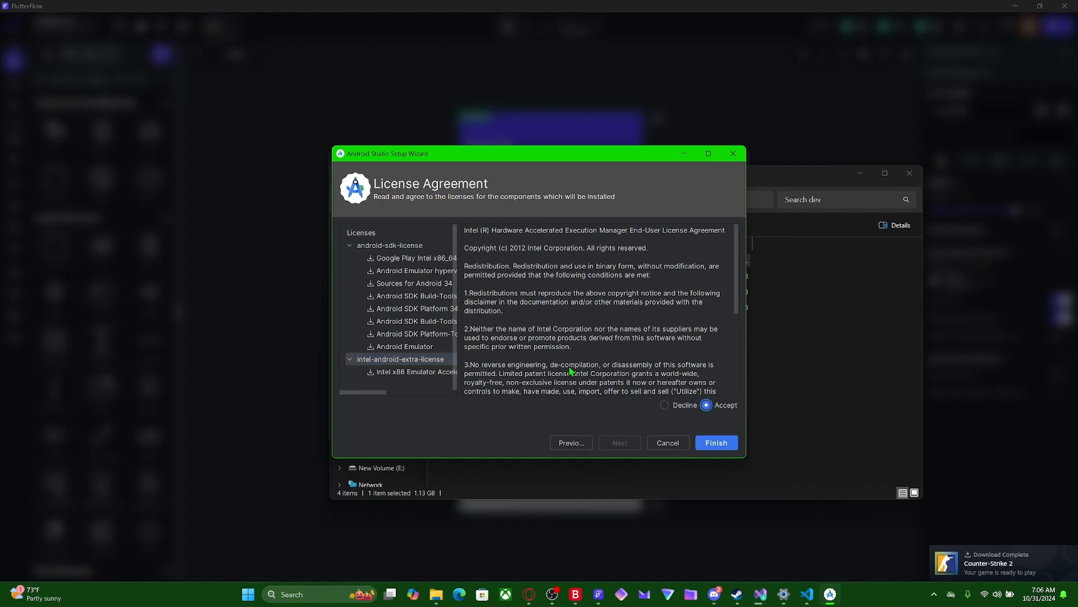
{"action": "scroll", "coordinate": [442, 350], "scroll_direction": "down", "scroll_amount": 1}
{"action": "left_click", "coordinate": [717, 443]}
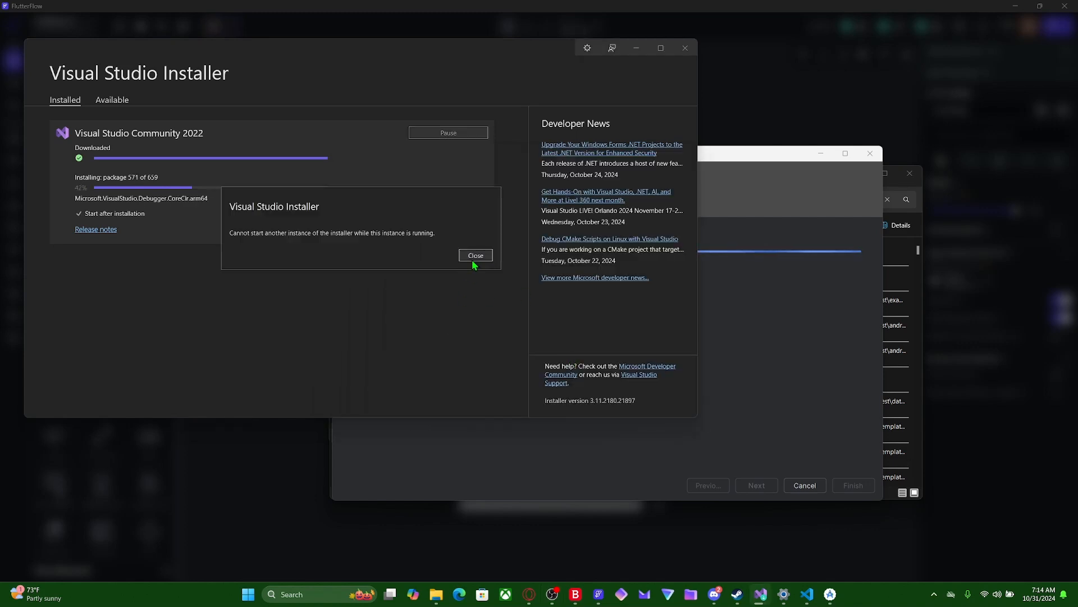
- Dismiss the Visual Studio Installer instance message and close the Visual Studio Code window
{"action": "left_click", "coordinate": [472, 257]}
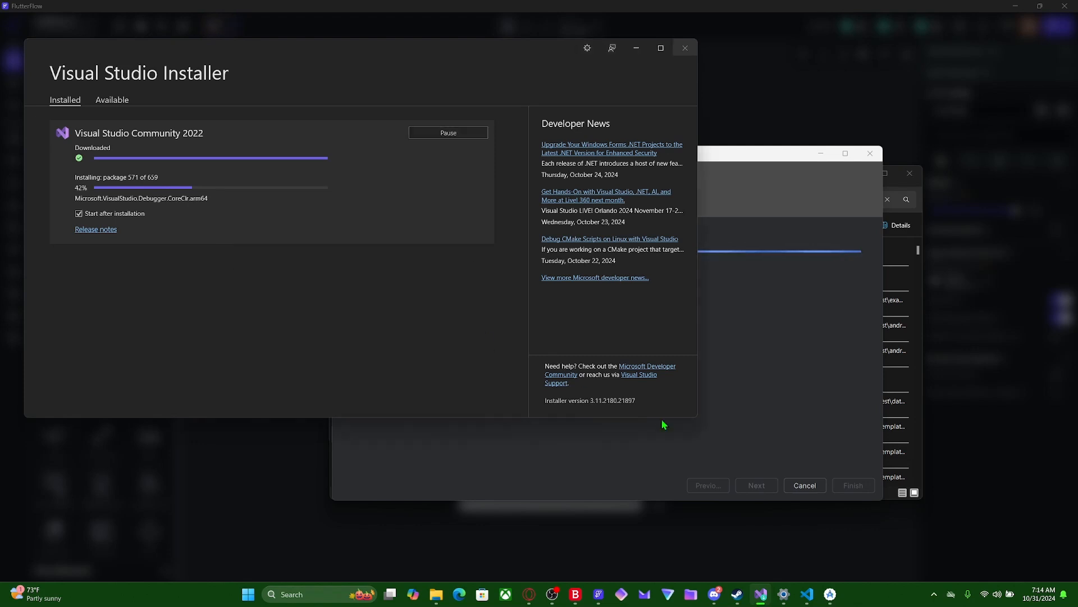
{"action": "left_click", "coordinate": [807, 602]}
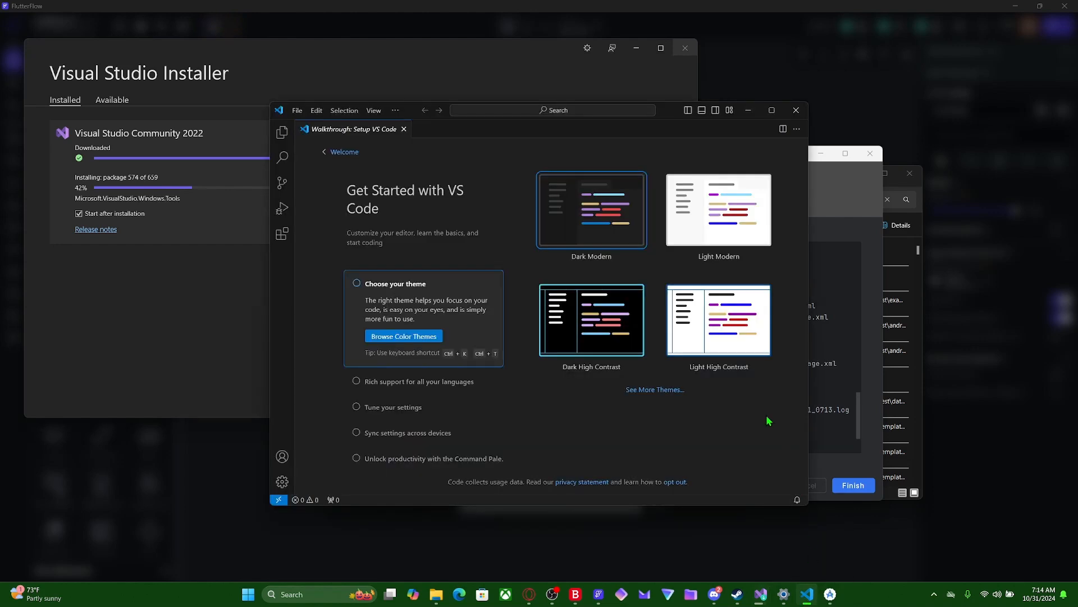
{"action": "left_click", "coordinate": [796, 110]}
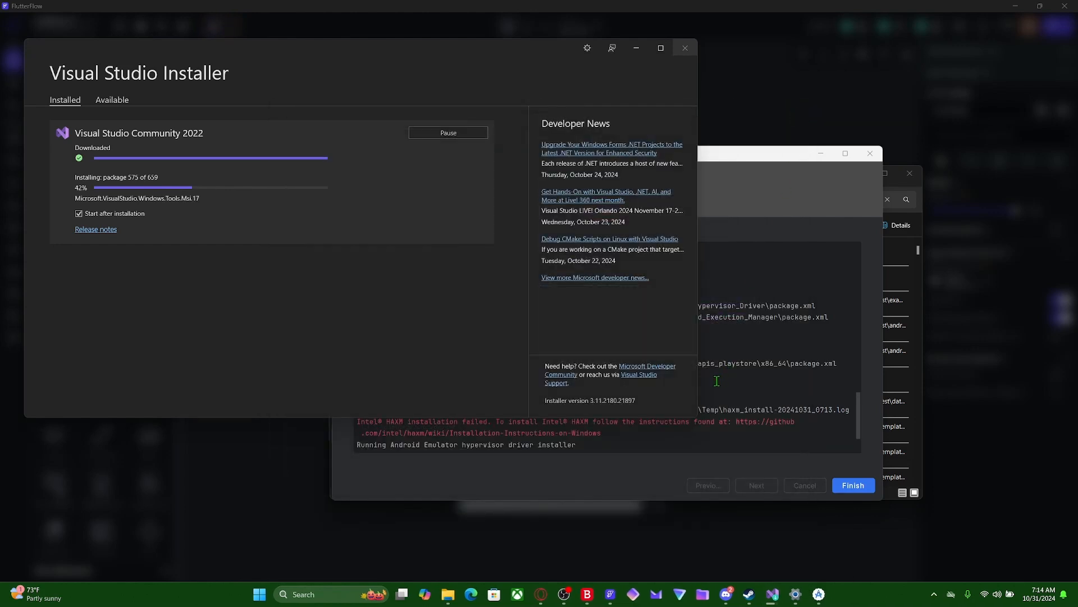
- Return to the Android Studio Setup Wizard, review the Intel HAXM lines in the log and finish the wizard
{"action": "left_click", "coordinate": [653, 453]}
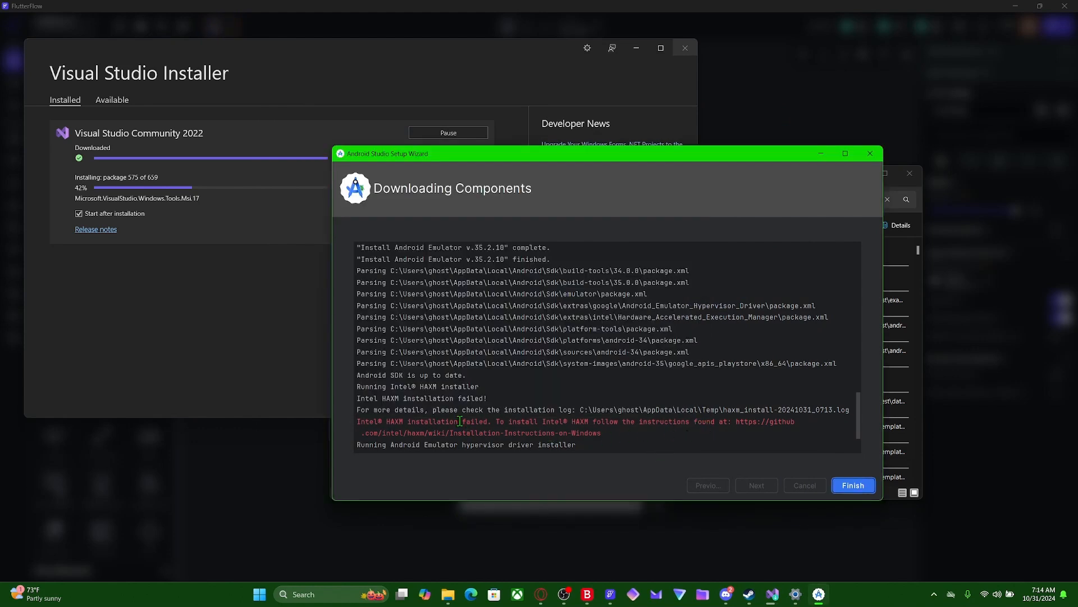
{"action": "left_click_drag", "start_coordinate": [603, 421], "coordinate": [459, 421]}
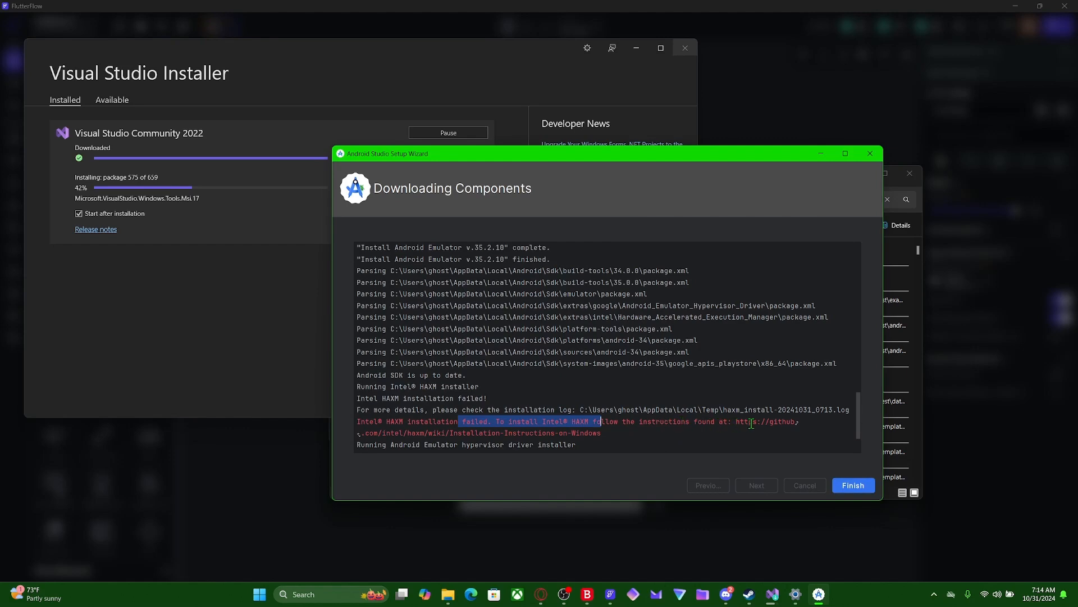
{"action": "left_click", "coordinate": [854, 485]}
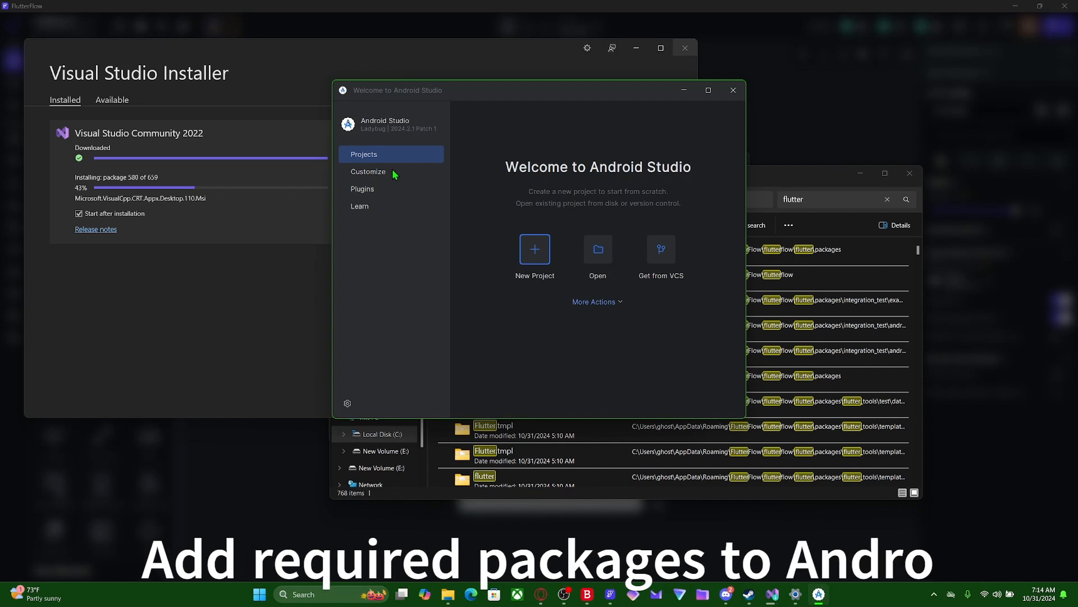
- Install Android SDK Command-line Tools (latest) from the SDK Tools of Android Studio's SDK Manager and finish the component installer
{"action": "left_click", "coordinate": [607, 303]}
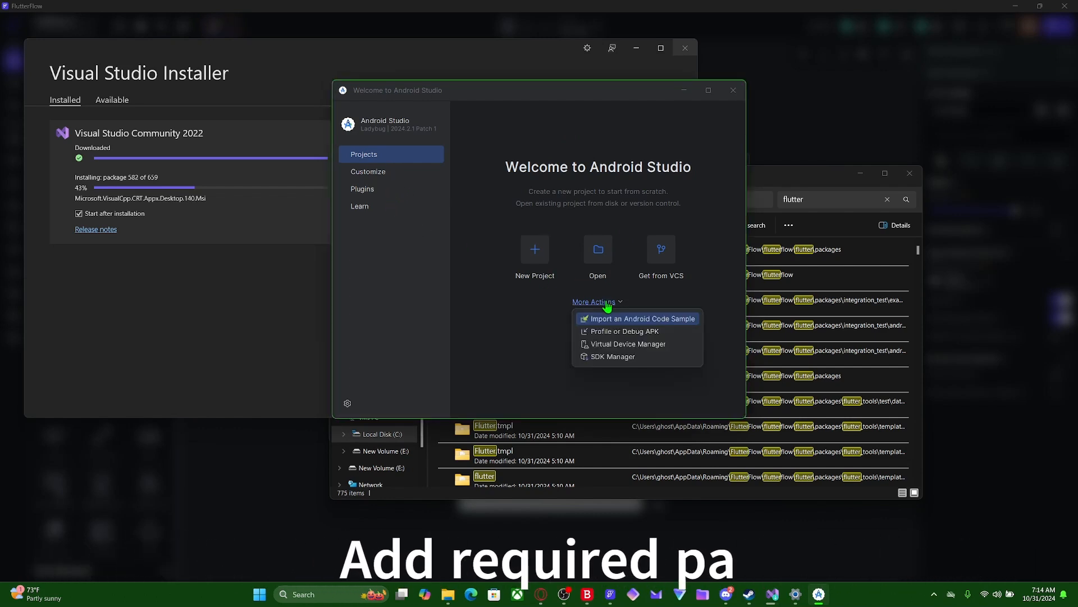
{"action": "left_click", "coordinate": [609, 358]}
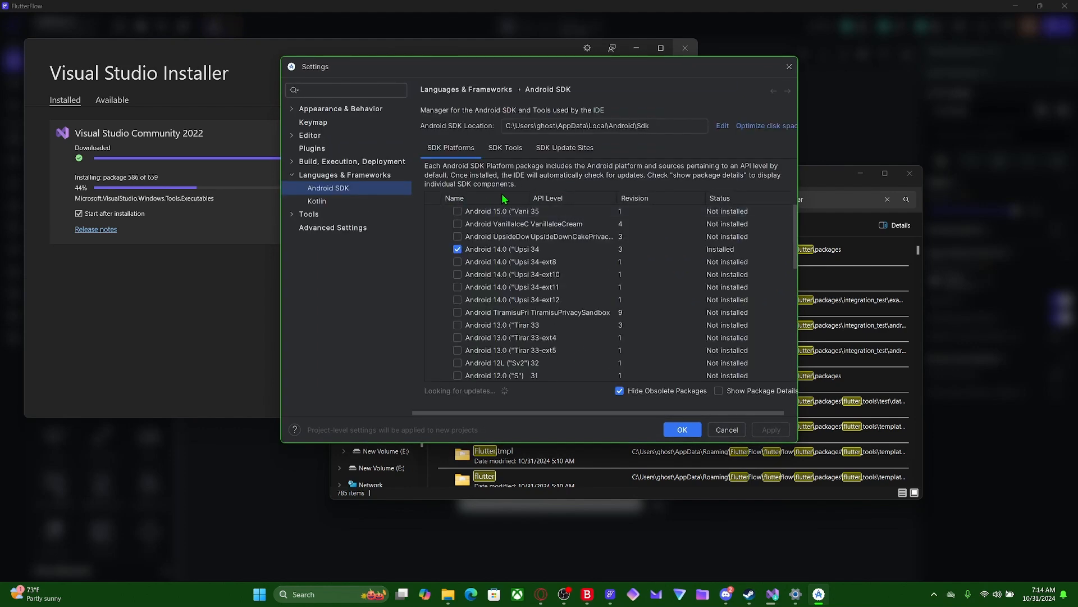
{"action": "left_click", "coordinate": [505, 148]}
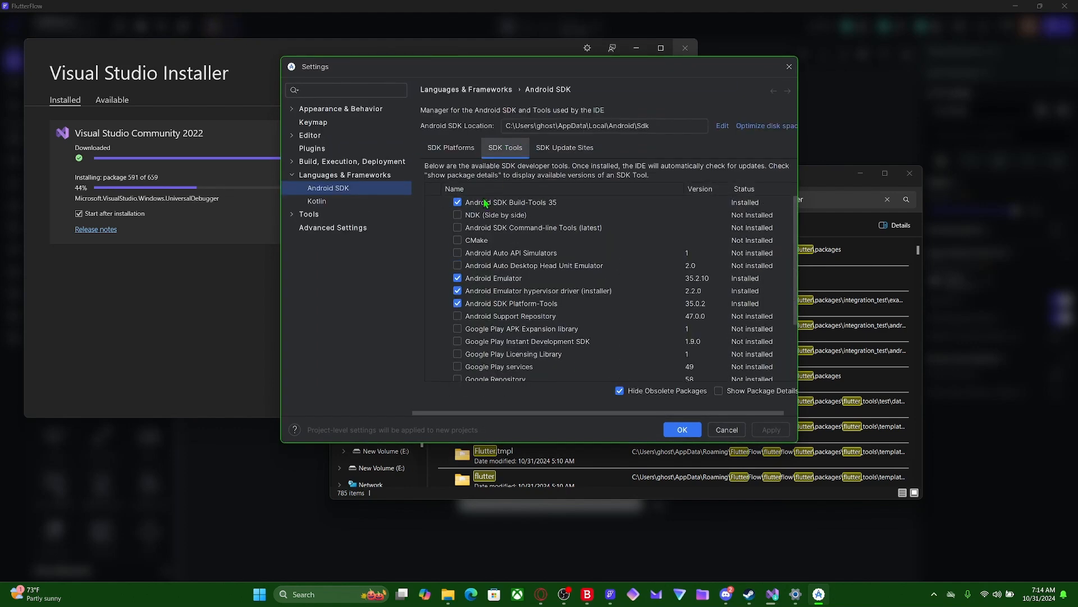
{"action": "left_click", "coordinate": [457, 228]}
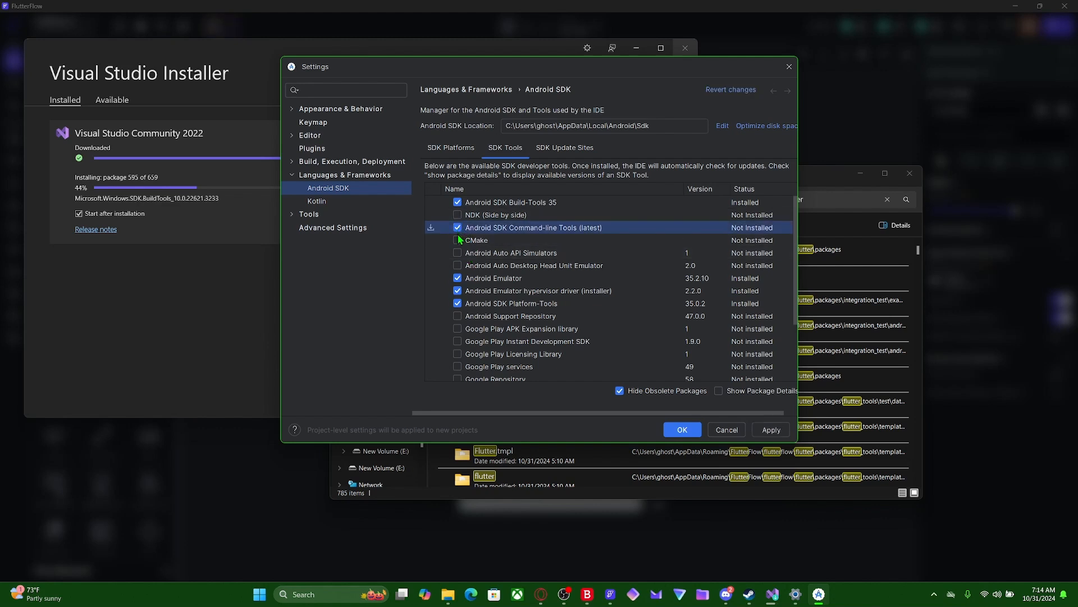
{"action": "scroll", "coordinate": [457, 234], "scroll_direction": "down", "scroll_amount": 3}
{"action": "scroll", "coordinate": [459, 250], "scroll_direction": "up", "scroll_amount": 3}
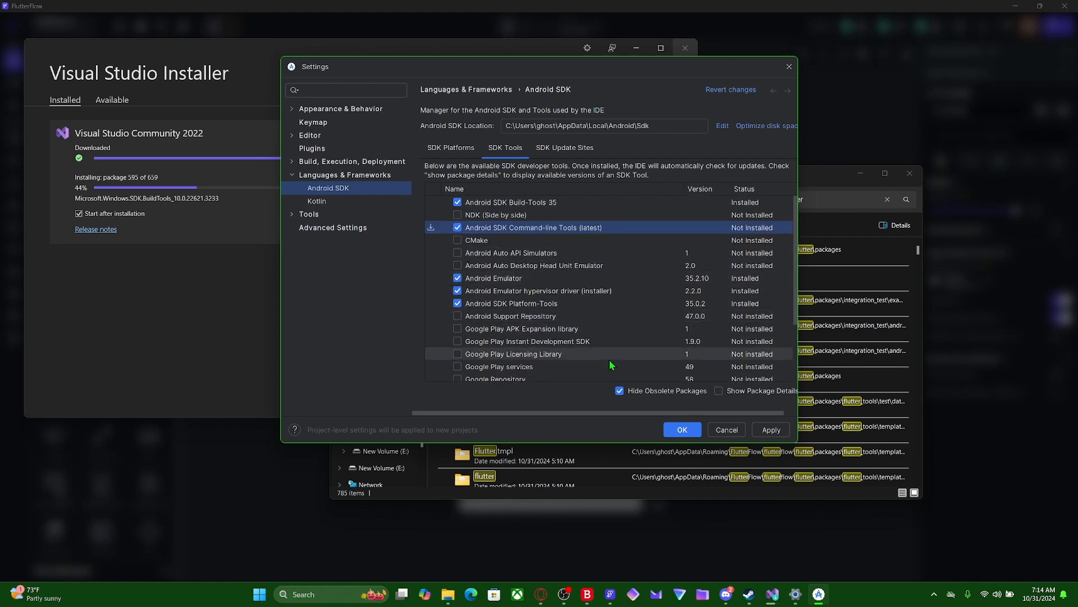
{"action": "left_click", "coordinate": [683, 431]}
{"action": "left_click", "coordinate": [629, 303]}
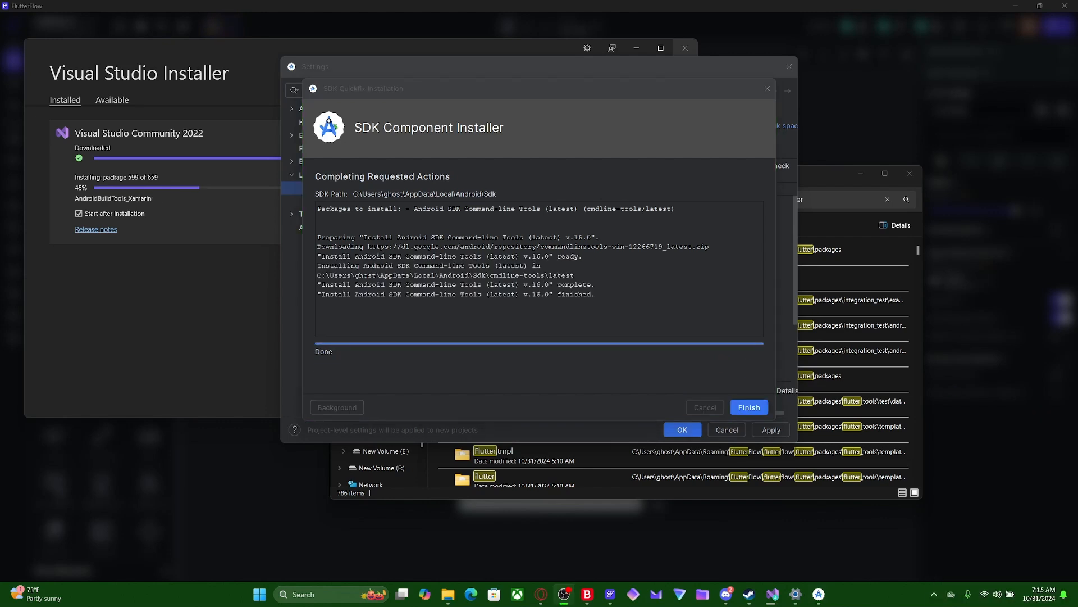
{"action": "left_click", "coordinate": [749, 407]}
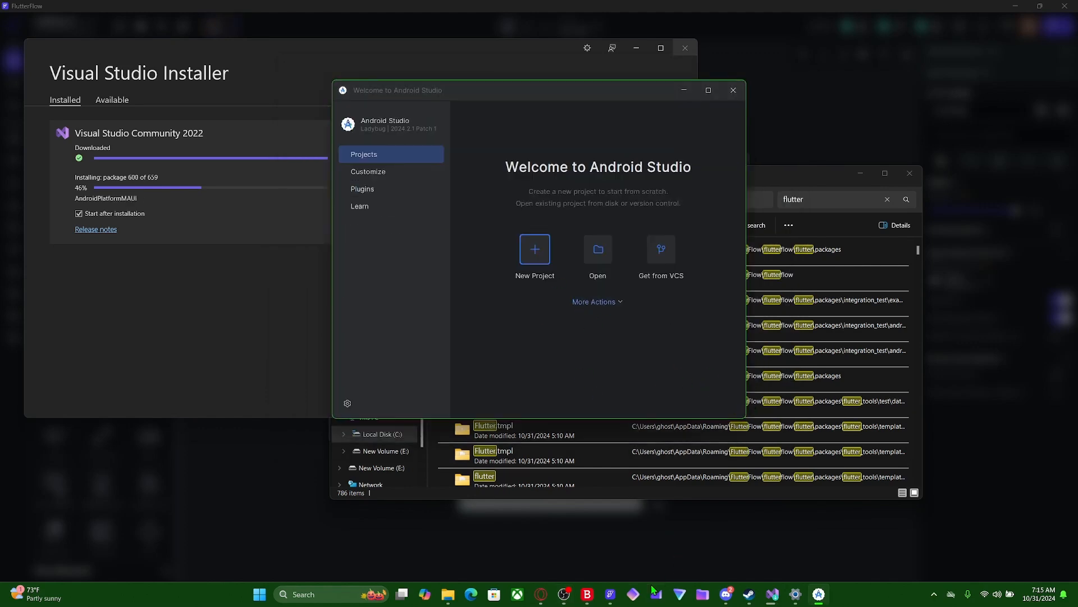
- Switch to FlutterFlow and rerun the Flutter Doctor check
{"action": "left_click", "coordinate": [611, 595]}
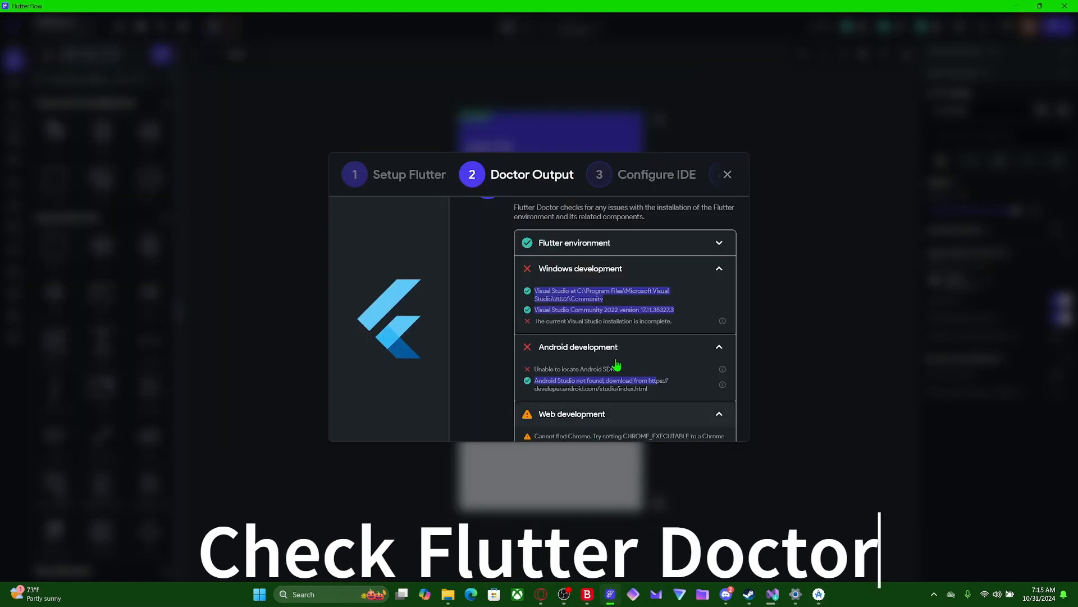
{"action": "scroll", "coordinate": [566, 337], "scroll_direction": "down", "scroll_amount": 5}
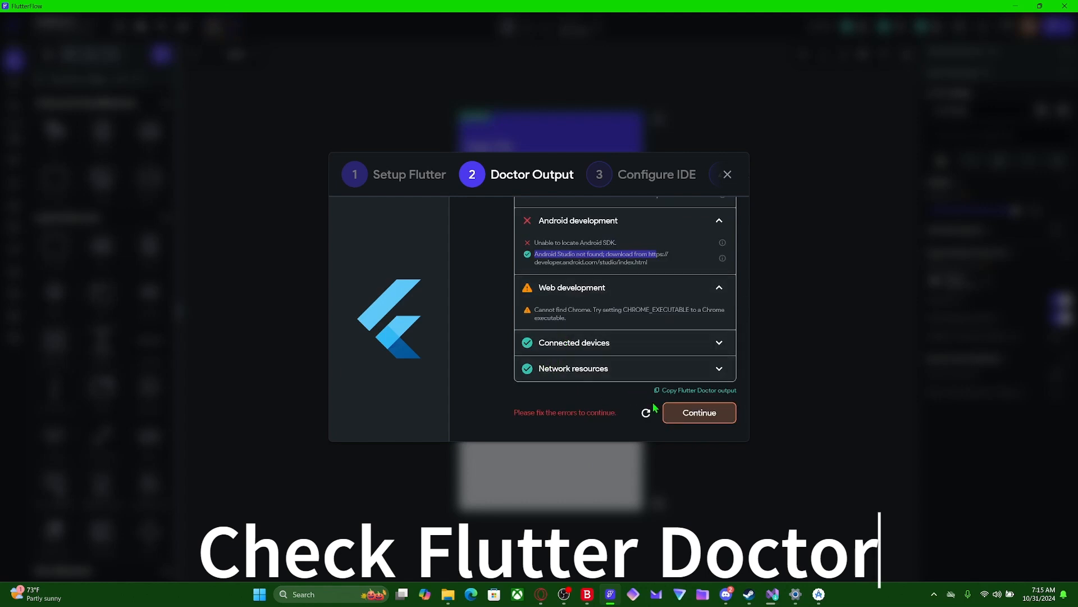
{"action": "left_click", "coordinate": [646, 414]}
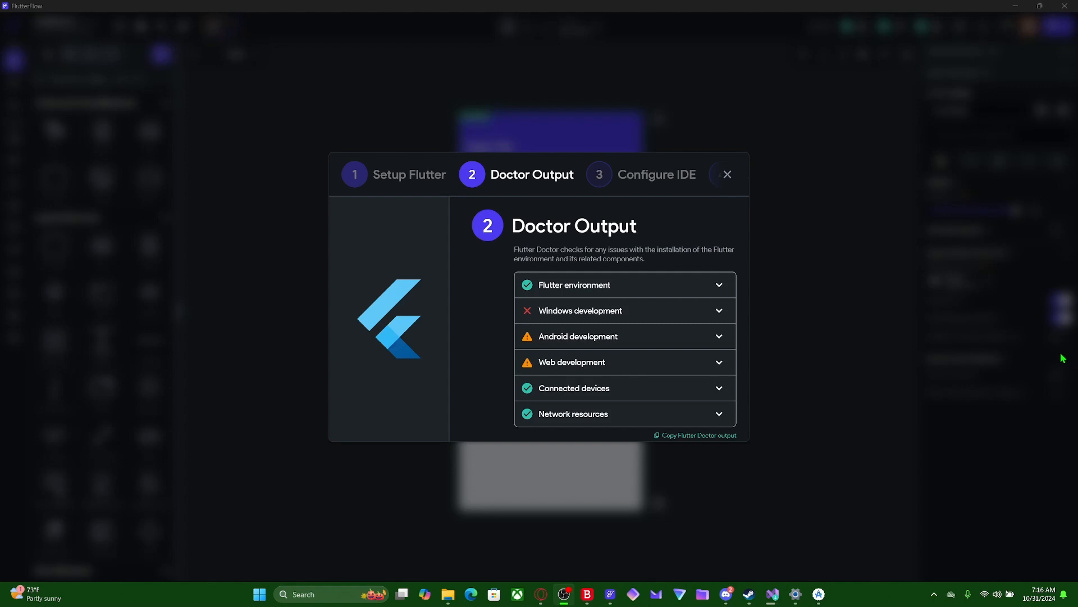
- Examine the Android, Windows and Web development entries in the Doctor Output for remaining issues
{"action": "left_click", "coordinate": [618, 342]}
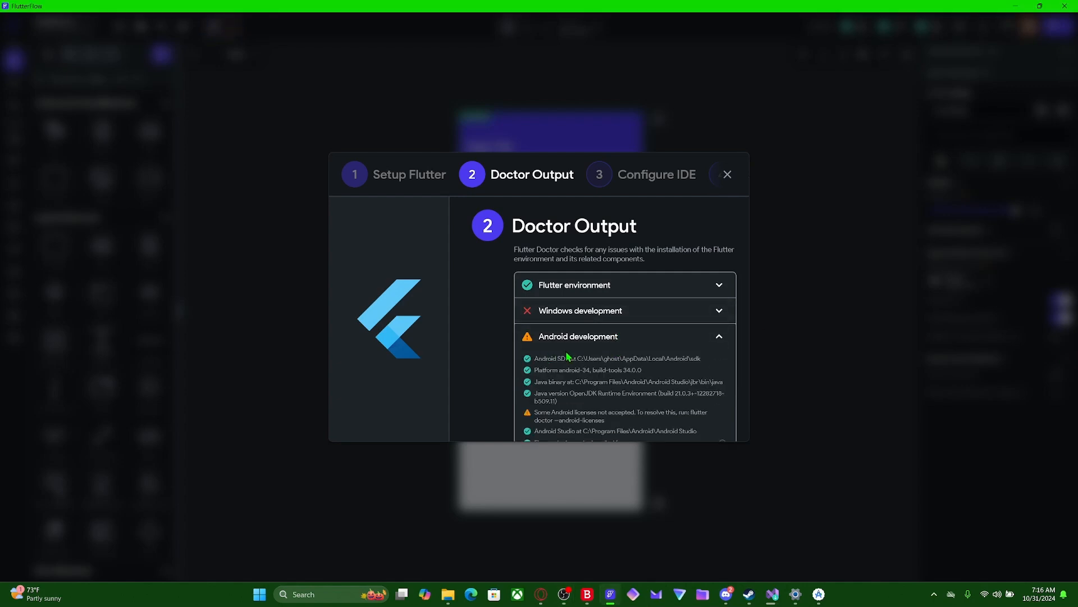
{"action": "scroll", "coordinate": [567, 356], "scroll_direction": "down", "scroll_amount": 3}
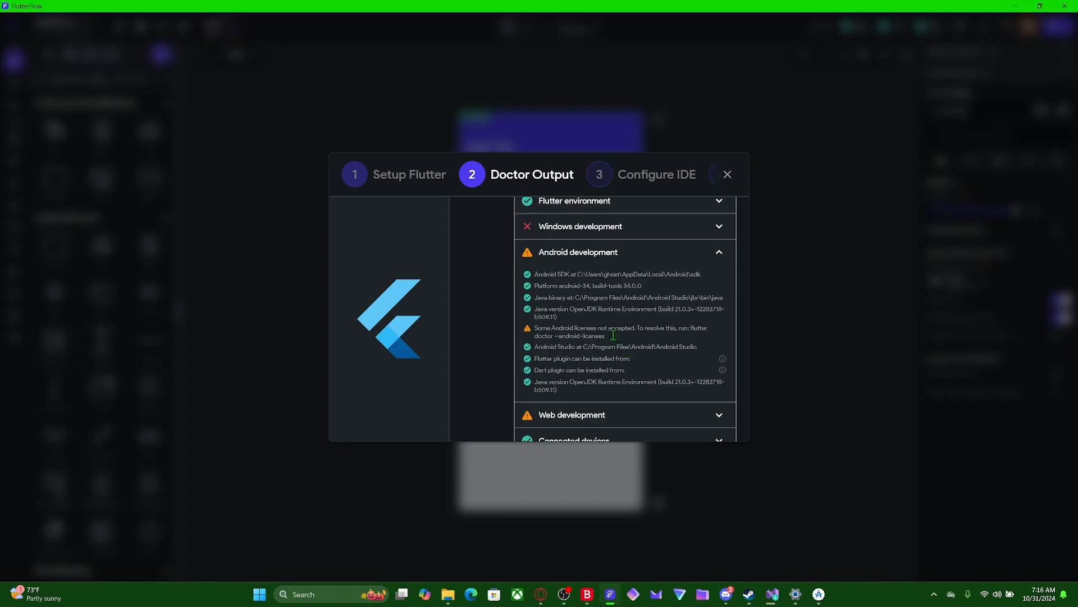
{"action": "left_click_drag", "start_coordinate": [609, 336], "coordinate": [535, 330]}
{"action": "scroll", "coordinate": [547, 329], "scroll_direction": "up", "scroll_amount": 2}
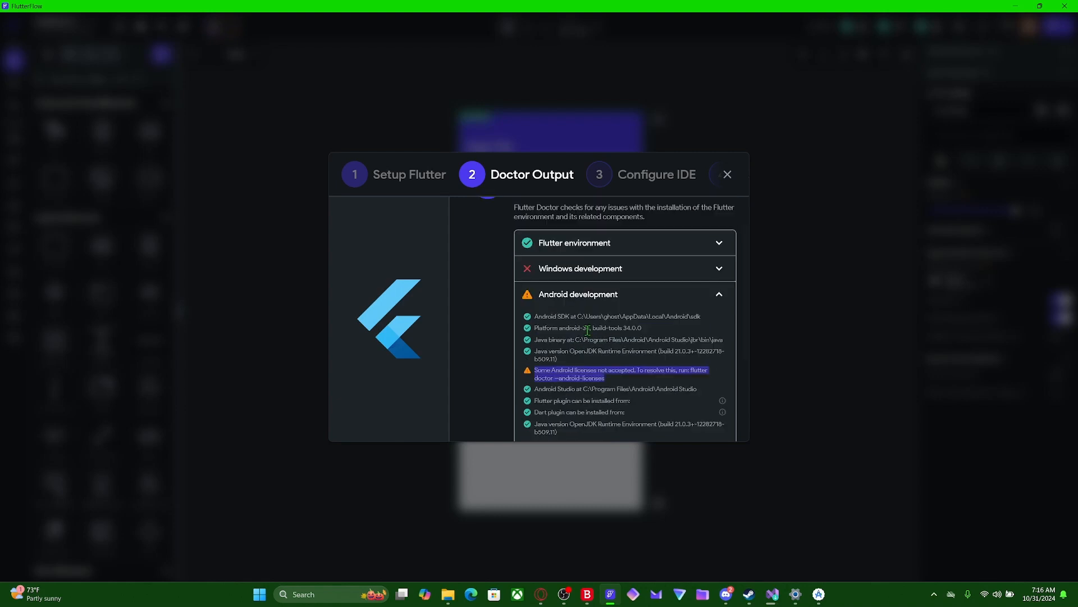
{"action": "left_click", "coordinate": [556, 269]}
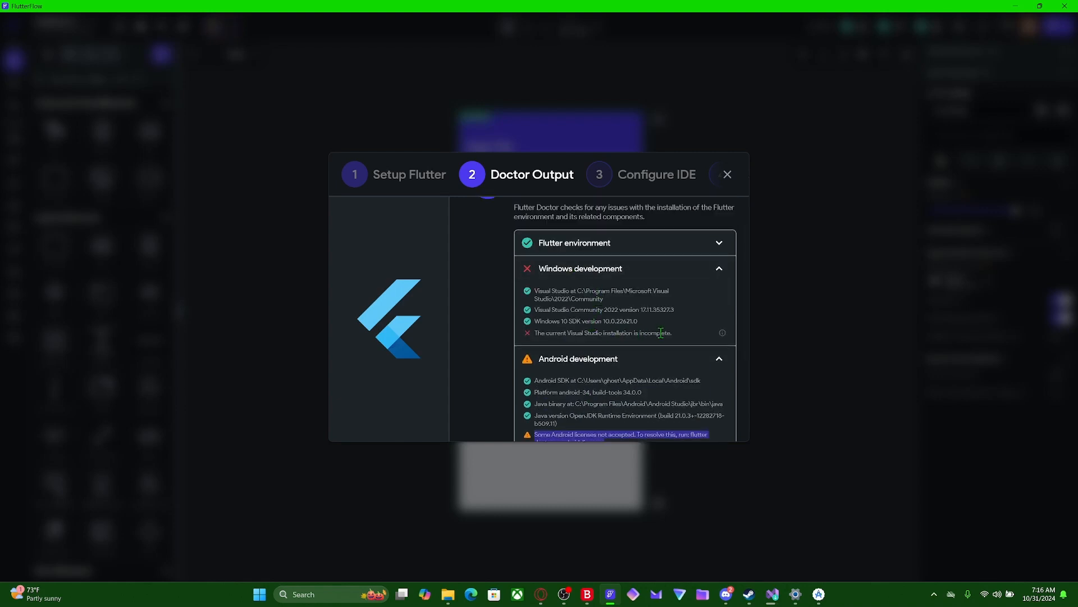
{"action": "left_click_drag", "start_coordinate": [675, 332], "coordinate": [535, 332]}
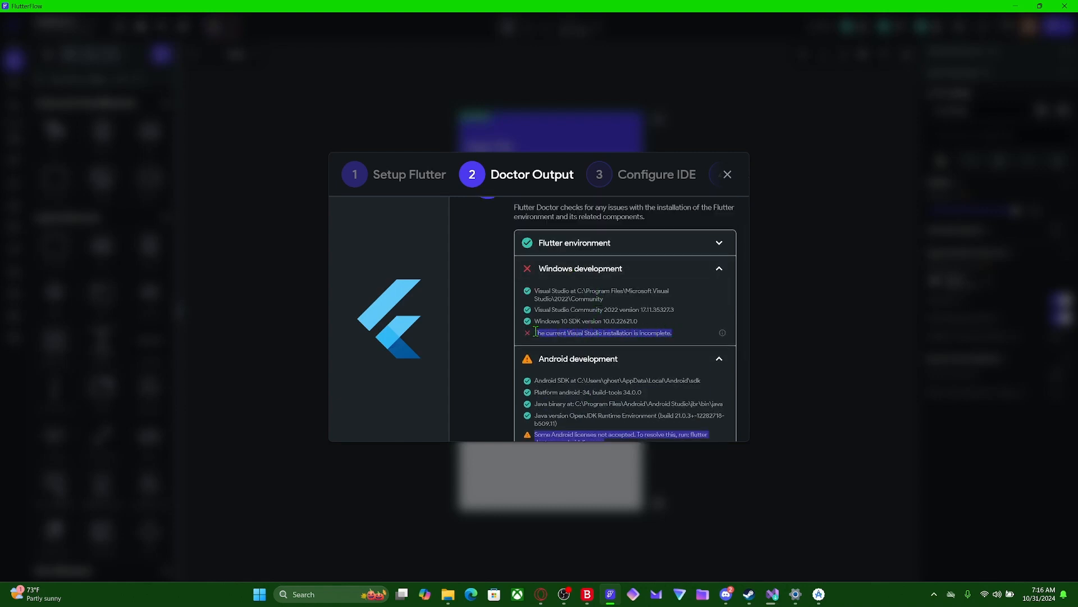
{"action": "scroll", "coordinate": [585, 335], "scroll_direction": "down", "scroll_amount": 5}
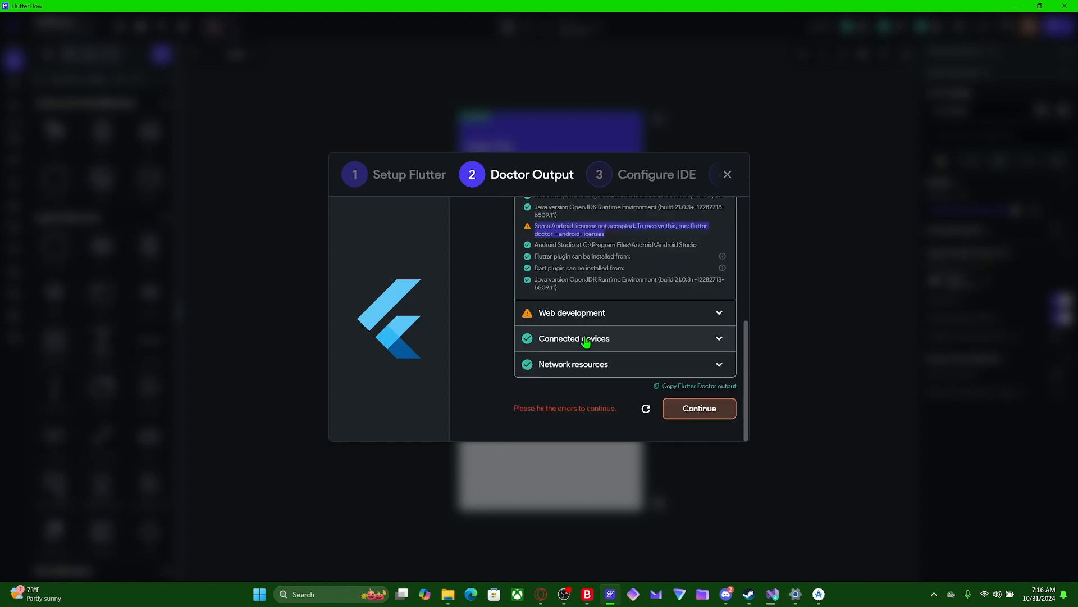
{"action": "left_click", "coordinate": [581, 321]}
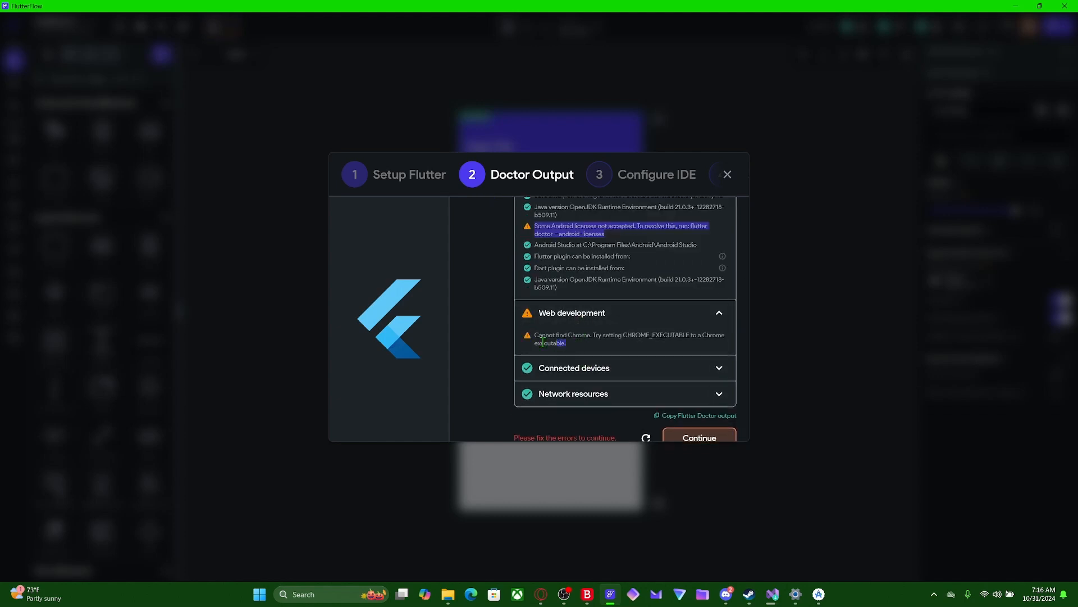
{"action": "left_click_drag", "start_coordinate": [543, 343], "coordinate": [528, 335]}
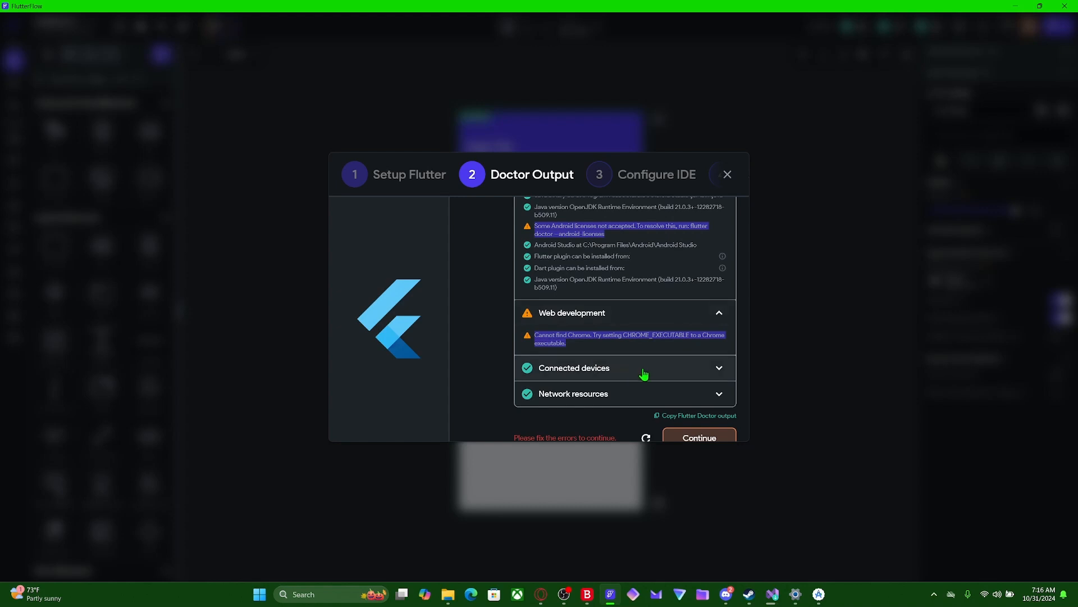
- Switch to the Opera browser, find the official Google Chrome page with a search for "chrome" and save ChromeSetup to the dev folder
{"action": "left_click", "coordinate": [542, 594]}
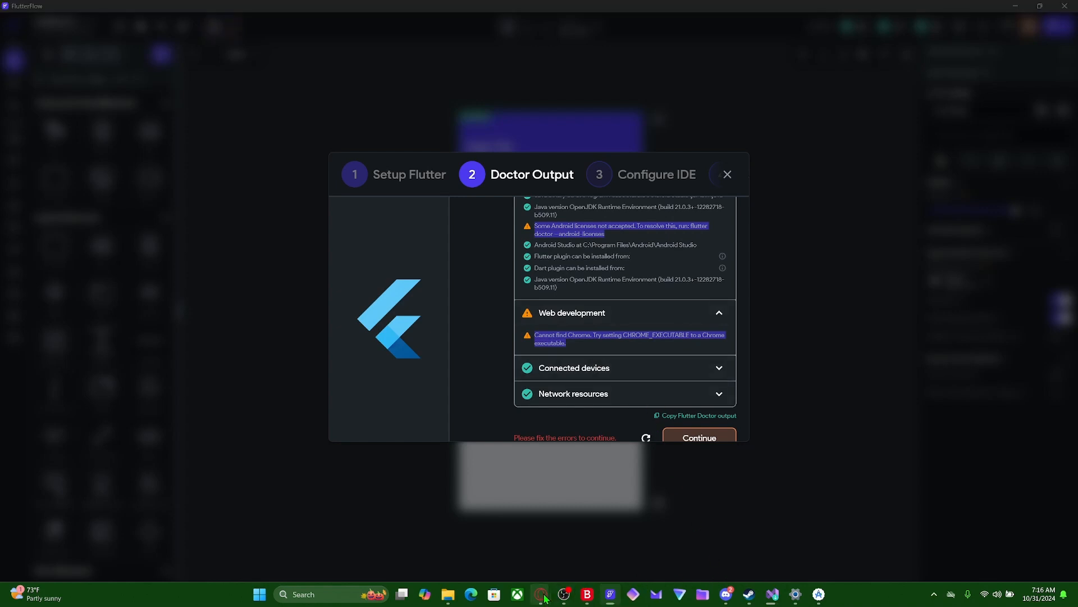
{"action": "left_click", "coordinate": [483, 523]}
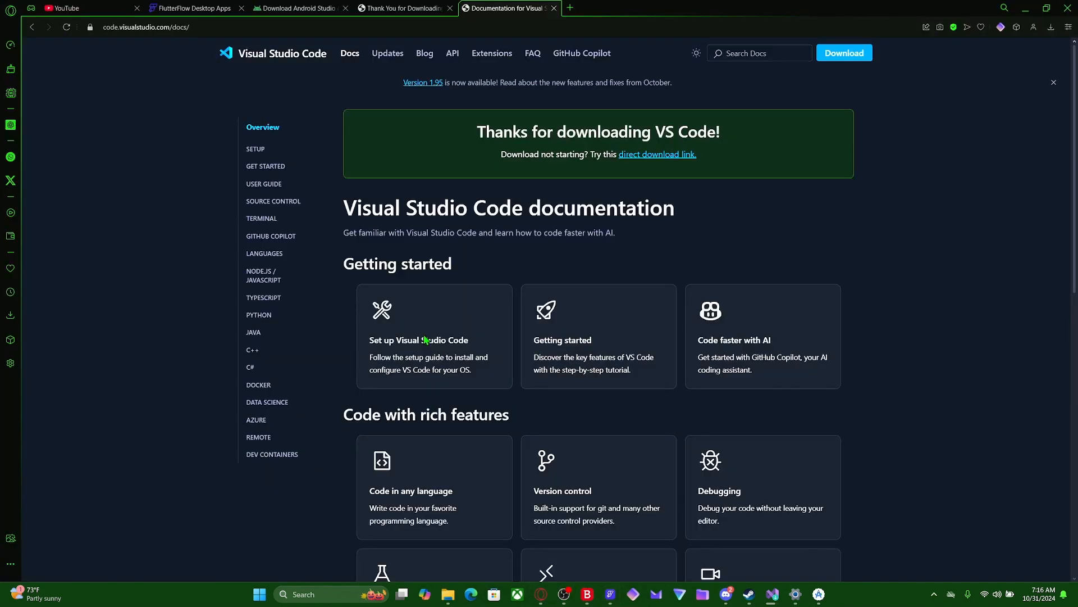
{"action": "left_click", "coordinate": [569, 7]}
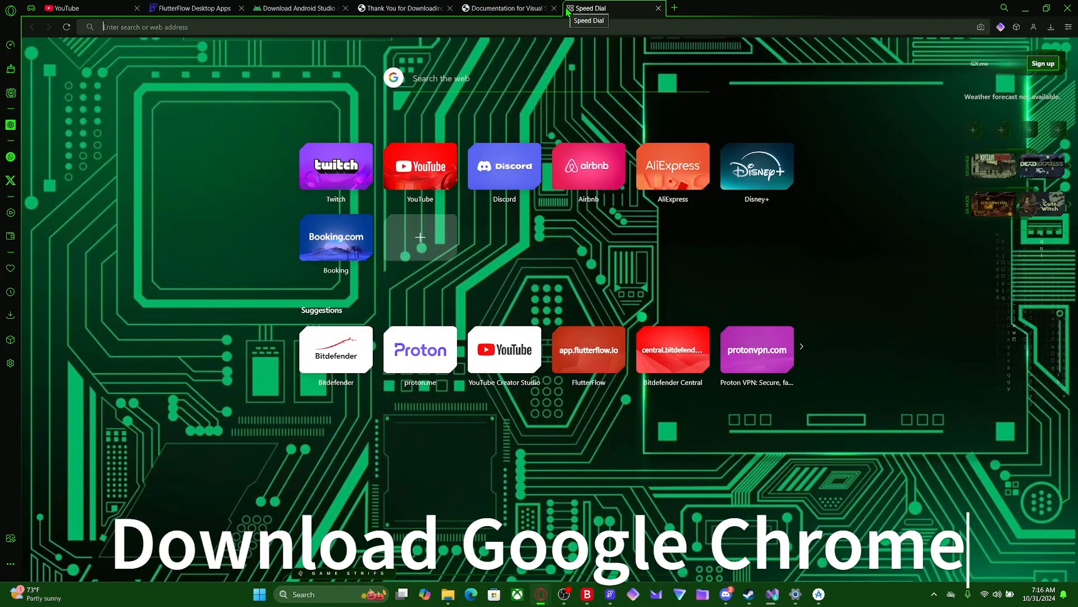
{"action": "type", "text": "chrome"}
{"action": "key", "text": "Return"}
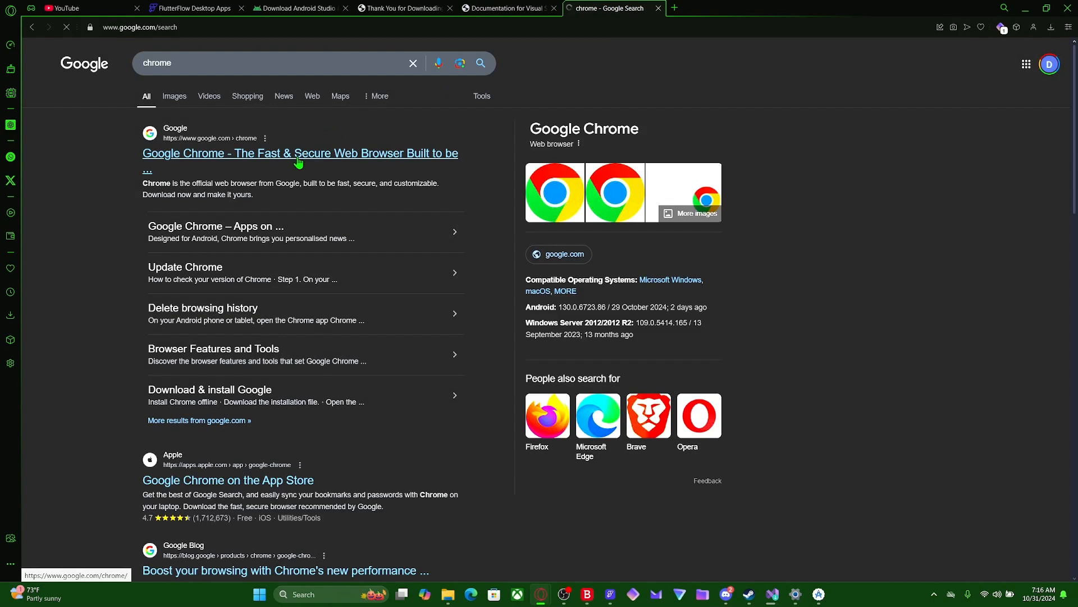
{"action": "left_click", "coordinate": [298, 162]}
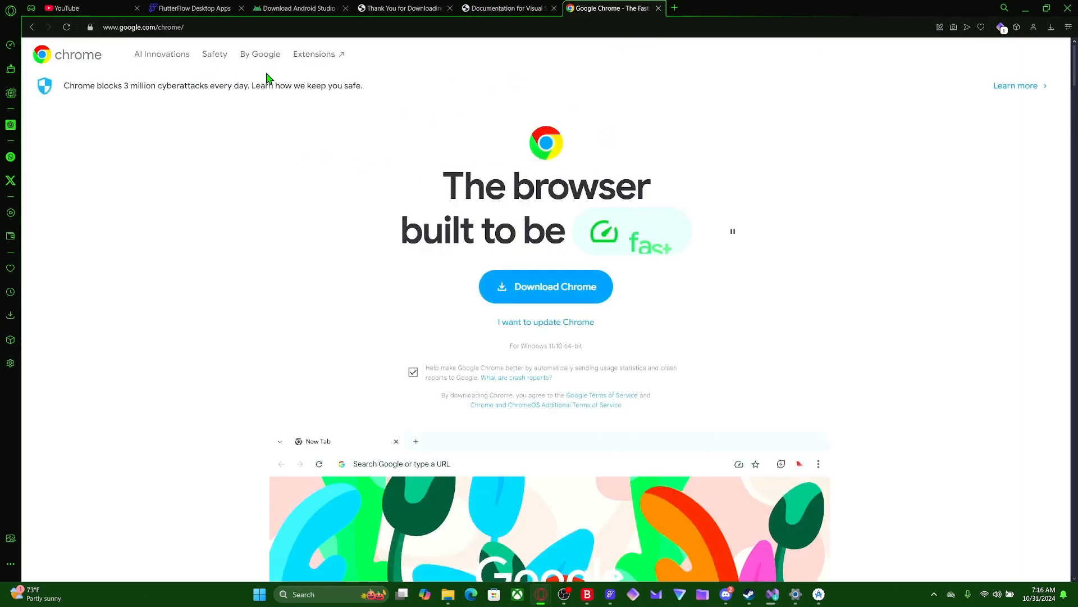
{"action": "left_click", "coordinate": [566, 292]}
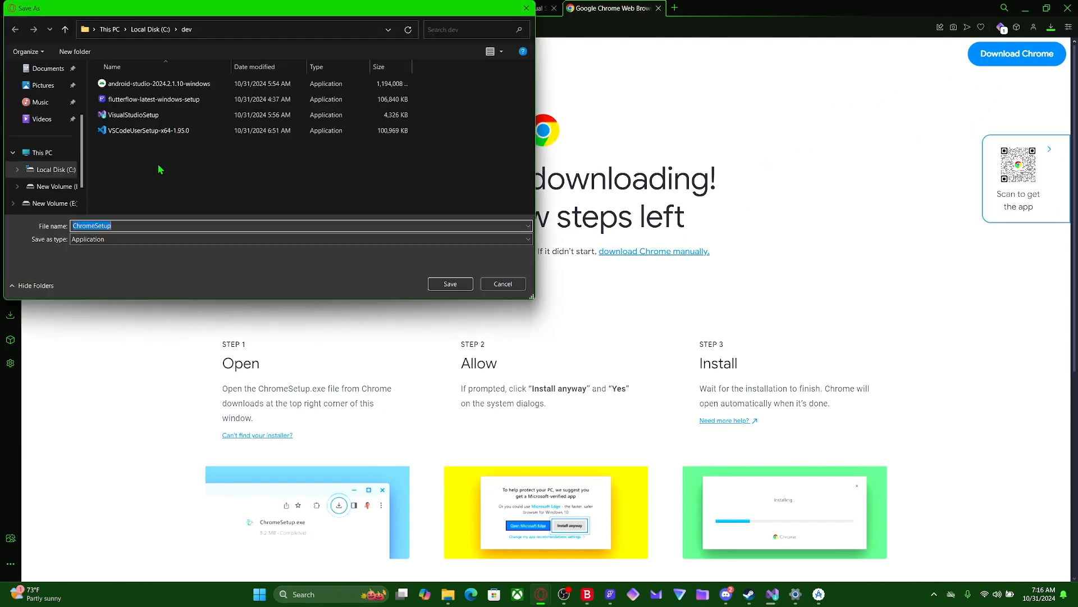
{"action": "left_click", "coordinate": [450, 288]}
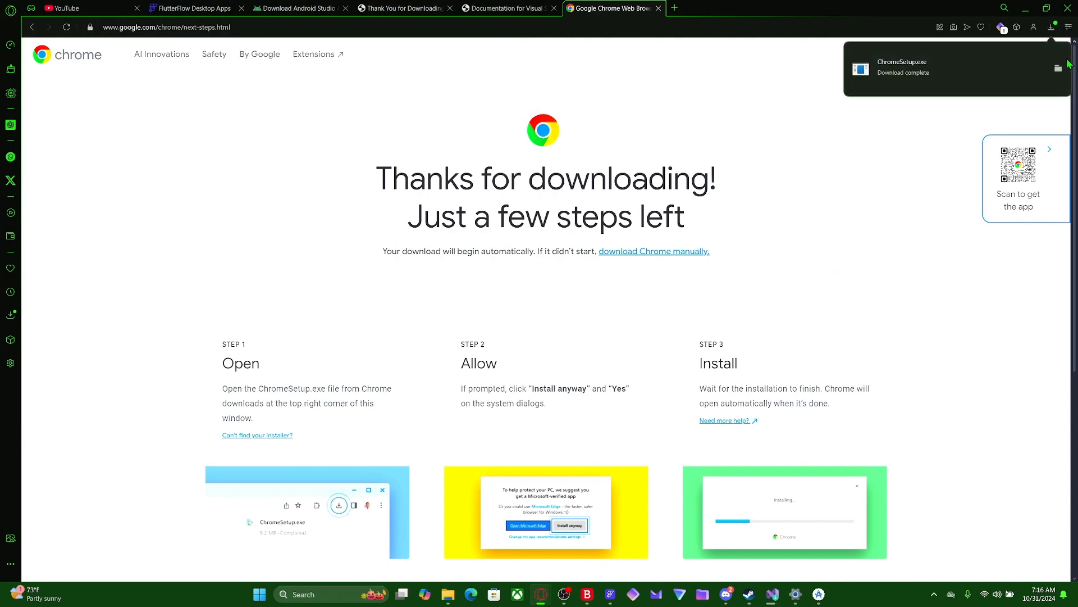
- Run the ChromeSetup installer from the dev folder, and return to FlutterFlow to reread the Android licenses issue in the Doctor Output
{"action": "left_click", "coordinate": [1059, 71]}
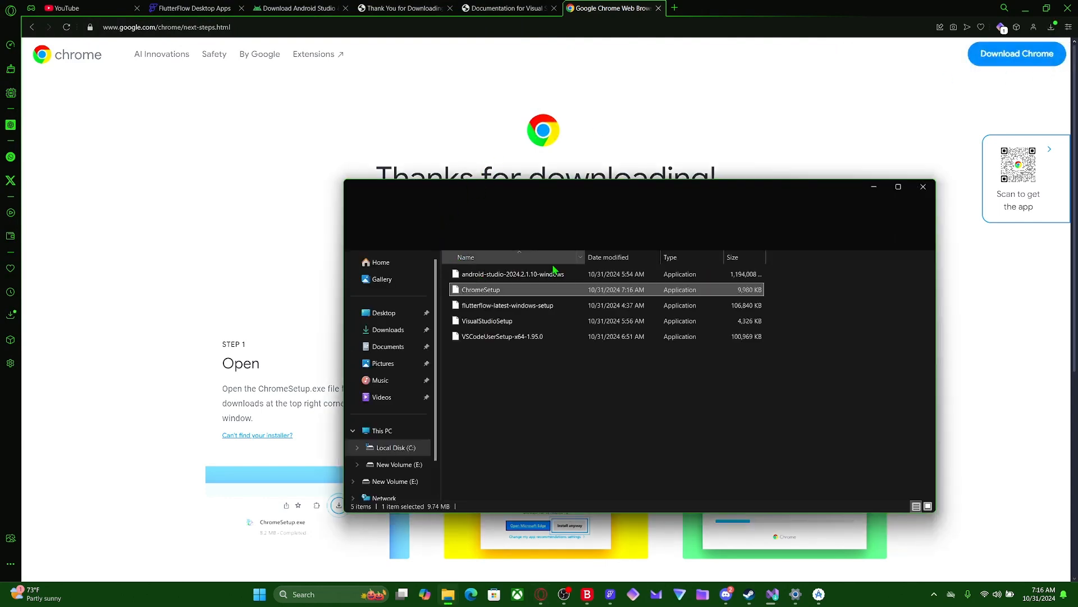
{"action": "double_click", "coordinate": [489, 295]}
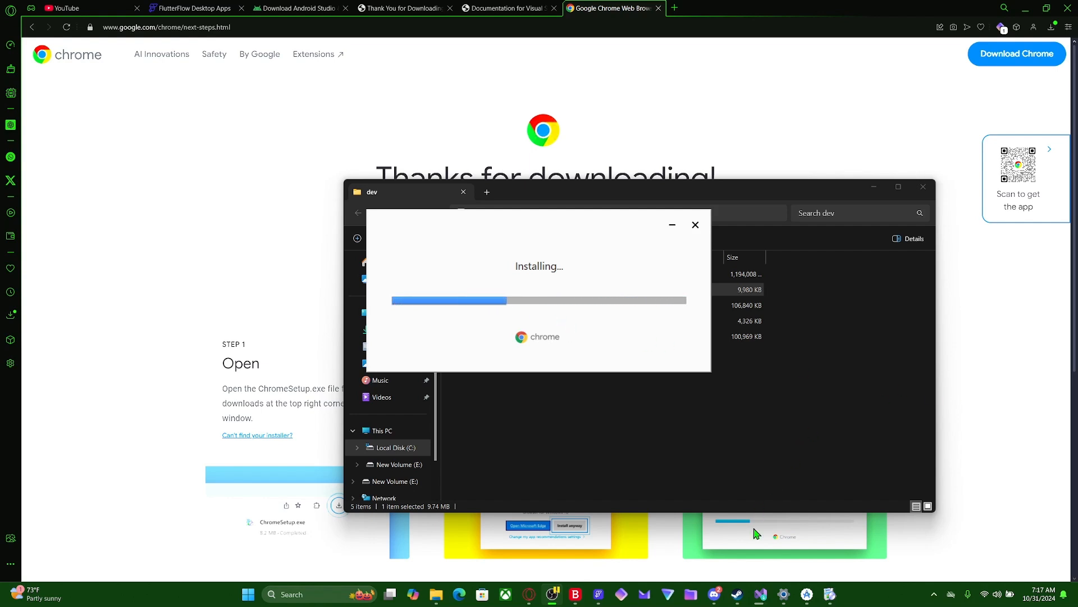
{"action": "left_click", "coordinate": [599, 594]}
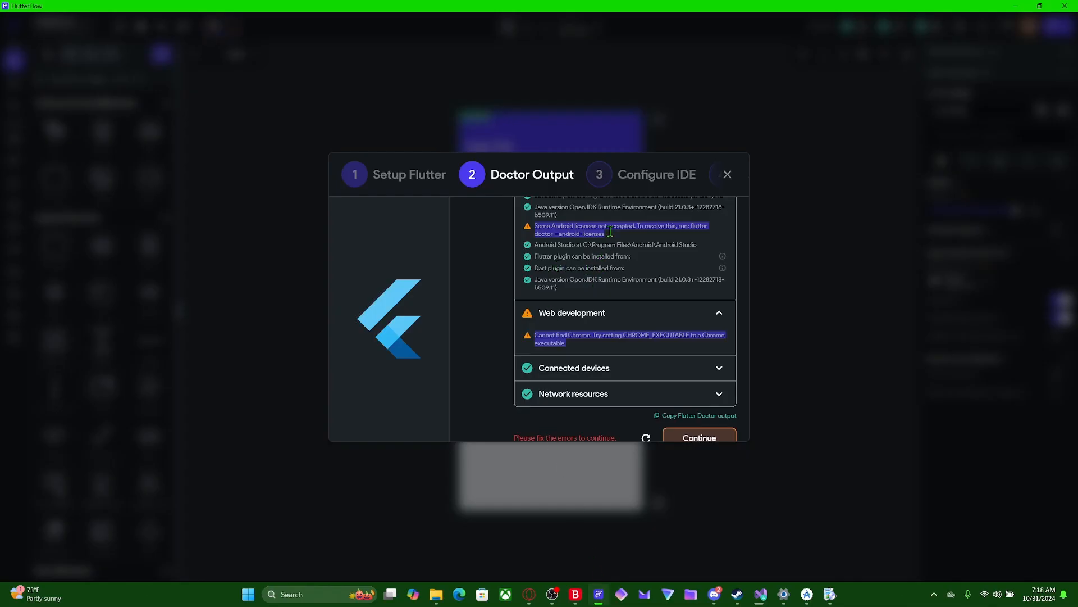
{"action": "left_click_drag", "start_coordinate": [611, 231], "coordinate": [560, 222]}
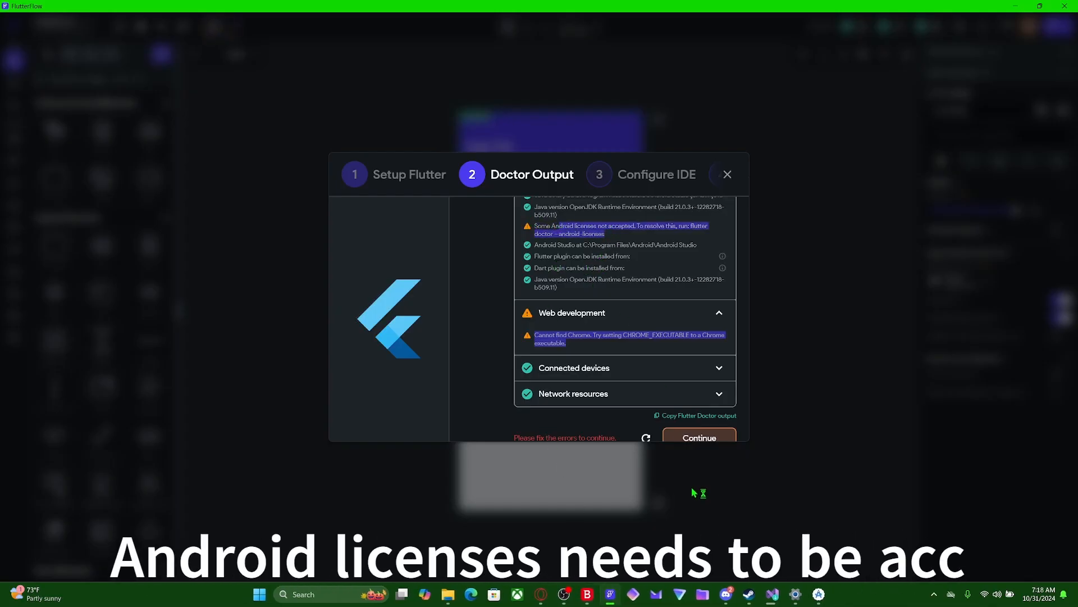
- Find Command Prompt with a Windows search for "cmd", pin it to the taskbar and open it
{"action": "left_click", "coordinate": [331, 596]}
{"action": "type", "text": "cmd"}
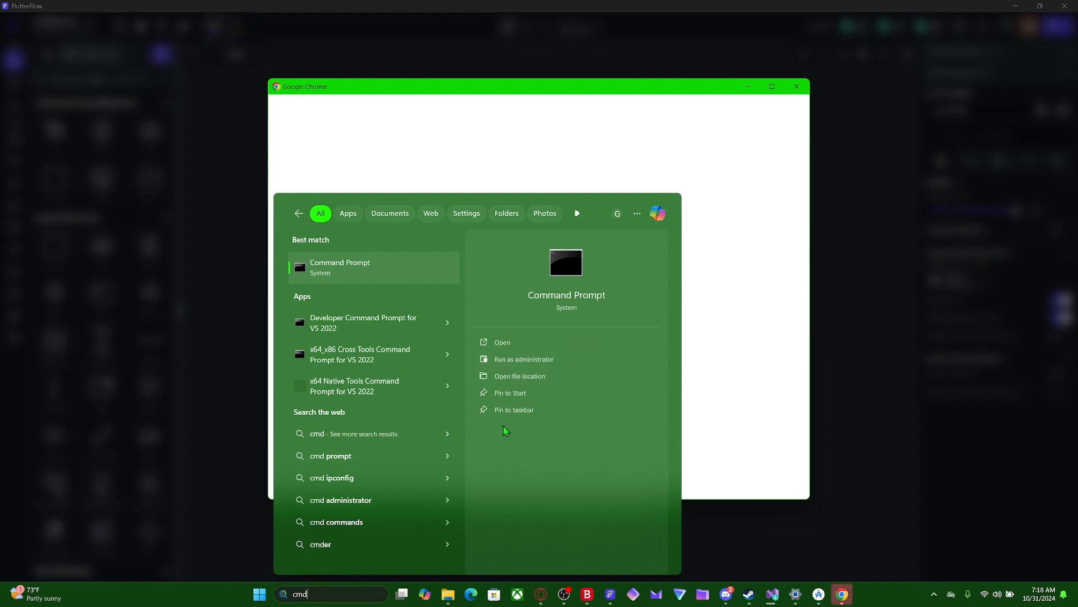
{"action": "left_click", "coordinate": [503, 415]}
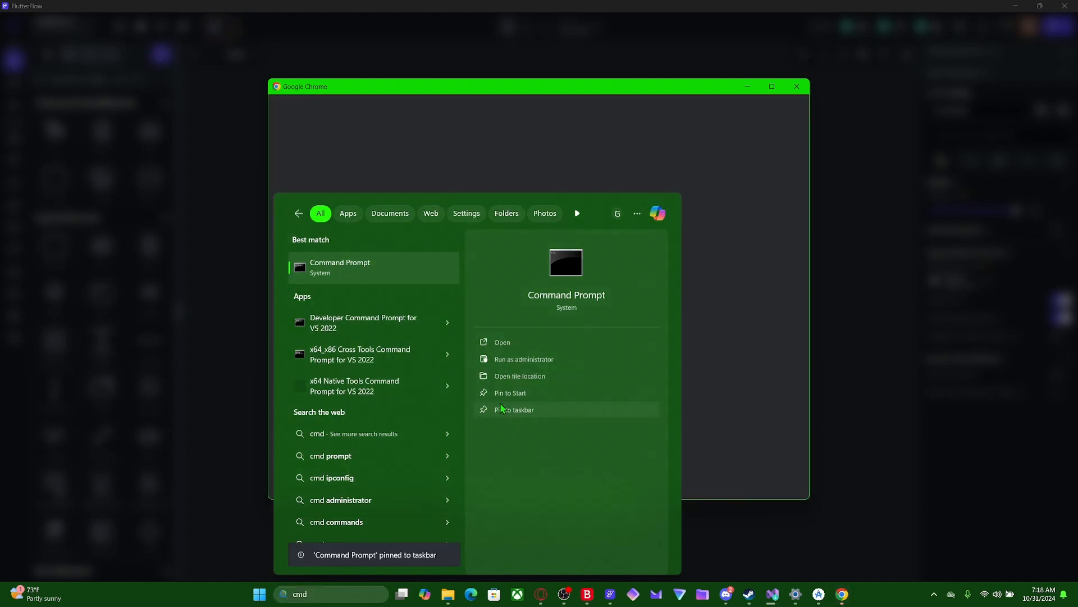
{"action": "left_click", "coordinate": [504, 349]}
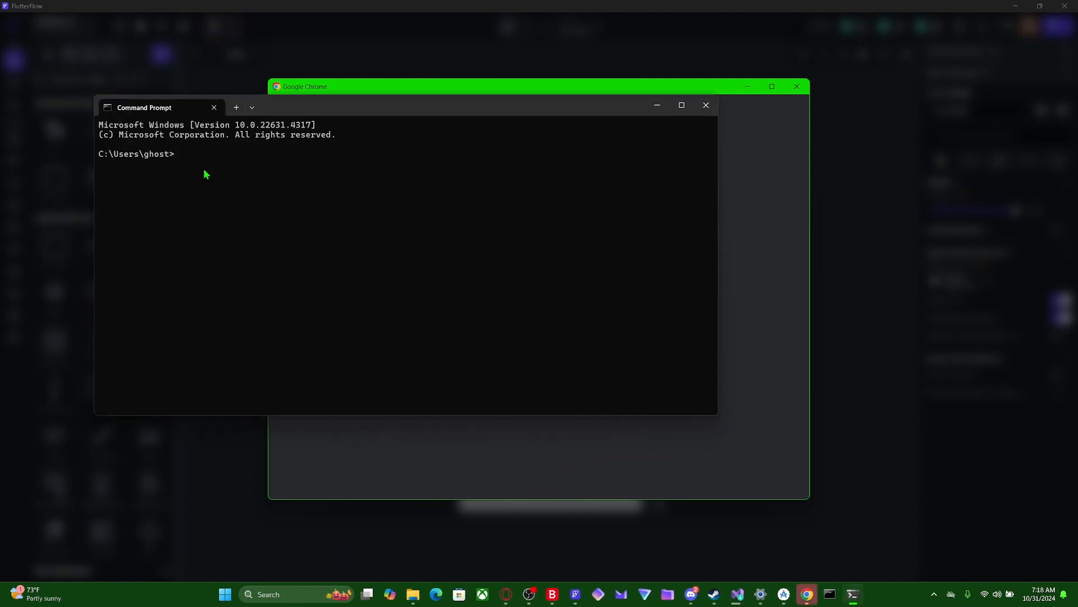
- Run the command "flutter doctor -v" in Command Prompt
{"action": "type", "text": "fluttter"}
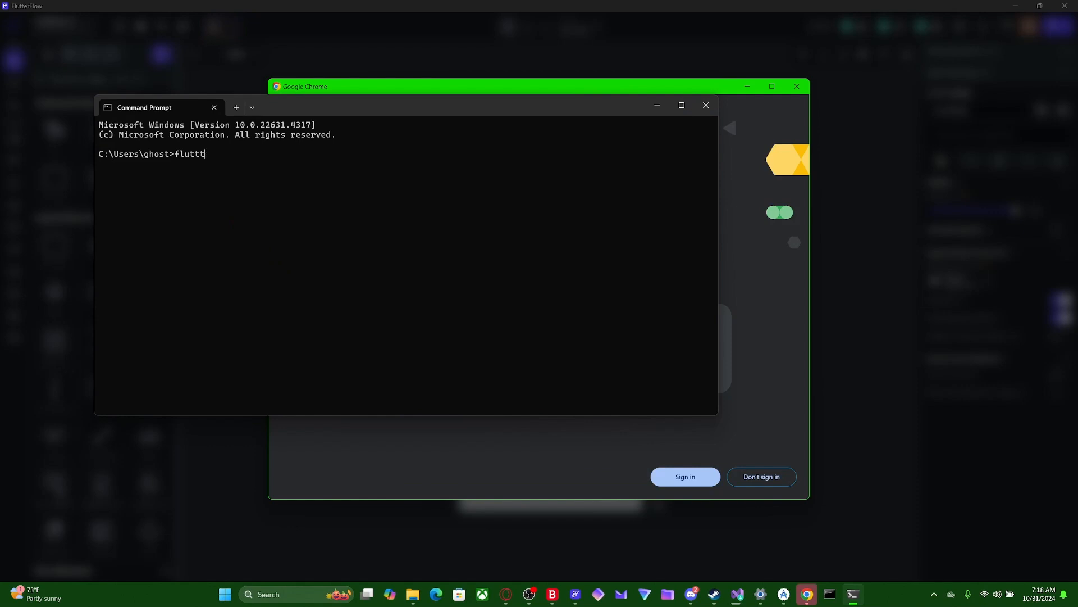
{"action": "type", "text": "doctor -"}
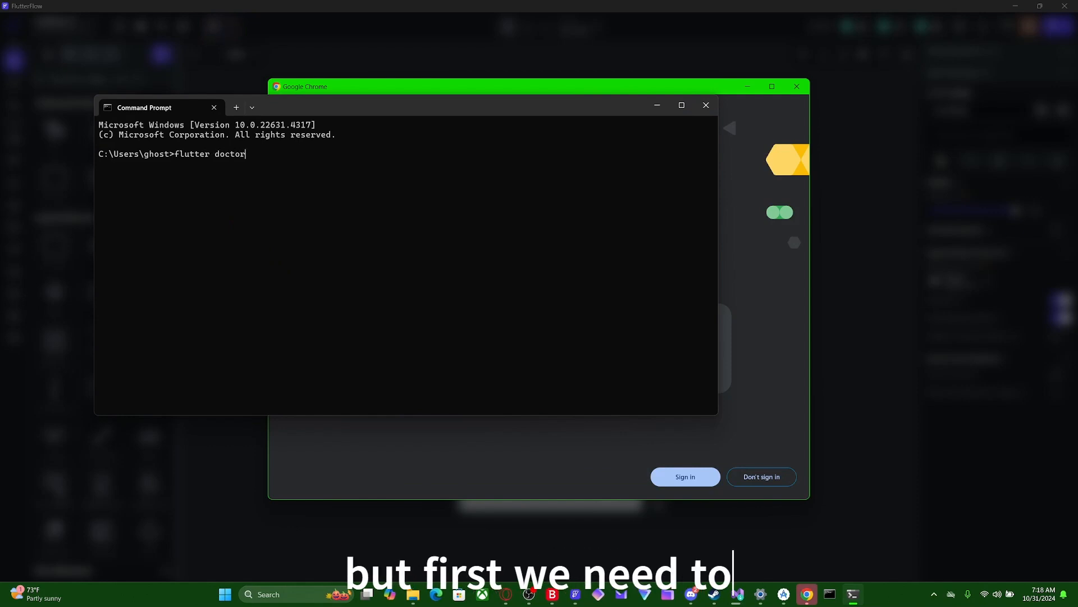
{"action": "type", "text": "v"}
{"action": "key", "text": "Return"}
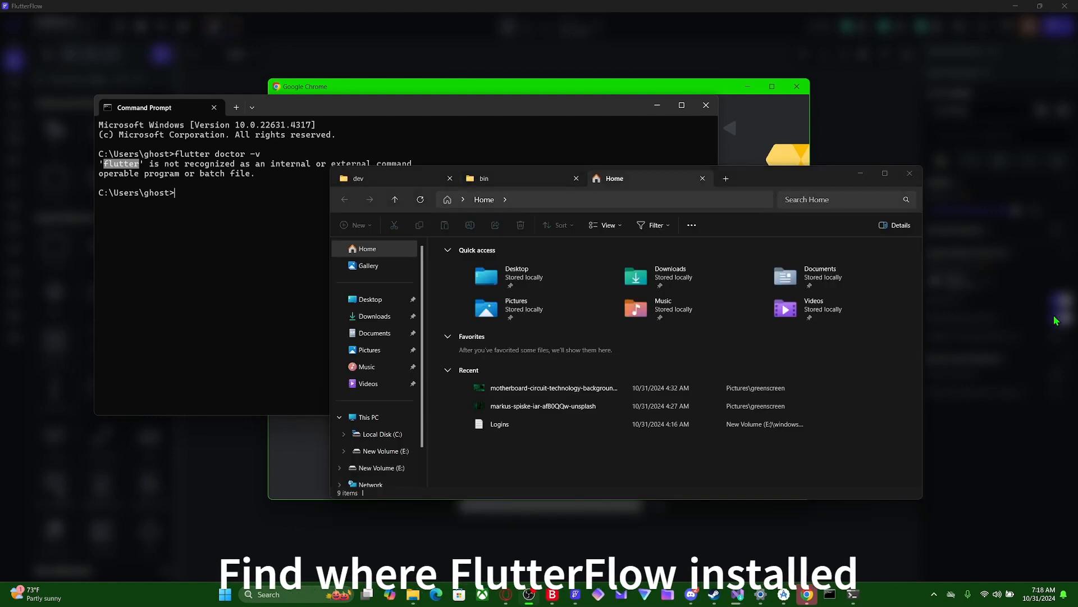
- Search Local Disk (C:) for "flutter" in File Explorer to locate the Flutter installation
{"action": "left_click", "coordinate": [366, 417]}
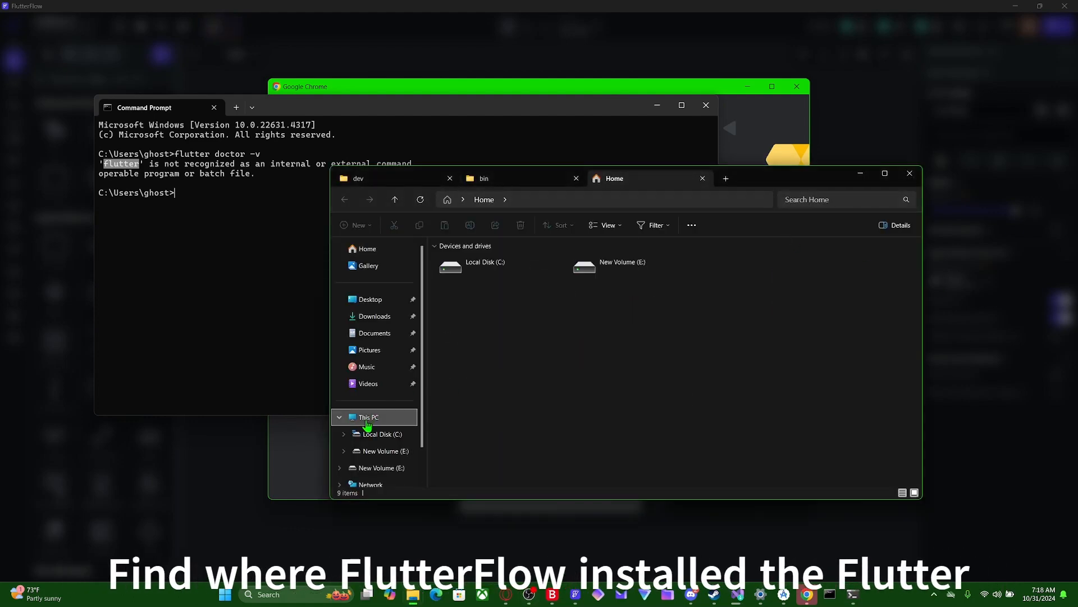
{"action": "left_click", "coordinate": [370, 435]}
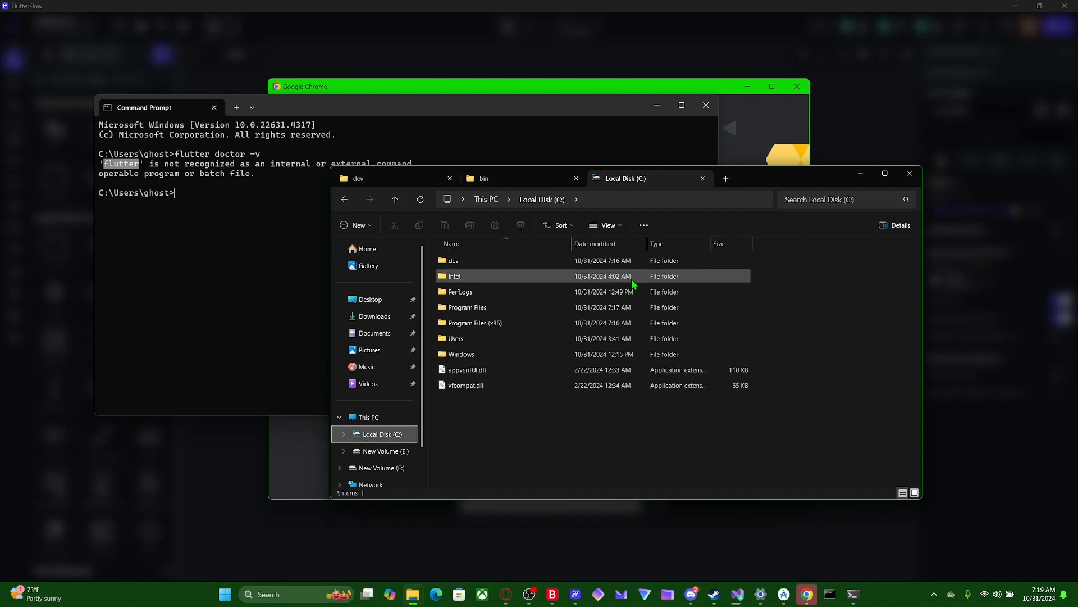
{"action": "left_click", "coordinate": [803, 201]}
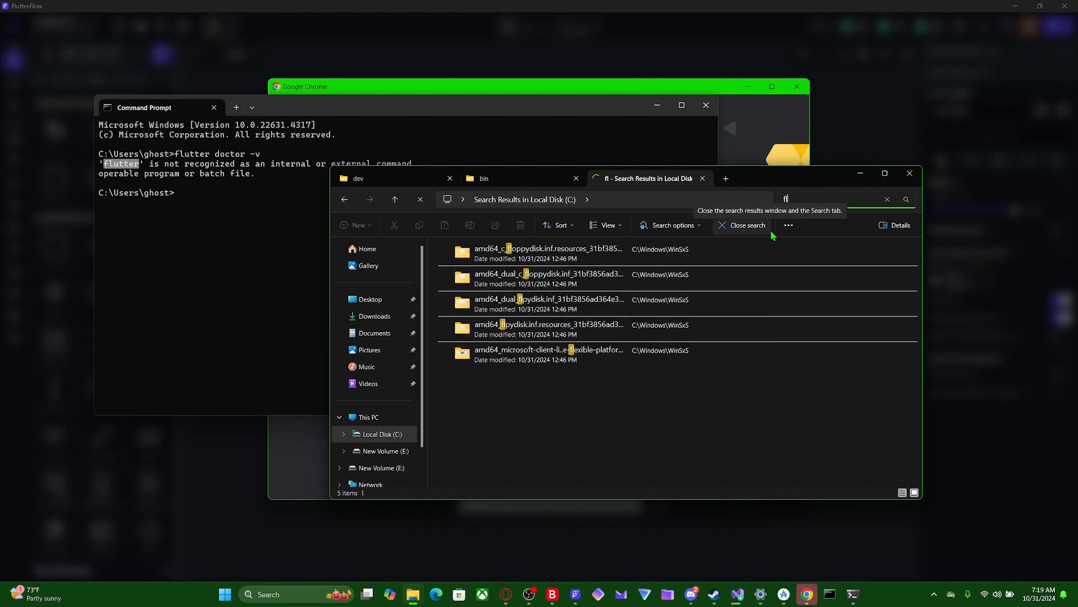
{"action": "type", "text": "fluttrt"}
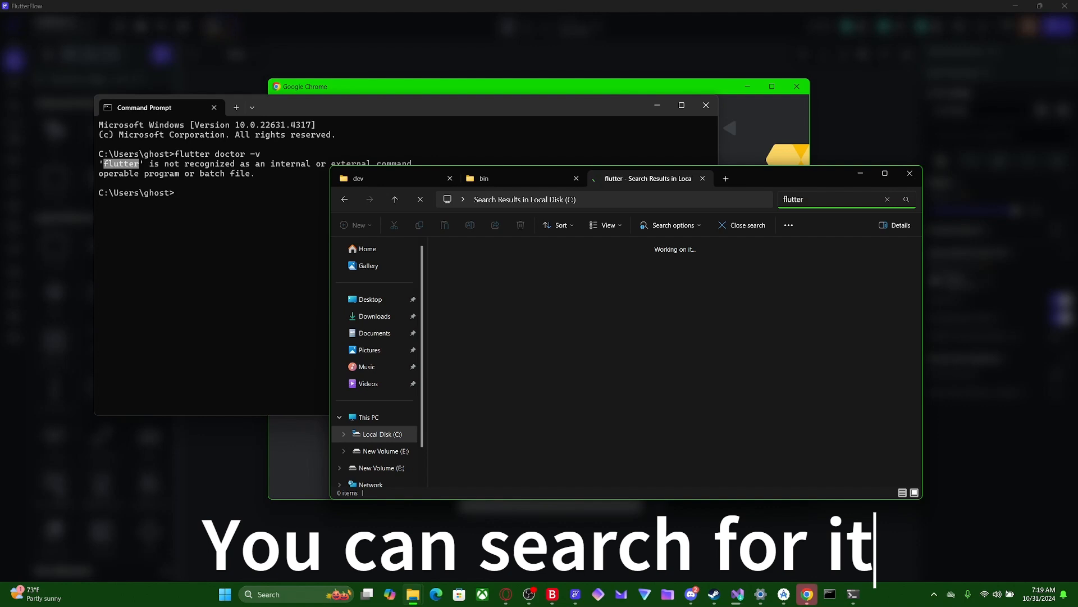
{"action": "key", "text": "BackSpace"}
{"action": "key", "text": "BackSpace"}
{"action": "key", "text": "BackSpace"}
{"action": "key", "text": "BackSpace"}
{"action": "key", "text": "BackSpace"}
{"action": "key", "text": "BackSpace"}
{"action": "key", "text": "BackSpace"}
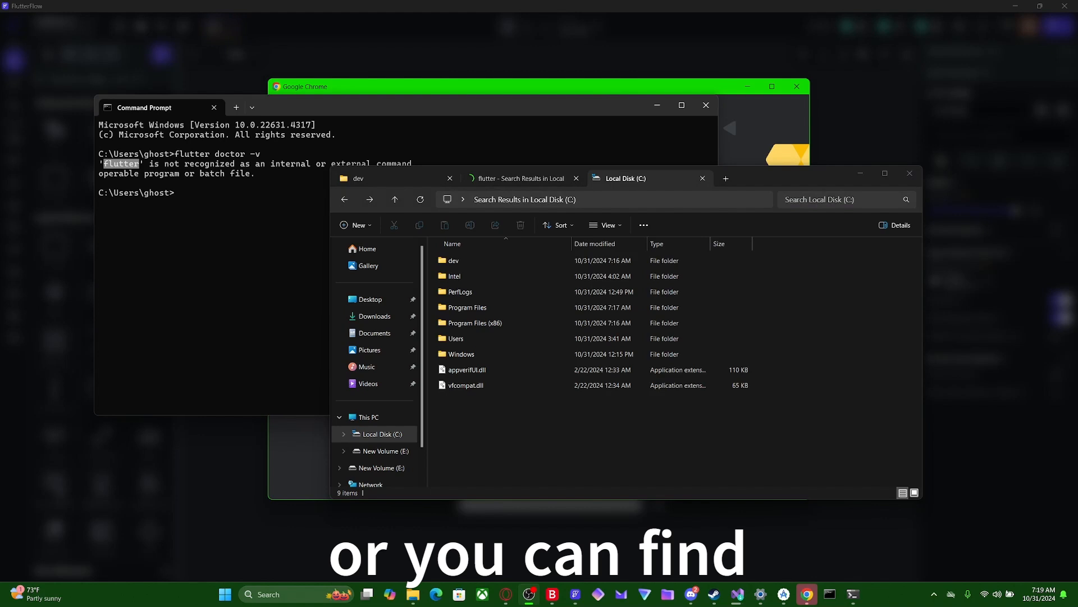
- Show hidden items in the account's profile folder under C:\Users and open its AppData folder
{"action": "double_click", "coordinate": [491, 339]}
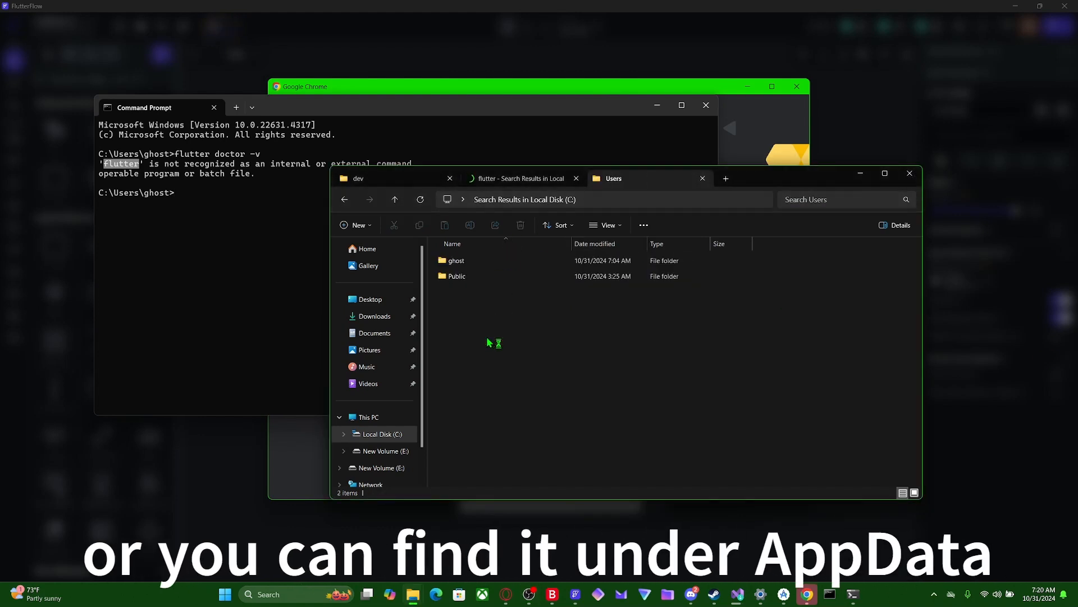
{"action": "double_click", "coordinate": [481, 261]}
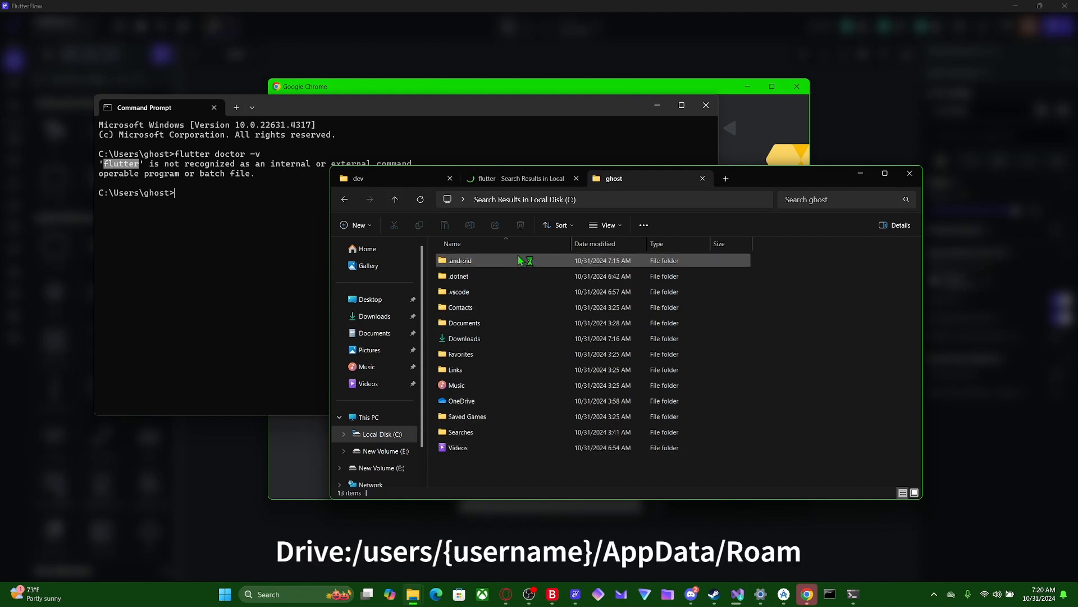
{"action": "left_click", "coordinate": [605, 225]}
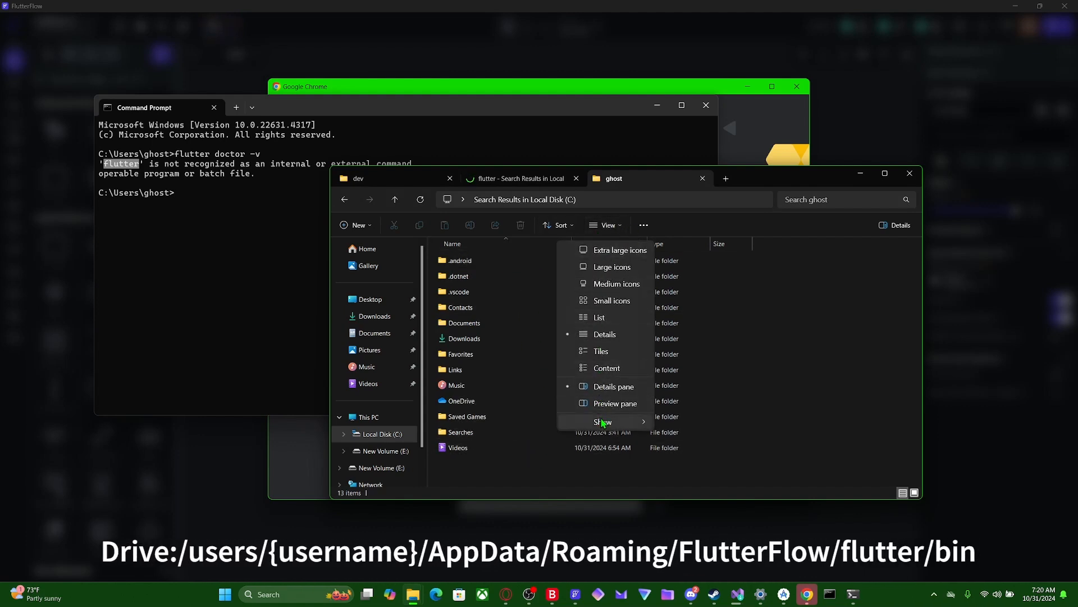
{"action": "mouse_move", "coordinate": [602, 422]}
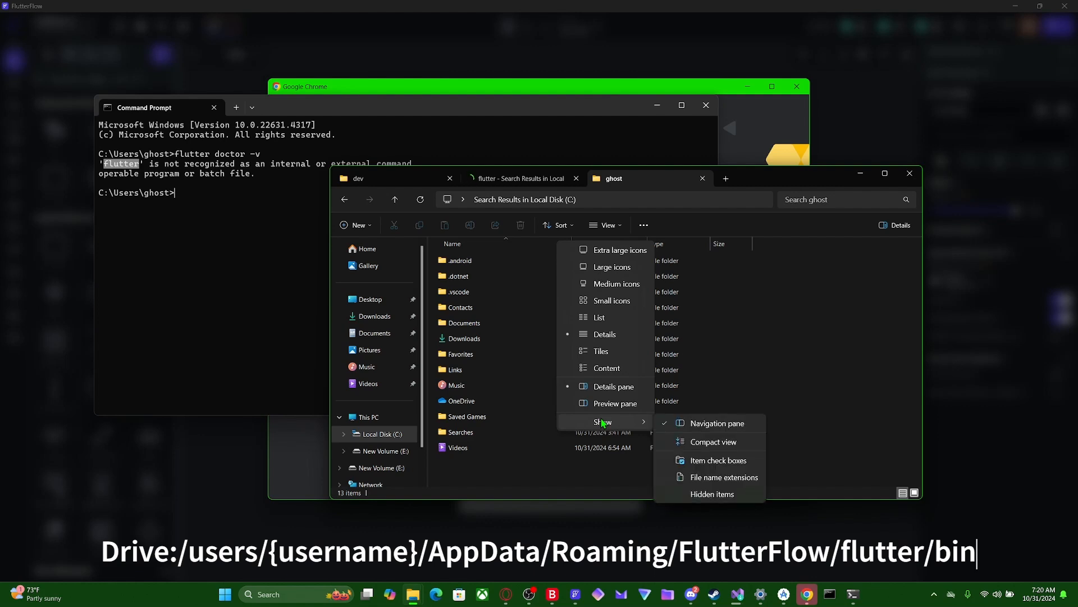
{"action": "left_click", "coordinate": [712, 494]}
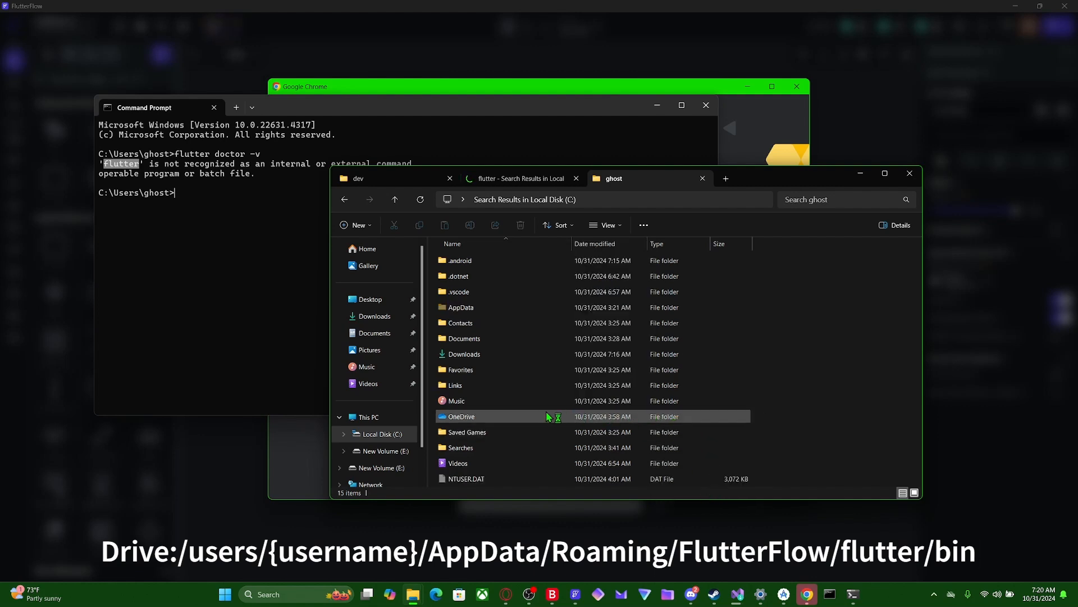
{"action": "double_click", "coordinate": [468, 309]}
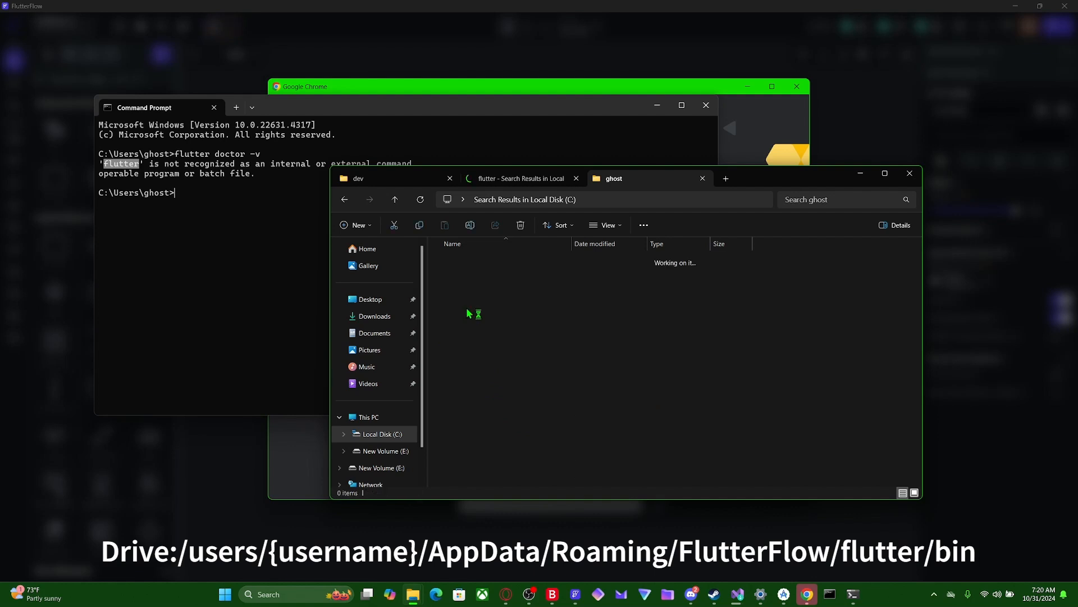
- Look through the Roaming, Local and LocalLow folders in AppData for the FlutterFlow installation
{"action": "double_click", "coordinate": [469, 292]}
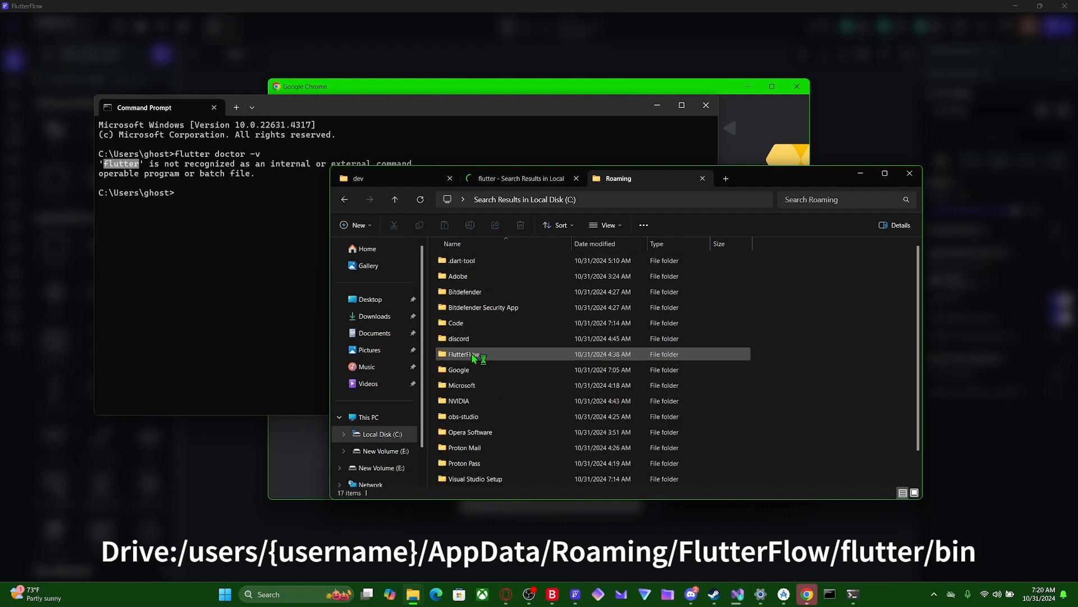
{"action": "left_click", "coordinate": [344, 199]}
{"action": "double_click", "coordinate": [482, 261]}
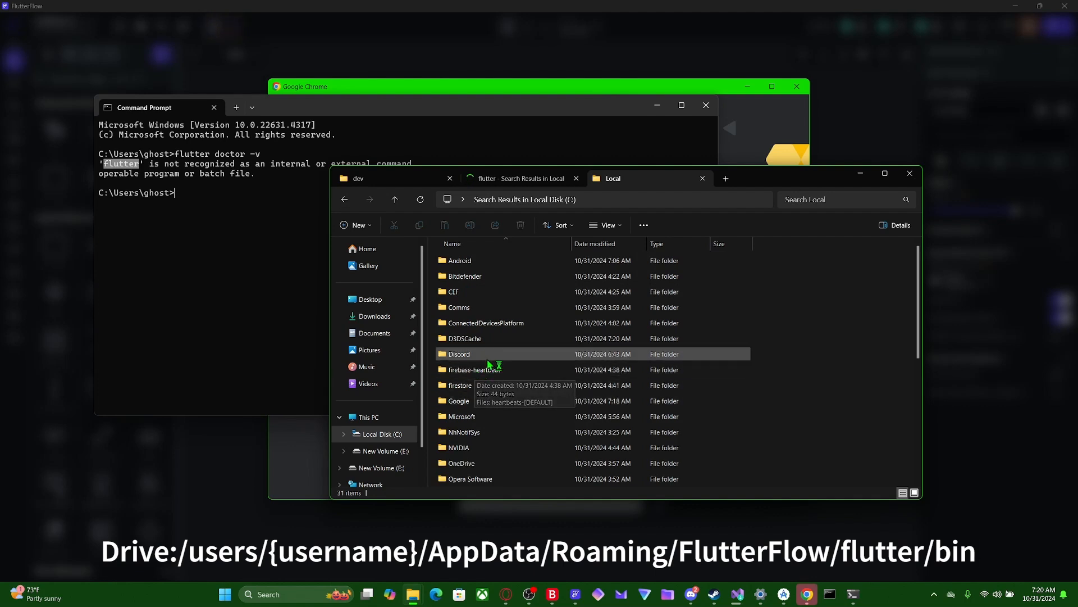
{"action": "scroll", "coordinate": [491, 403], "scroll_direction": "down", "scroll_amount": 3}
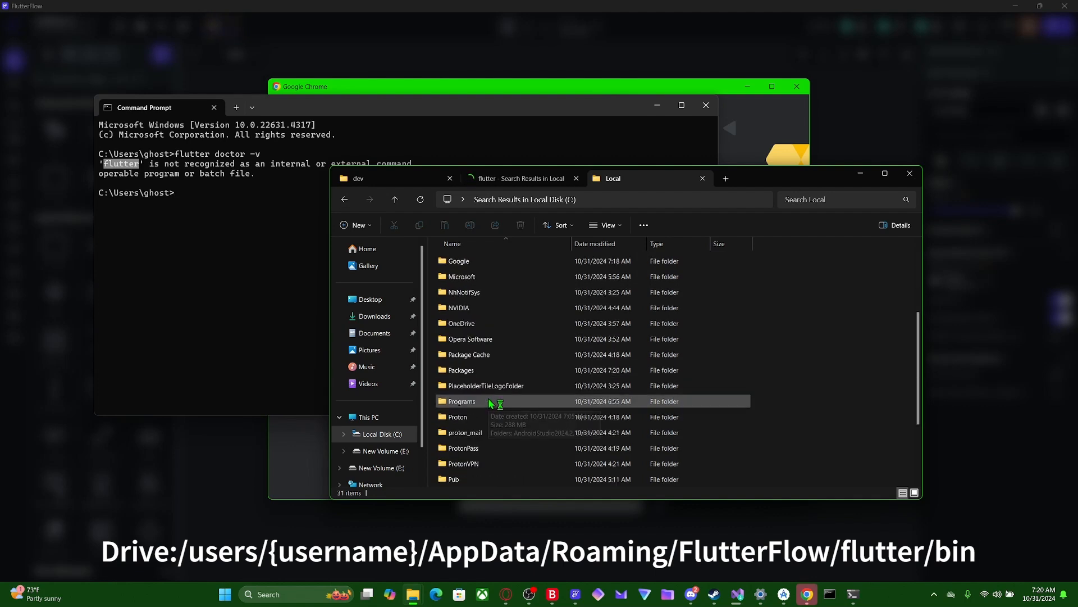
{"action": "scroll", "coordinate": [490, 404], "scroll_direction": "down", "scroll_amount": 1}
{"action": "scroll", "coordinate": [489, 401], "scroll_direction": "down", "scroll_amount": 1}
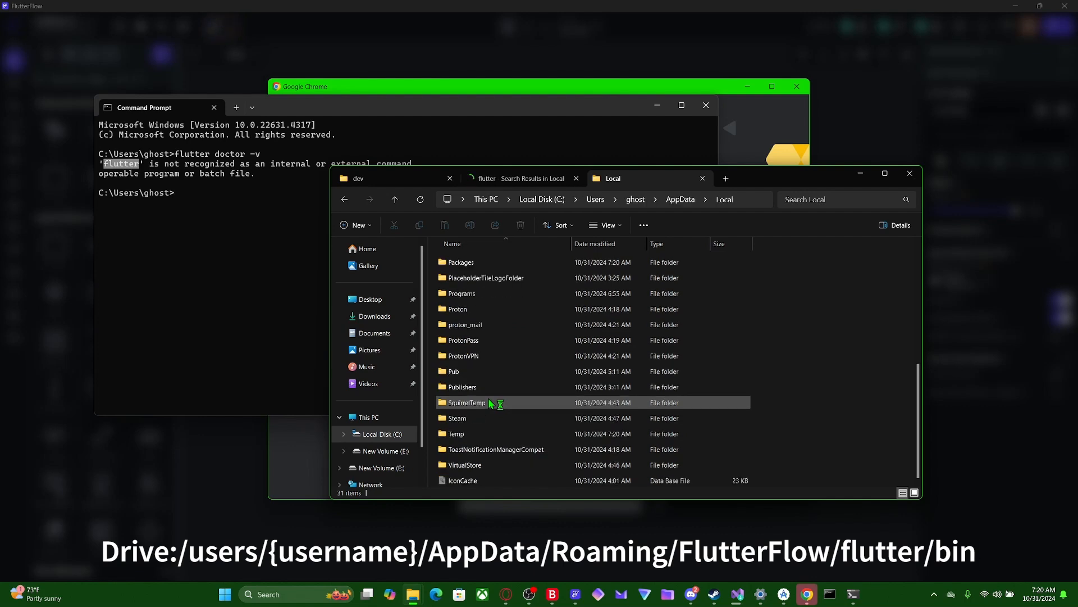
{"action": "scroll", "coordinate": [483, 387], "scroll_direction": "up", "scroll_amount": 3}
{"action": "scroll", "coordinate": [475, 371], "scroll_direction": "up", "scroll_amount": 2}
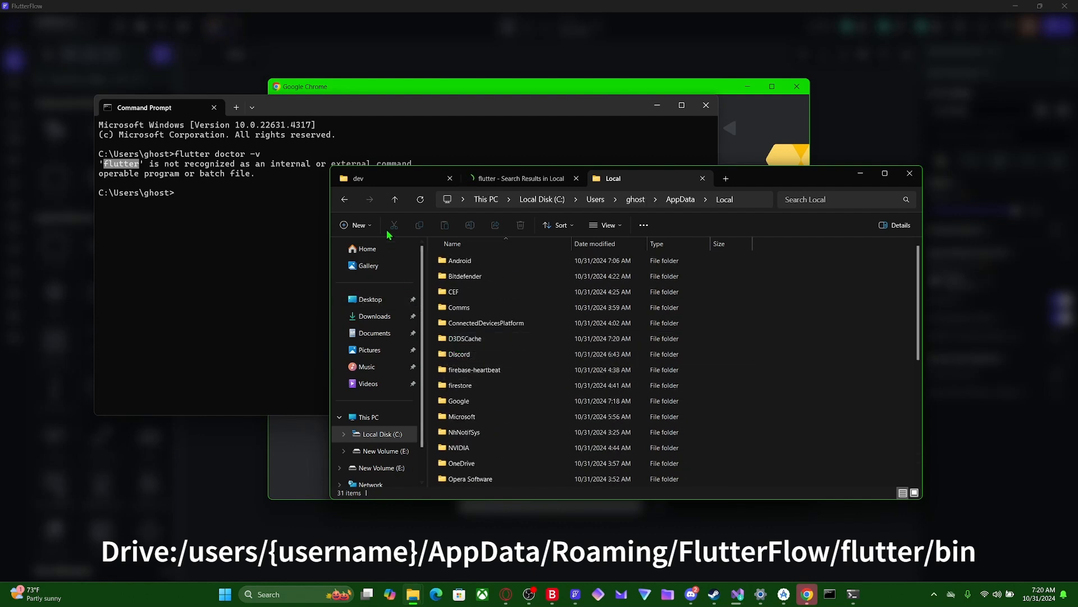
{"action": "left_click", "coordinate": [354, 202]}
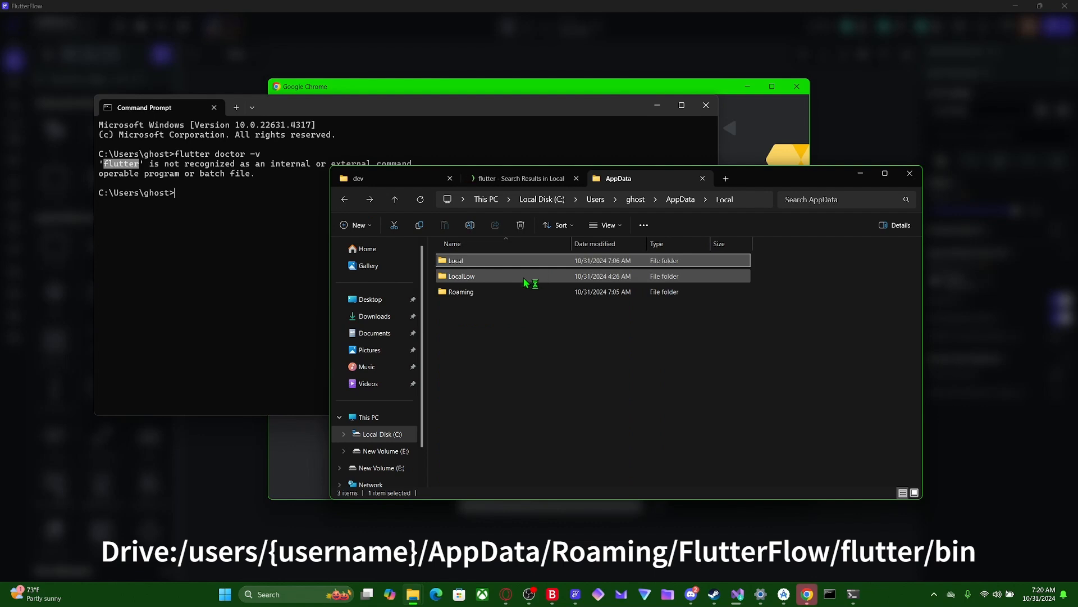
{"action": "double_click", "coordinate": [526, 276]}
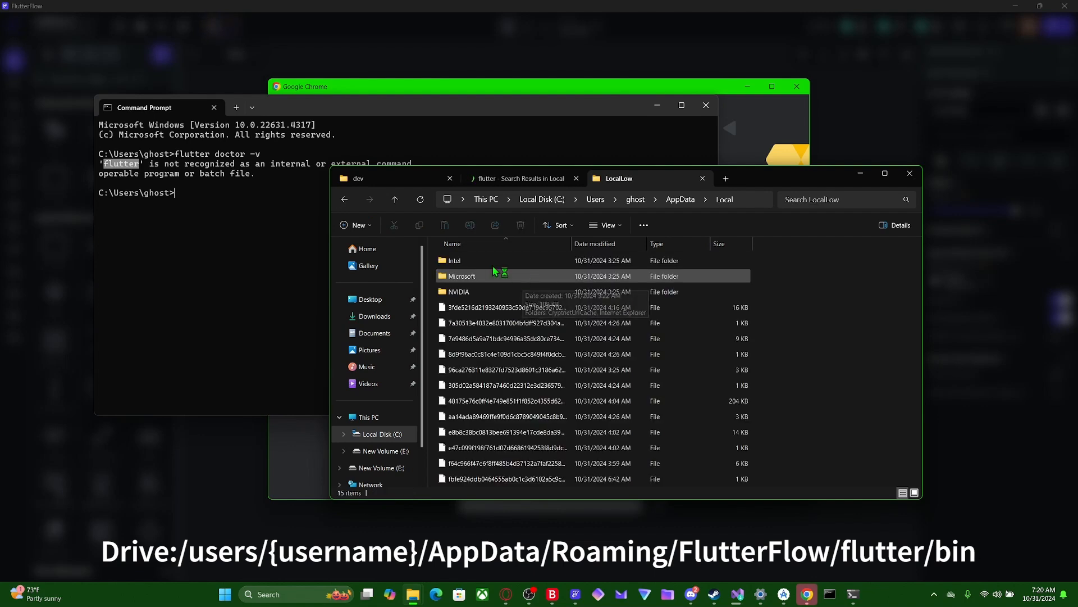
{"action": "key", "text": "alt+Left"}
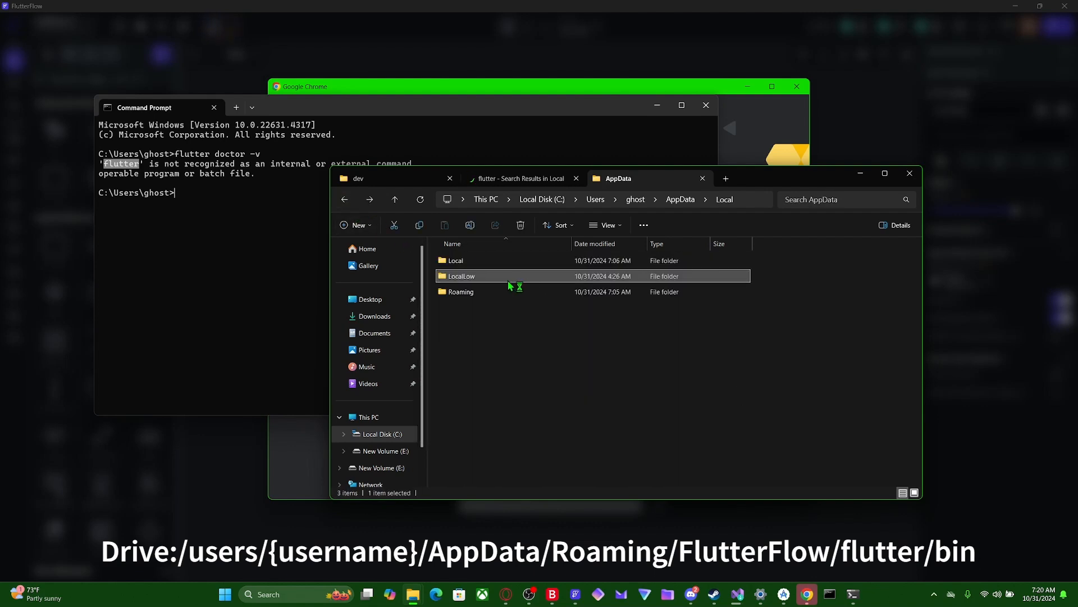
- Open the bin folder of the Flutter SDK at AppData\Roaming\FlutterFlow\flutter\bin
{"action": "double_click", "coordinate": [501, 292]}
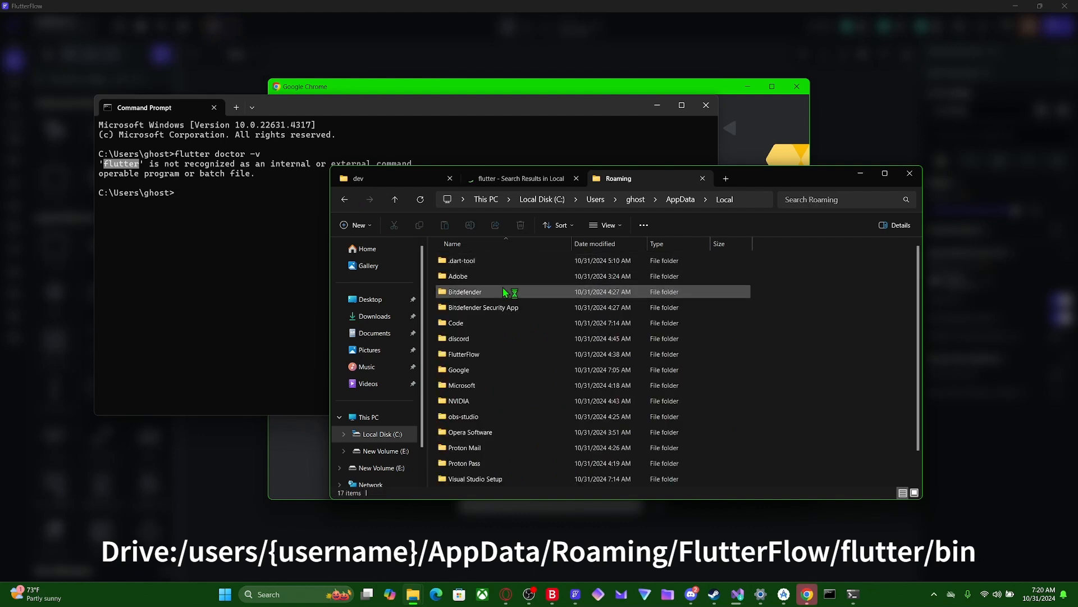
{"action": "double_click", "coordinate": [502, 353]}
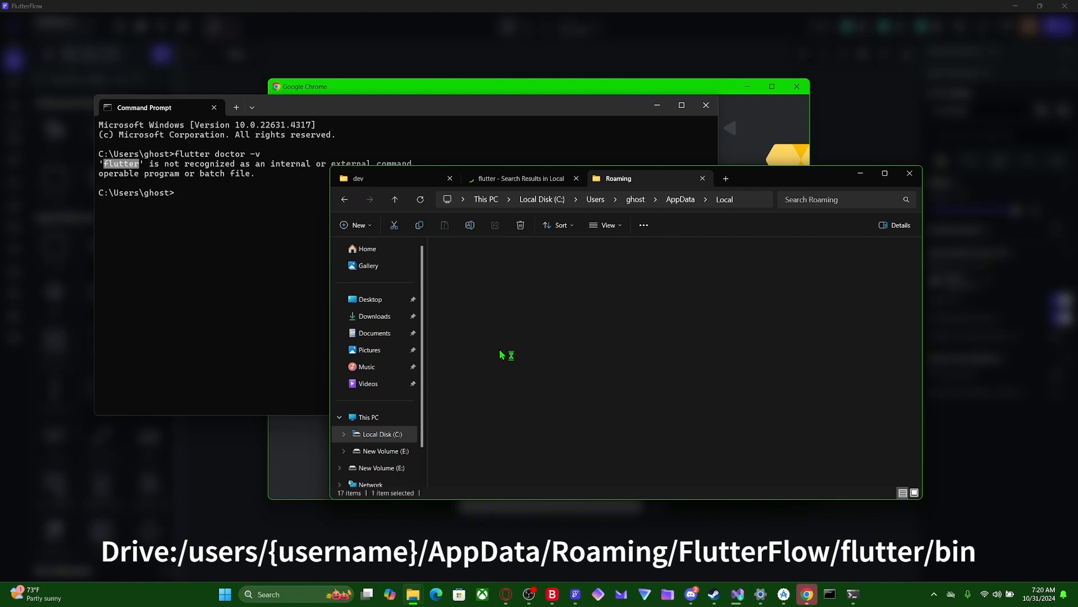
{"action": "double_click", "coordinate": [470, 263]}
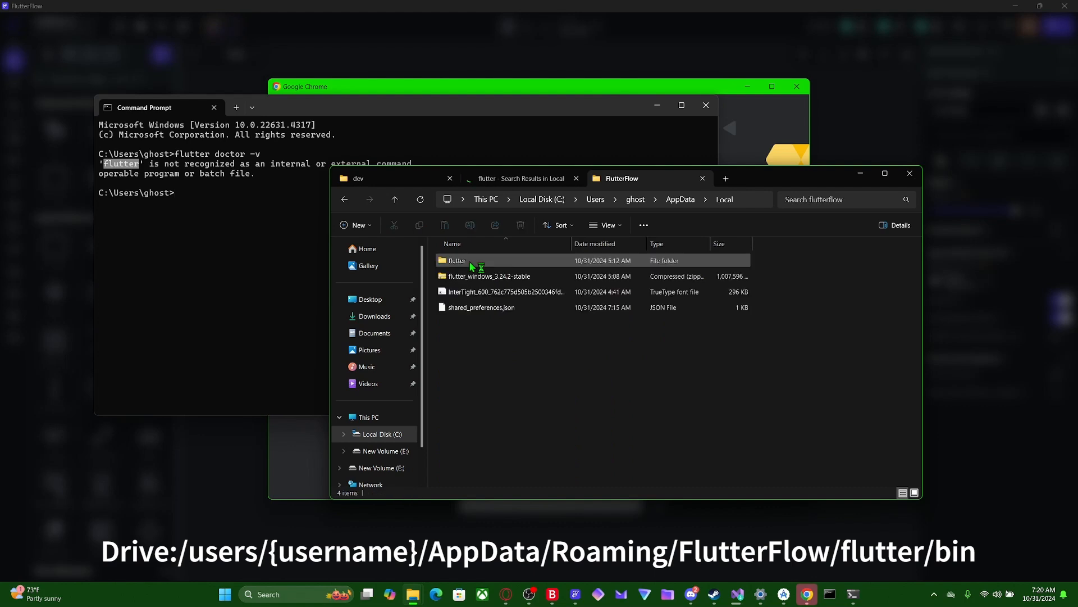
{"action": "double_click", "coordinate": [472, 262]}
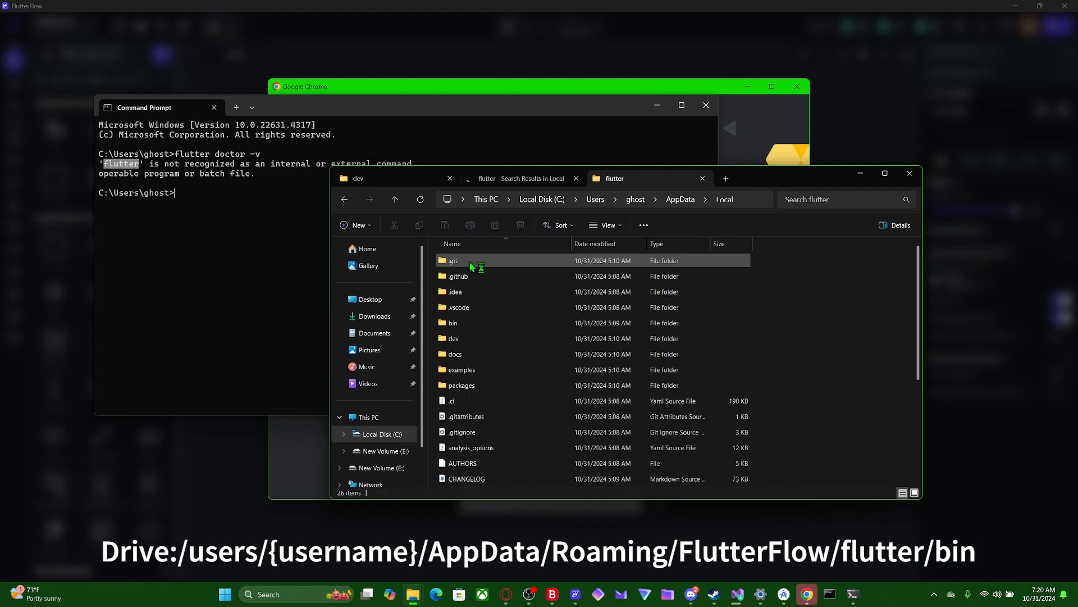
{"action": "double_click", "coordinate": [480, 324]}
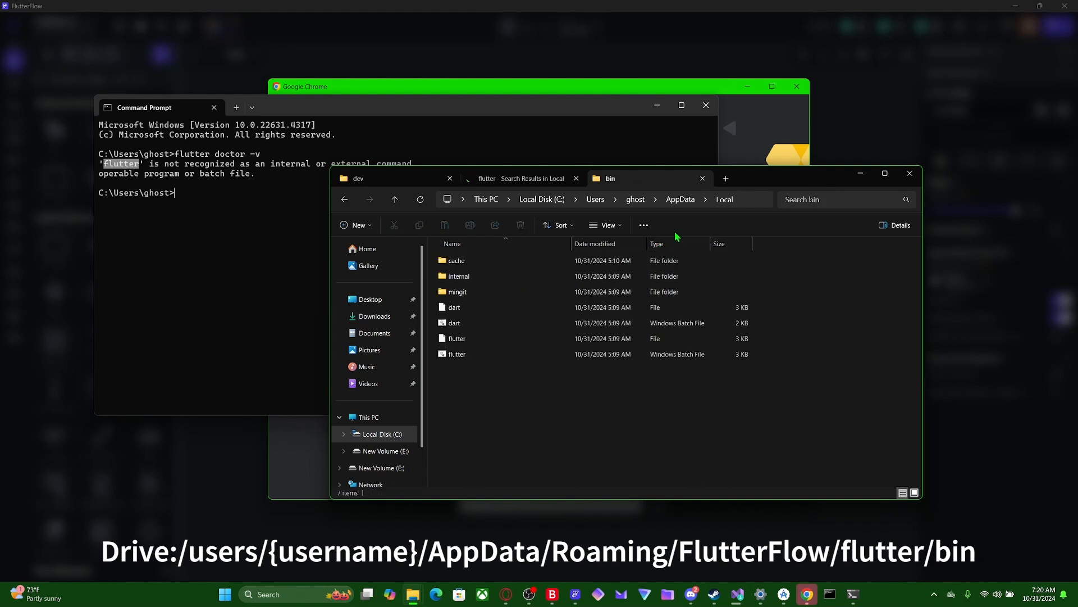
- Copy the address of Flutter's bin folder and open the Windows environment variables settings
{"action": "right_click", "coordinate": [730, 203]}
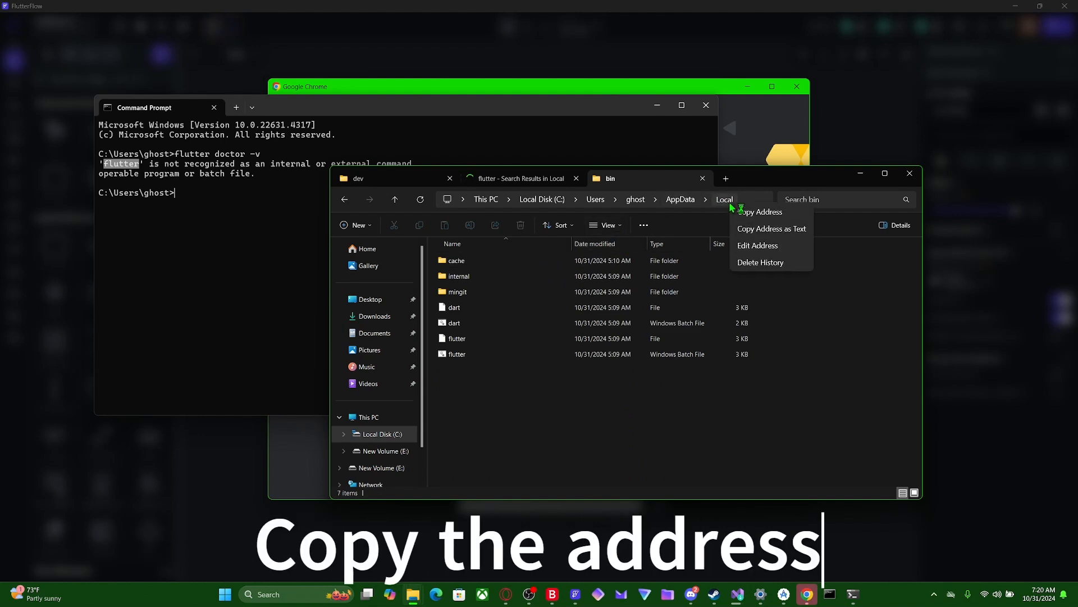
{"action": "left_click", "coordinate": [770, 218]}
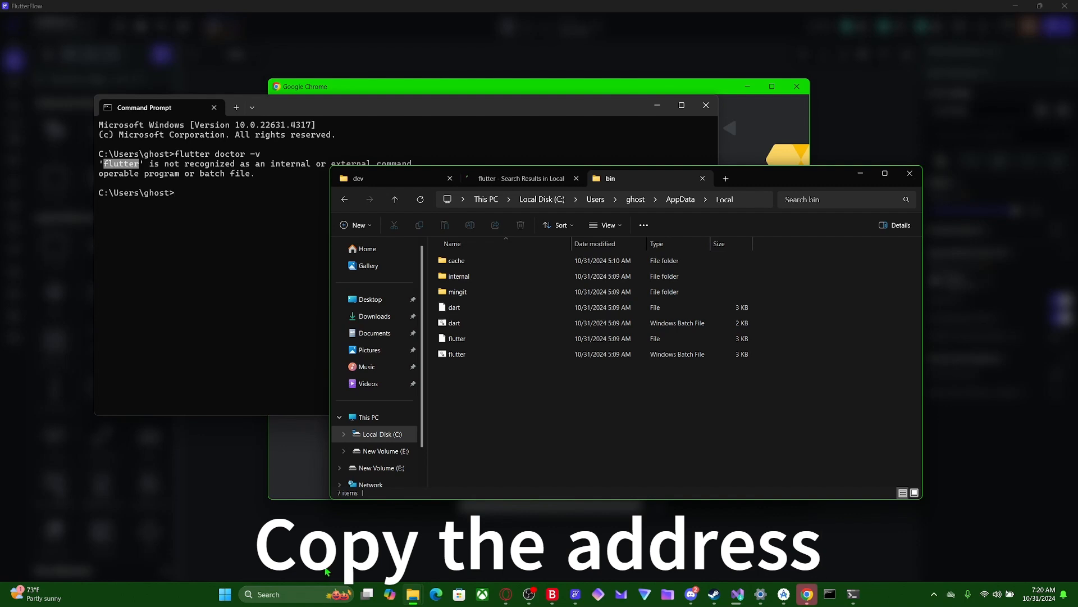
{"action": "left_click", "coordinate": [295, 594]}
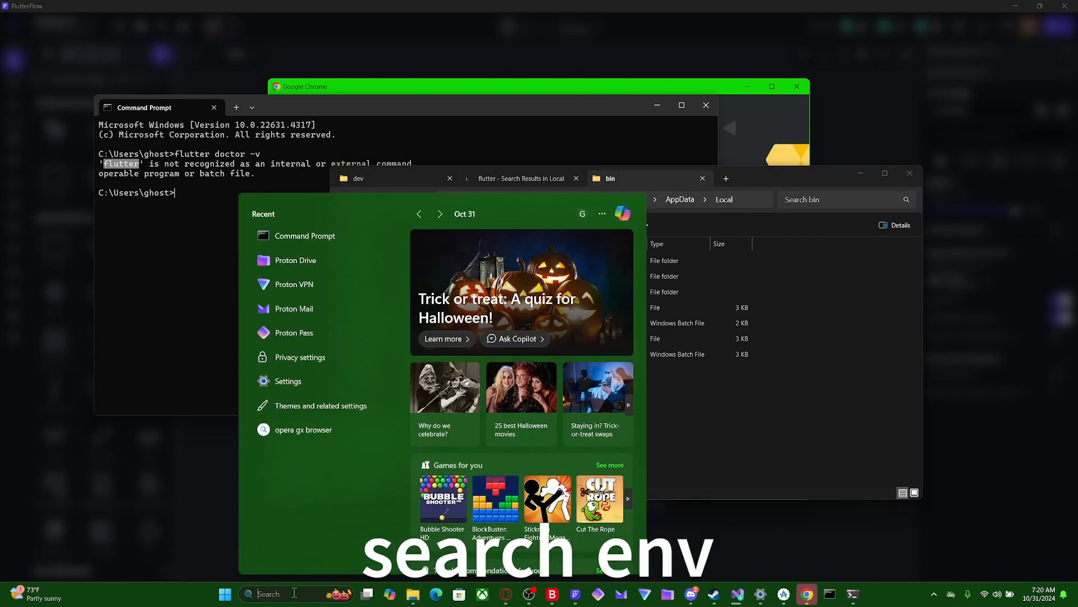
{"action": "type", "text": "env"}
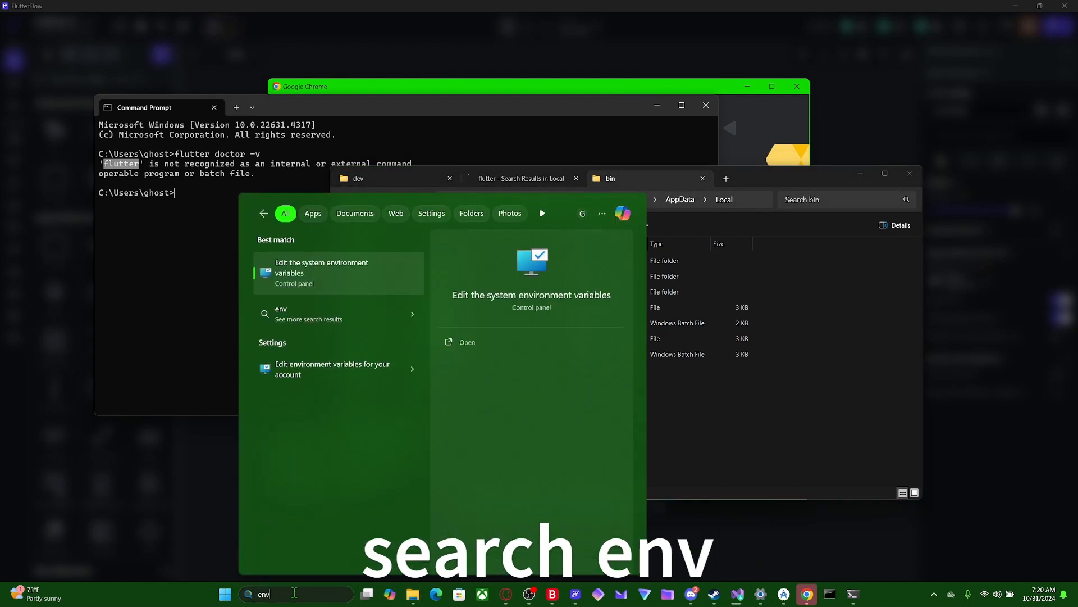
{"action": "left_click", "coordinate": [466, 343]}
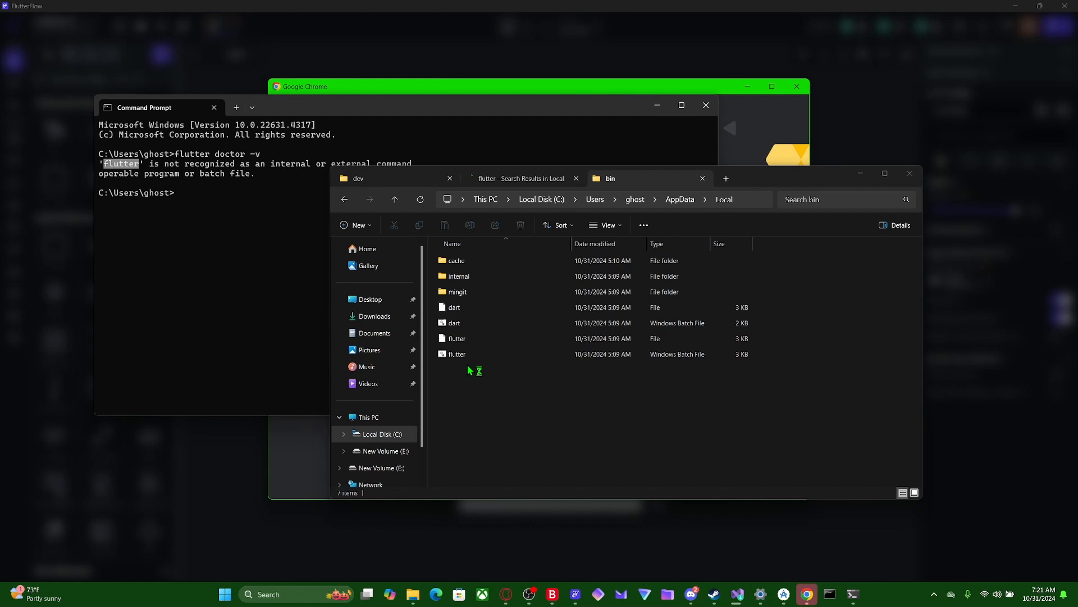
{"action": "left_click", "coordinate": [291, 312]}
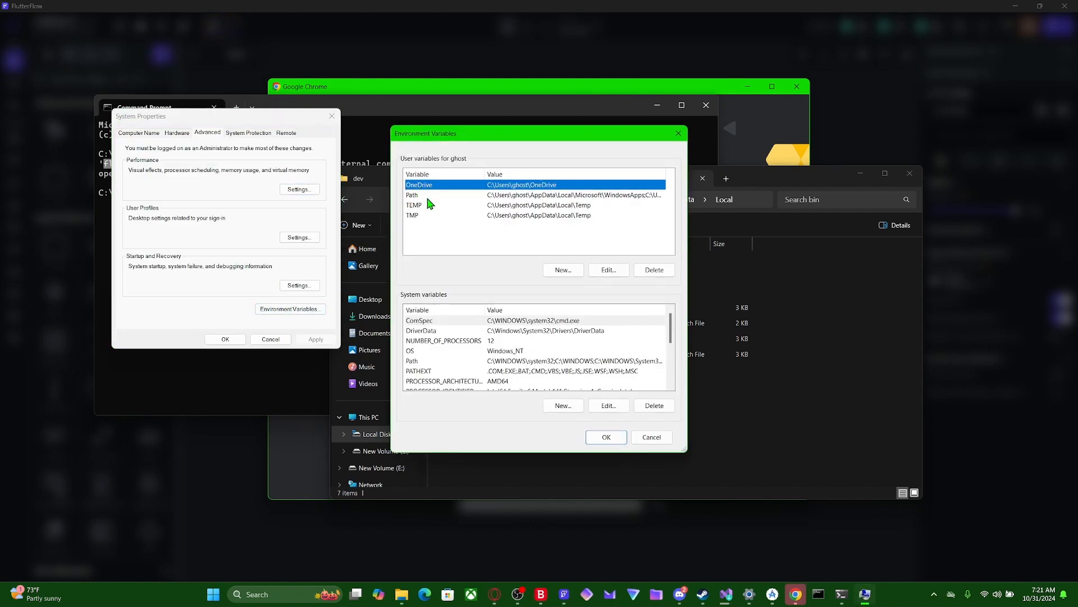
- Add the copied AppData\Roaming\FlutterFlow\flutterflow\flutter\bin address as a new entry in the user Path variable and save the changes
{"action": "left_click", "coordinate": [429, 196]}
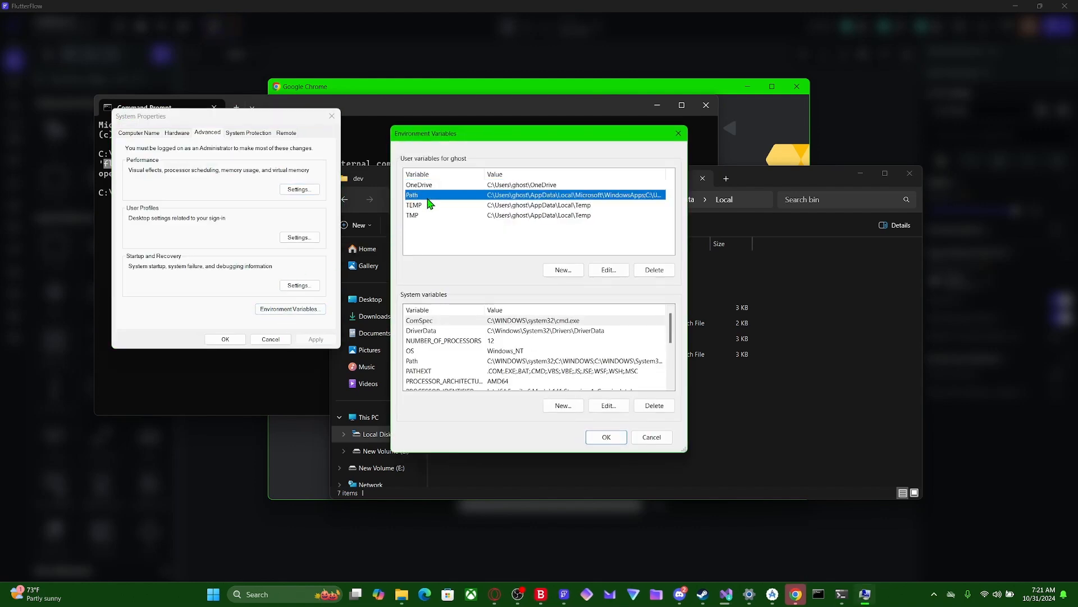
{"action": "left_click", "coordinate": [599, 270]}
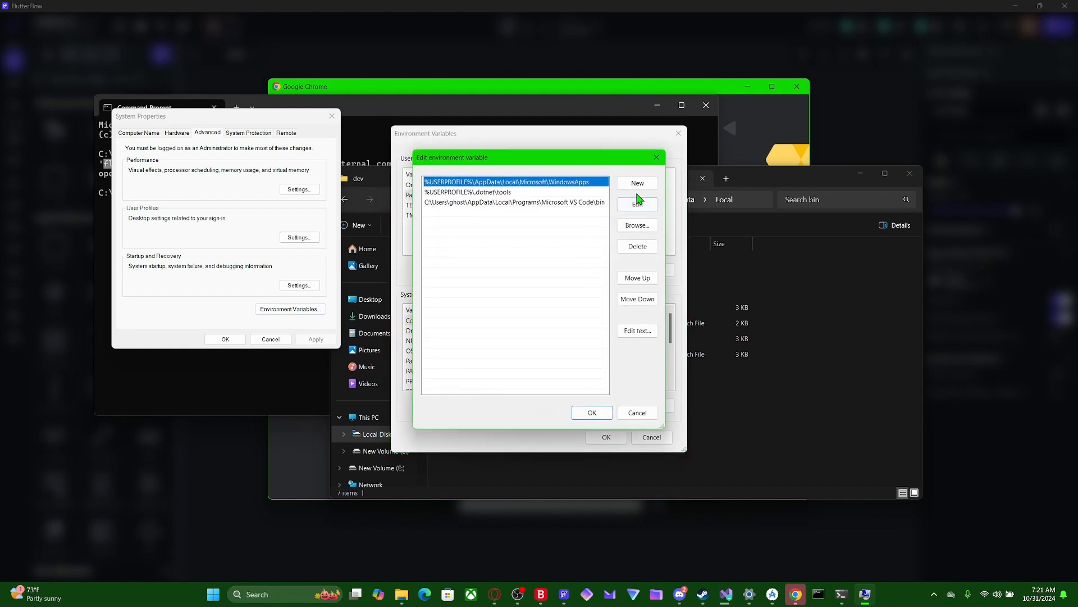
{"action": "left_click", "coordinate": [637, 185]}
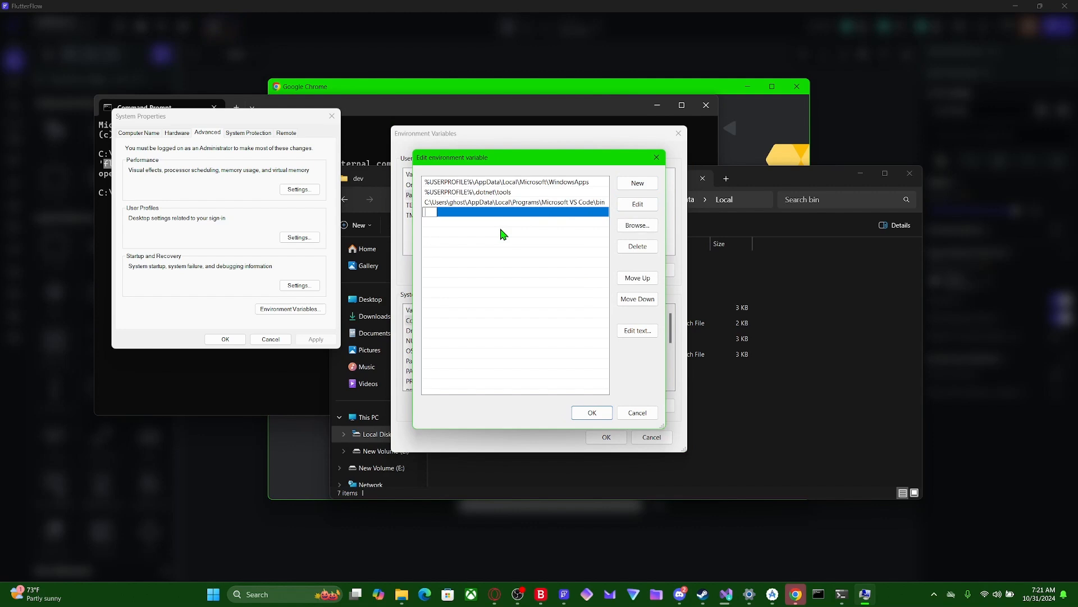
{"action": "key", "text": "ctrl+v"}
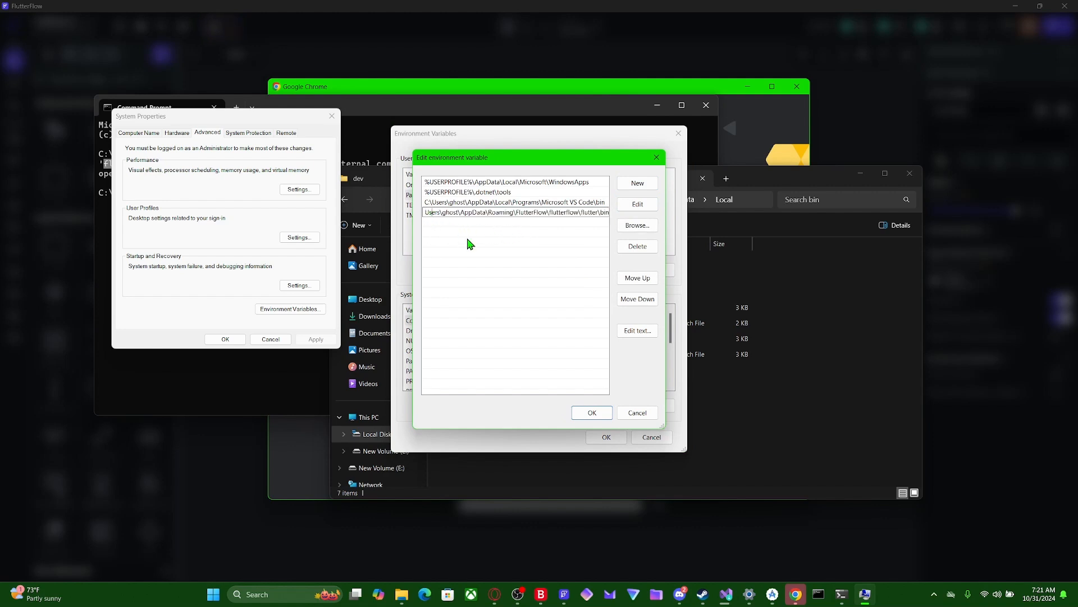
{"action": "key", "text": "Home"}
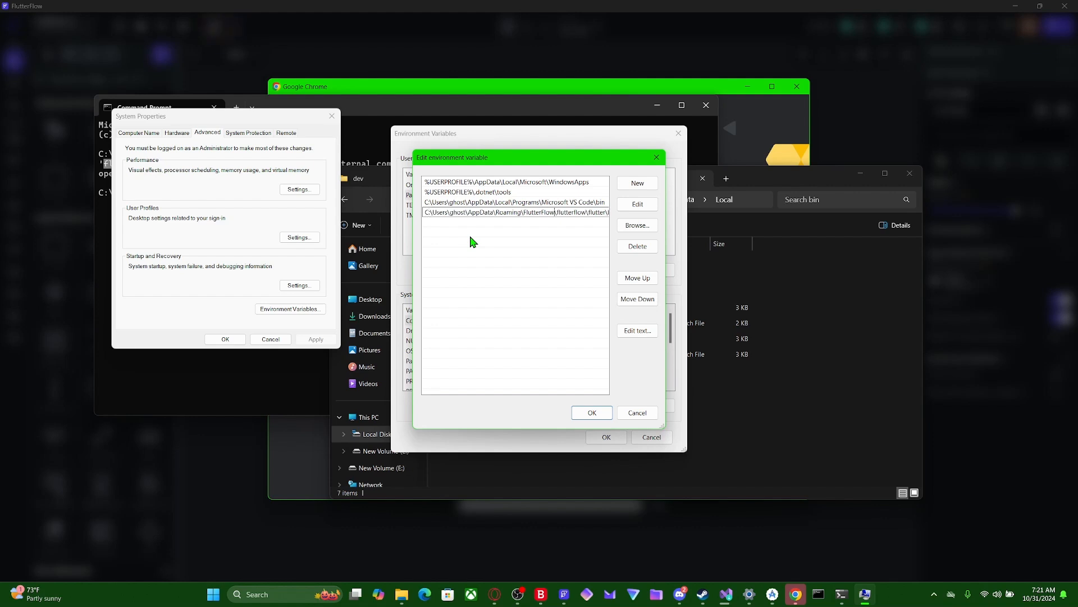
{"action": "key", "text": "End"}
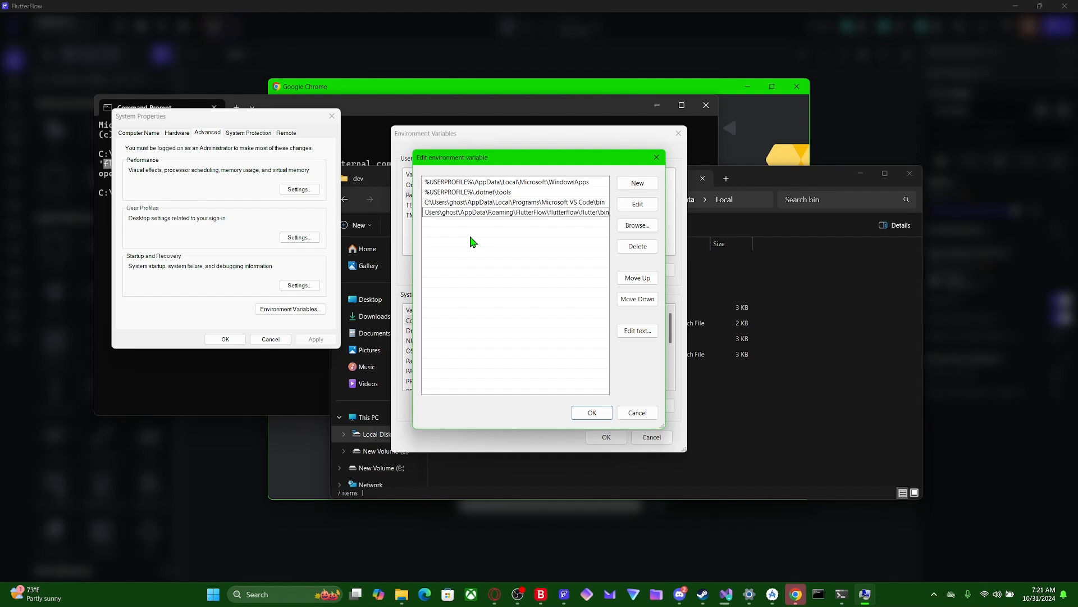
{"action": "left_click", "coordinate": [592, 412]}
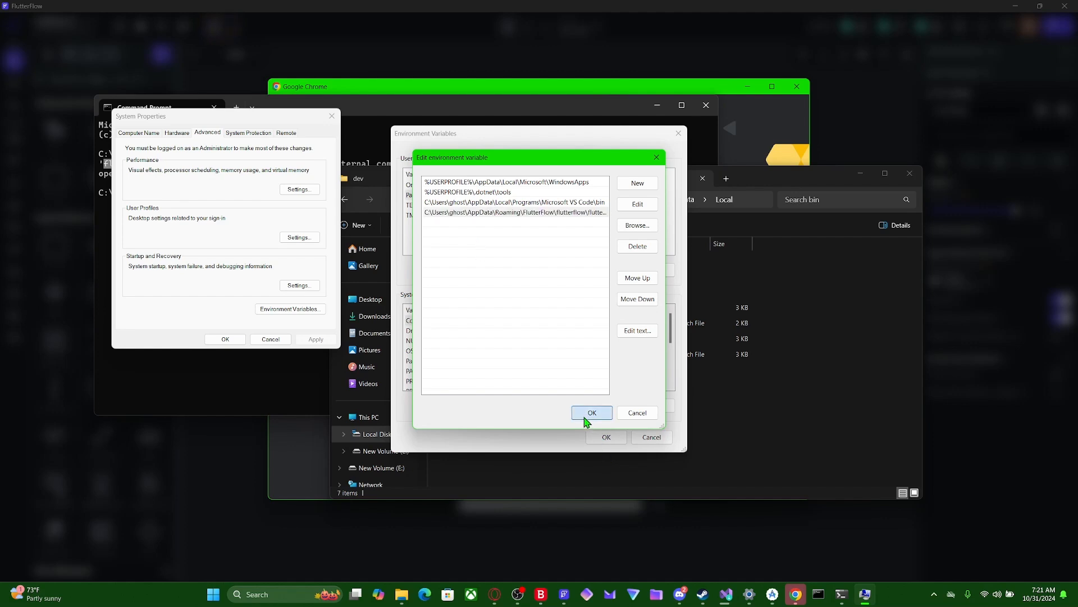
{"action": "left_click", "coordinate": [606, 438]}
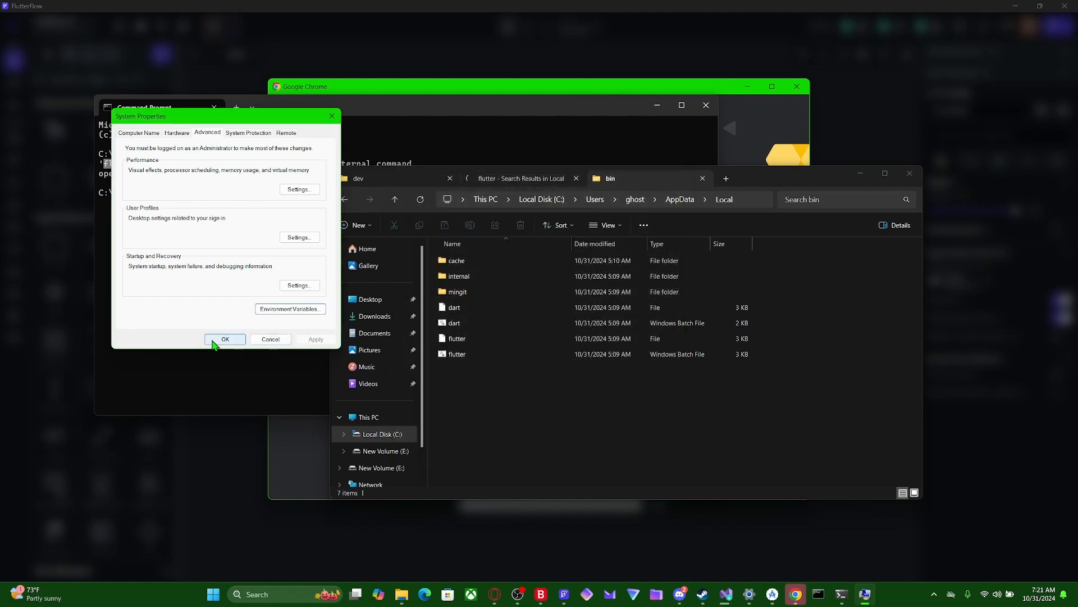
{"action": "left_click", "coordinate": [223, 339]}
- Run flutter doctor -v in a fresh Command Prompt window and review the flagged Visual Studio and Android toolchain entries
{"action": "left_click", "coordinate": [223, 269]}
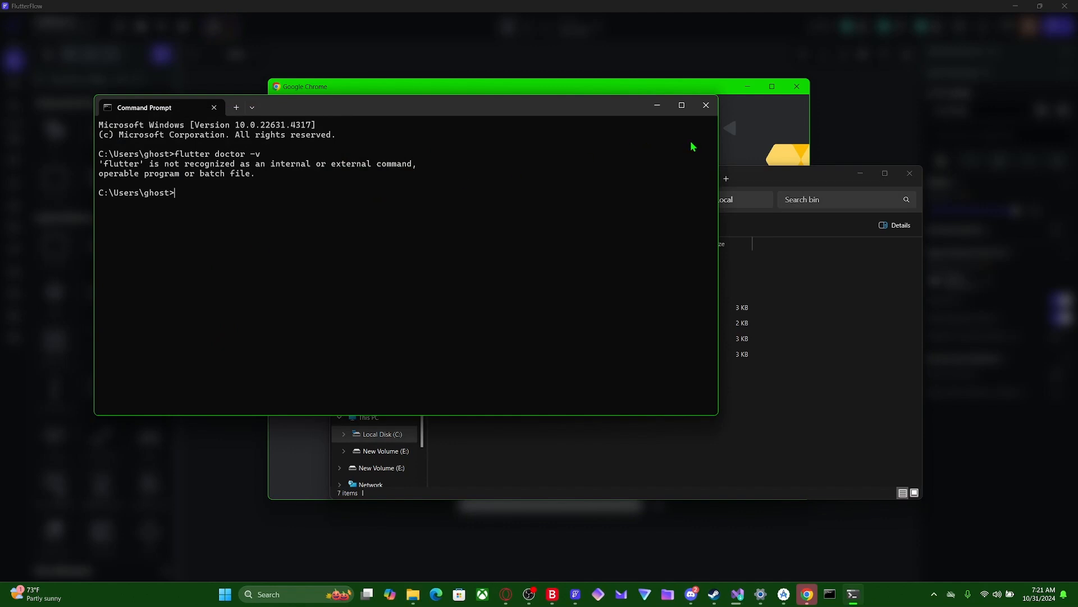
{"action": "left_click", "coordinate": [701, 112]}
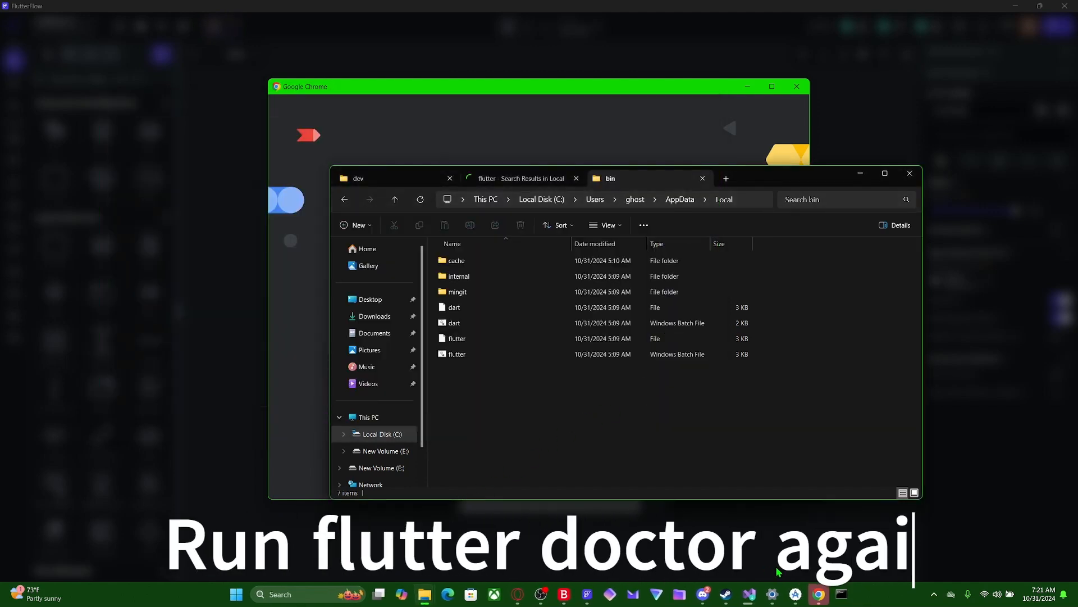
{"action": "left_click", "coordinate": [841, 593]}
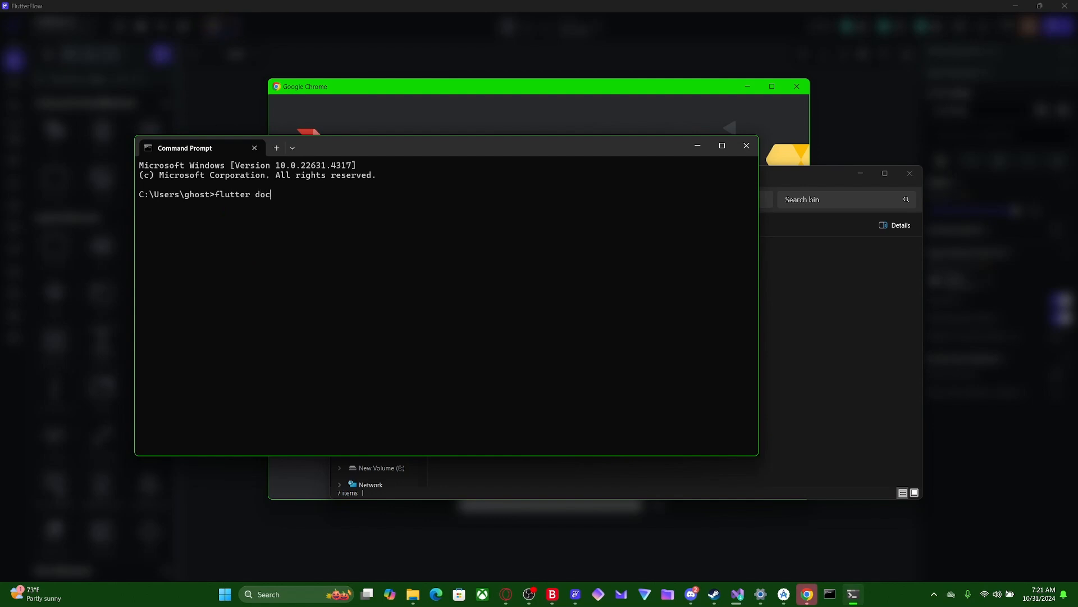
{"action": "type", "text": "v"}
{"action": "key", "text": "Return"}
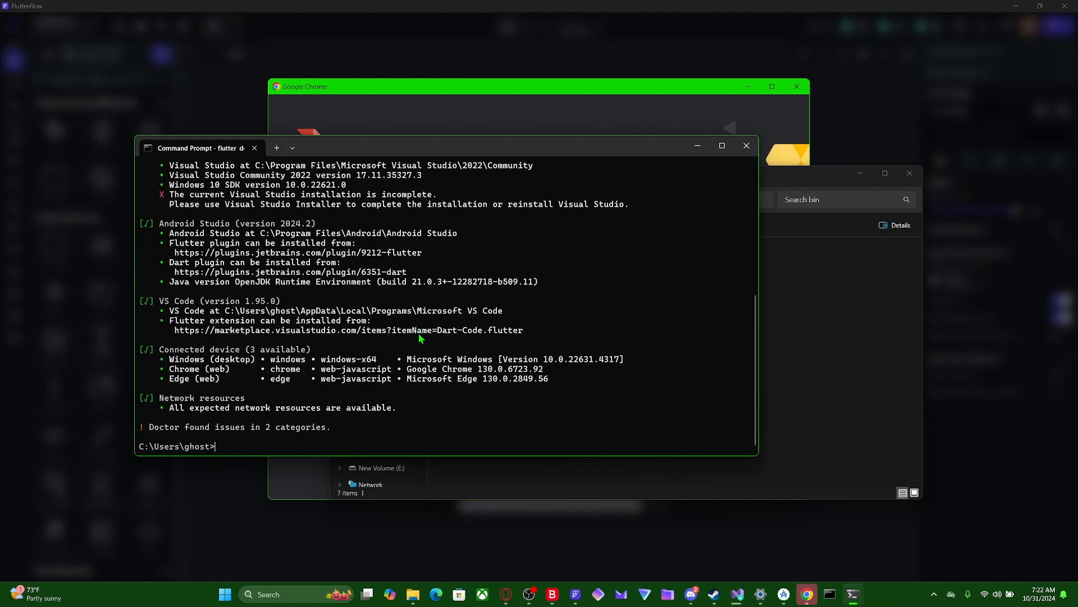
{"action": "scroll", "coordinate": [323, 397], "scroll_direction": "up", "scroll_amount": 3}
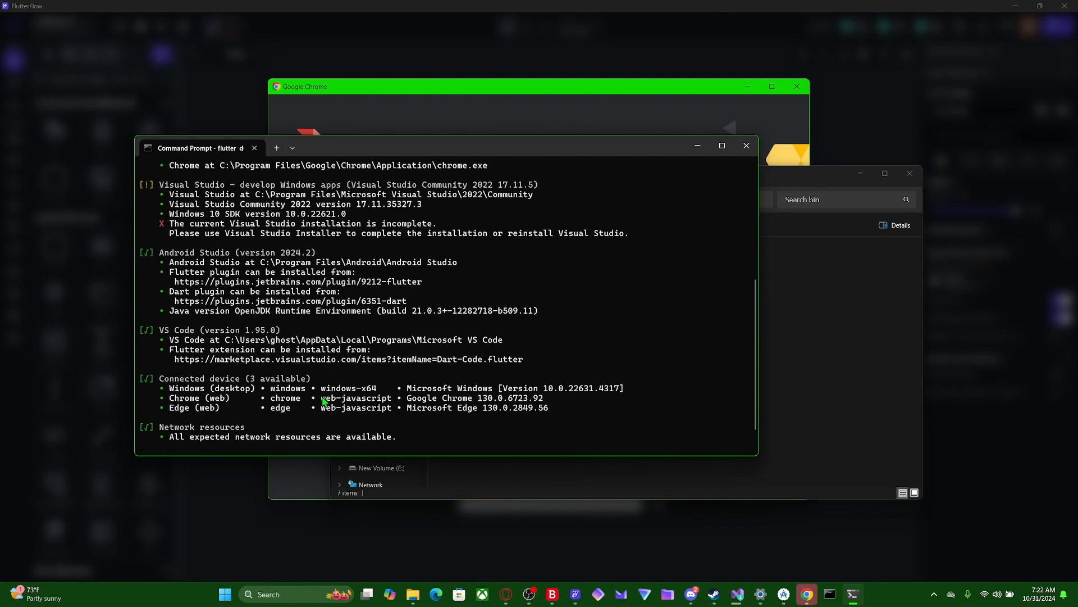
{"action": "scroll", "coordinate": [323, 397], "scroll_direction": "up", "scroll_amount": 2}
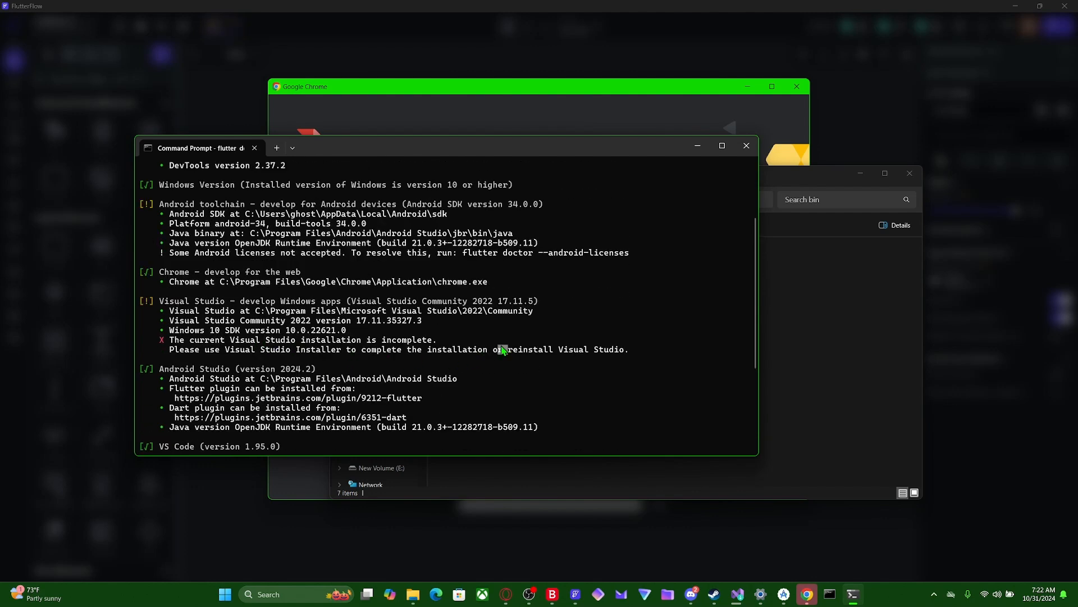
{"action": "left_click_drag", "start_coordinate": [507, 349], "coordinate": [164, 340]}
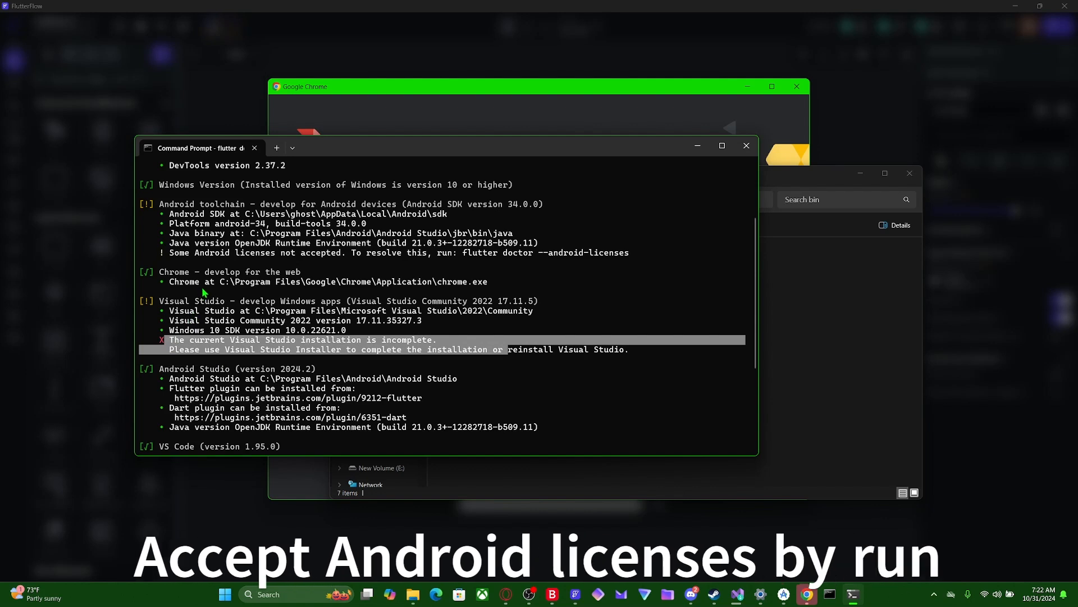
{"action": "left_click_drag", "start_coordinate": [173, 253], "coordinate": [493, 254]}
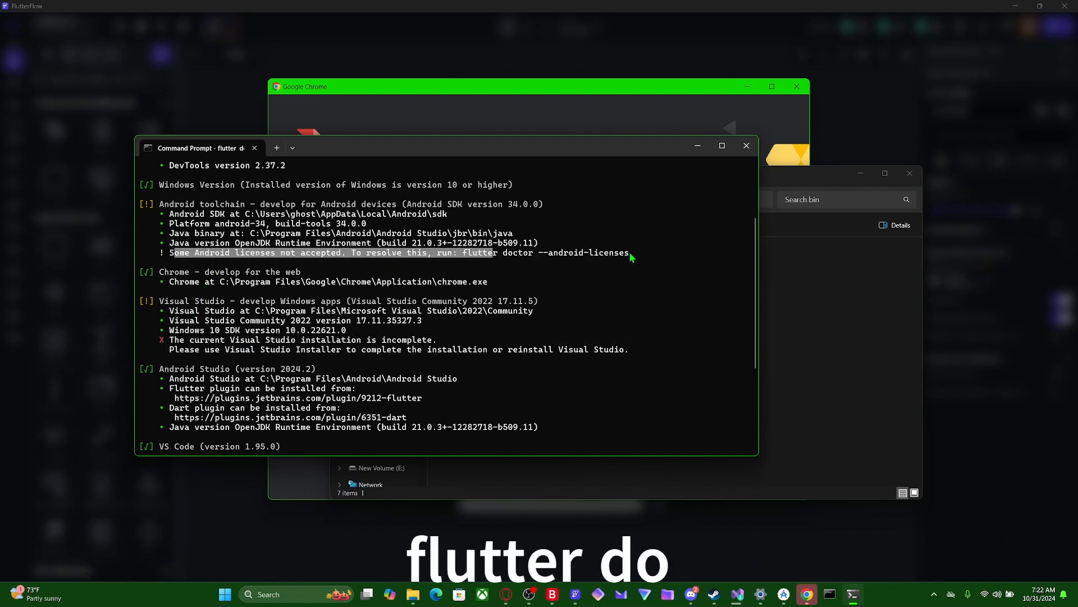
- Copy the suggested command from the Android toolchain entry and run it as flutter doctor --android-licenses
{"action": "left_click_drag", "start_coordinate": [630, 253], "coordinate": [465, 255]}
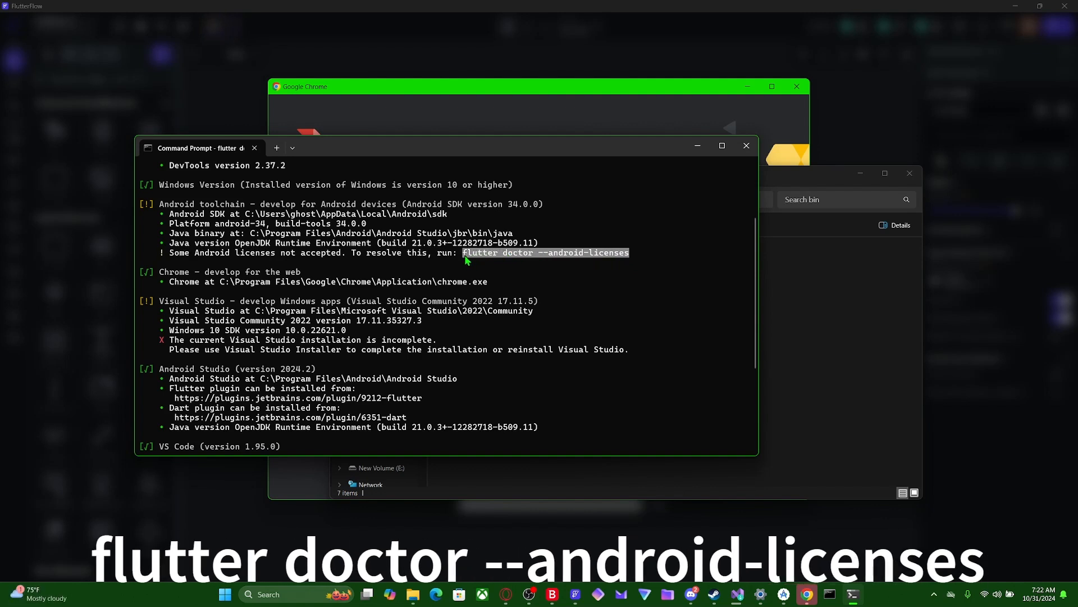
{"action": "key", "text": "ctrl+c"}
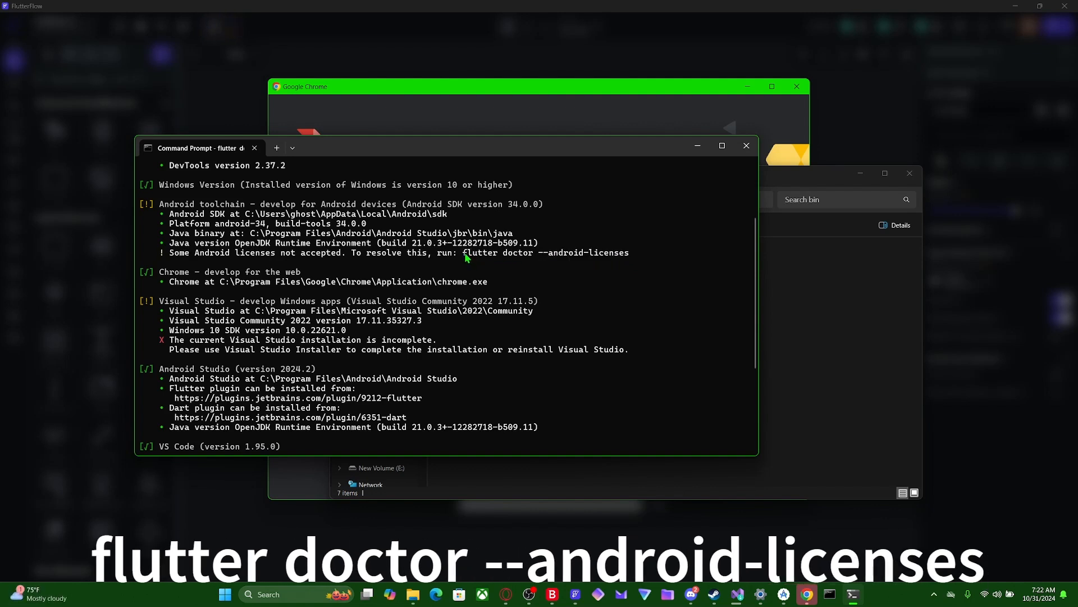
{"action": "left_click_drag", "start_coordinate": [462, 254], "coordinate": [630, 259]}
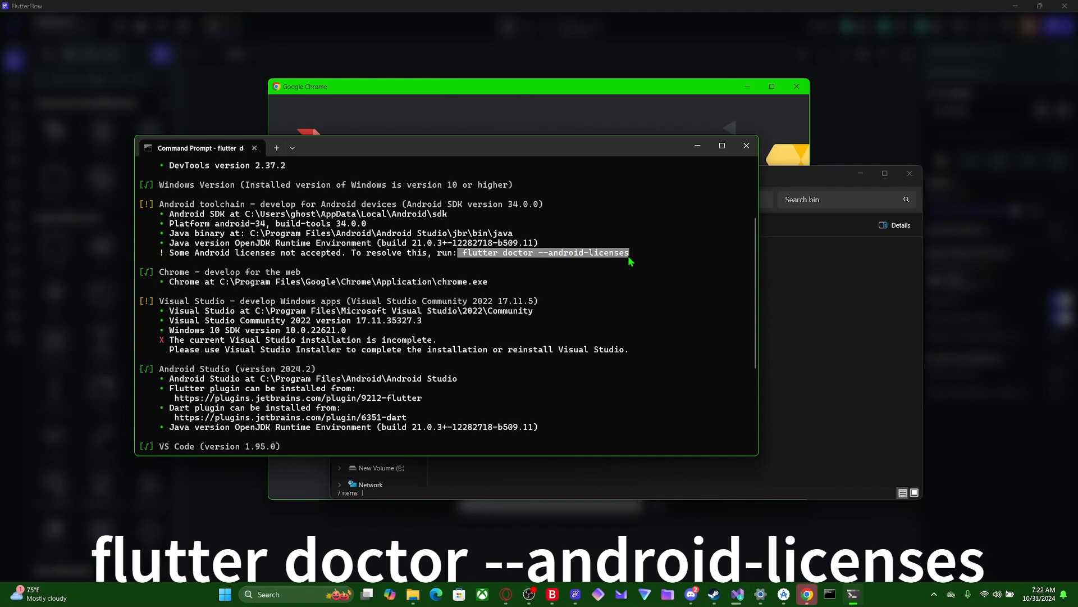
{"action": "key", "text": "ctrl+c"}
{"action": "scroll", "coordinate": [448, 351], "scroll_direction": "down", "scroll_amount": 5}
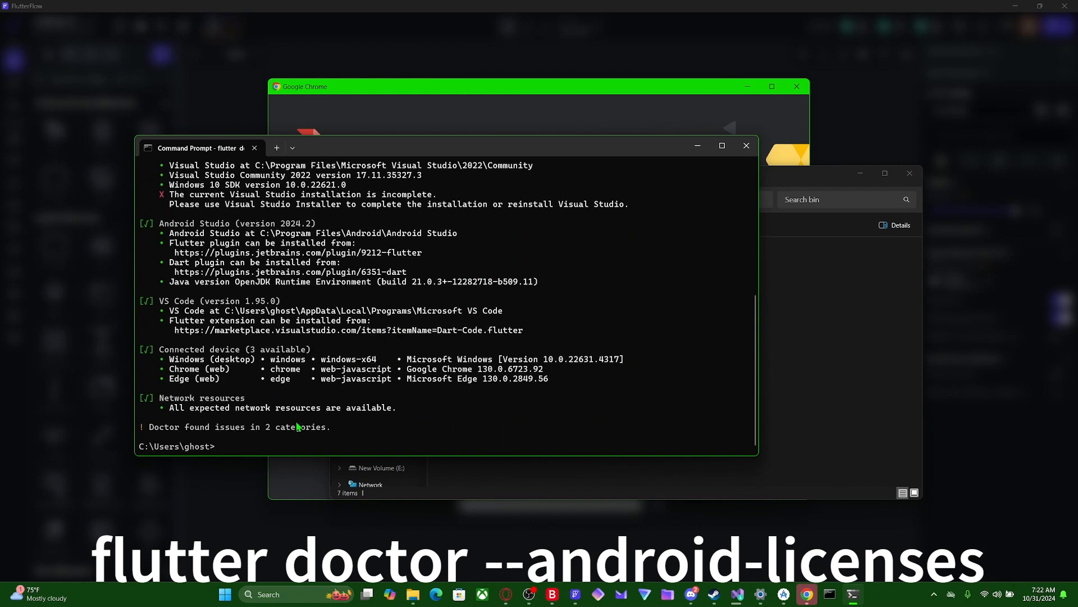
{"action": "key", "text": "ctrl+v"}
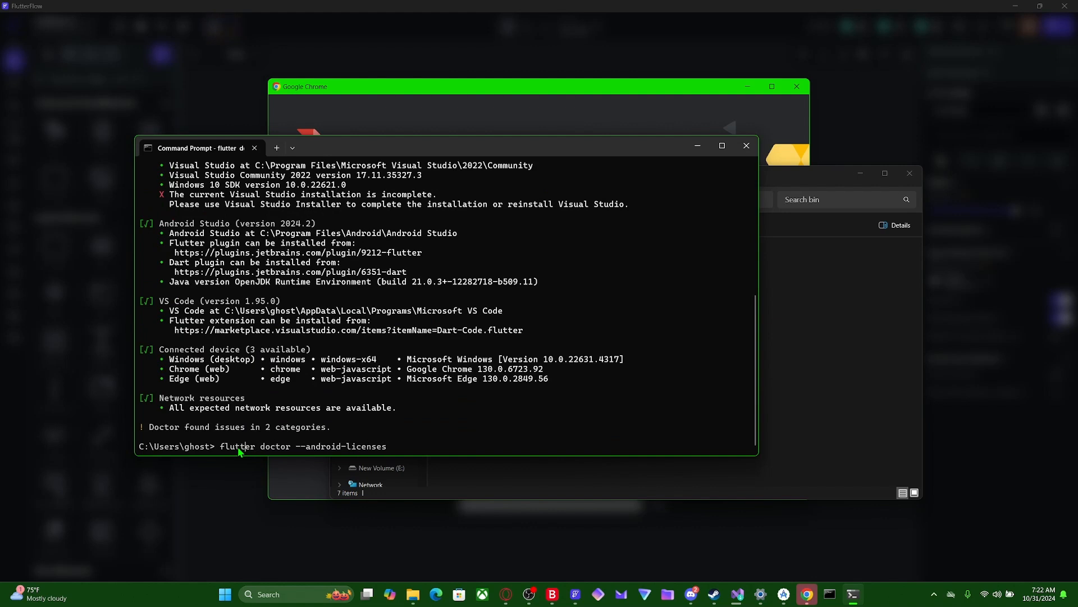
{"action": "key", "text": "BackSpace"}
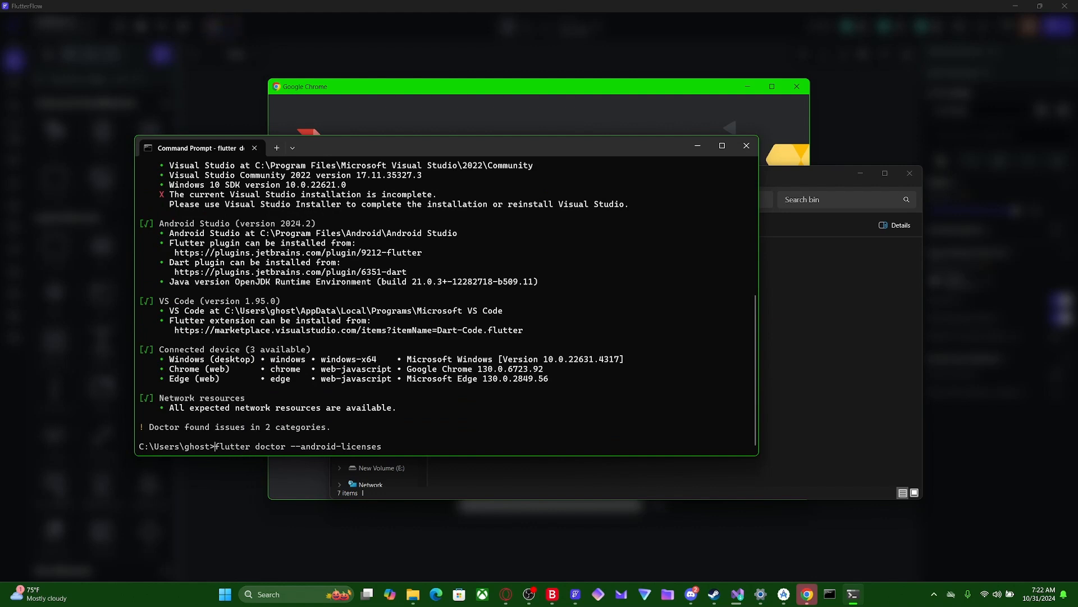
{"action": "key", "text": "Return"}
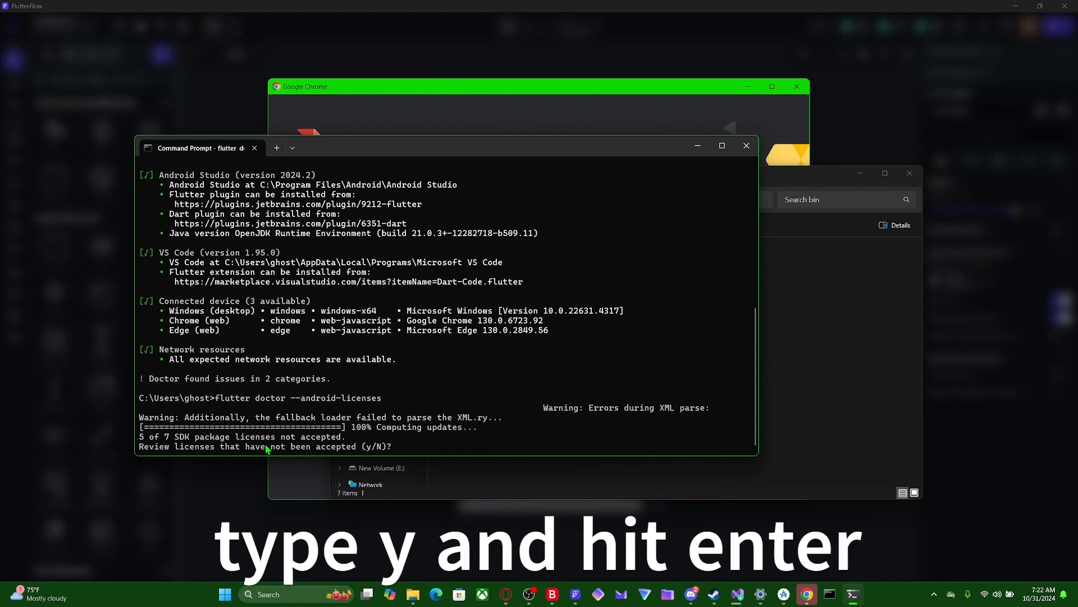
- Answer y to the license review and accept each outstanding Android SDK package license with y
{"action": "type", "text": "y"}
{"action": "key", "text": "Return"}
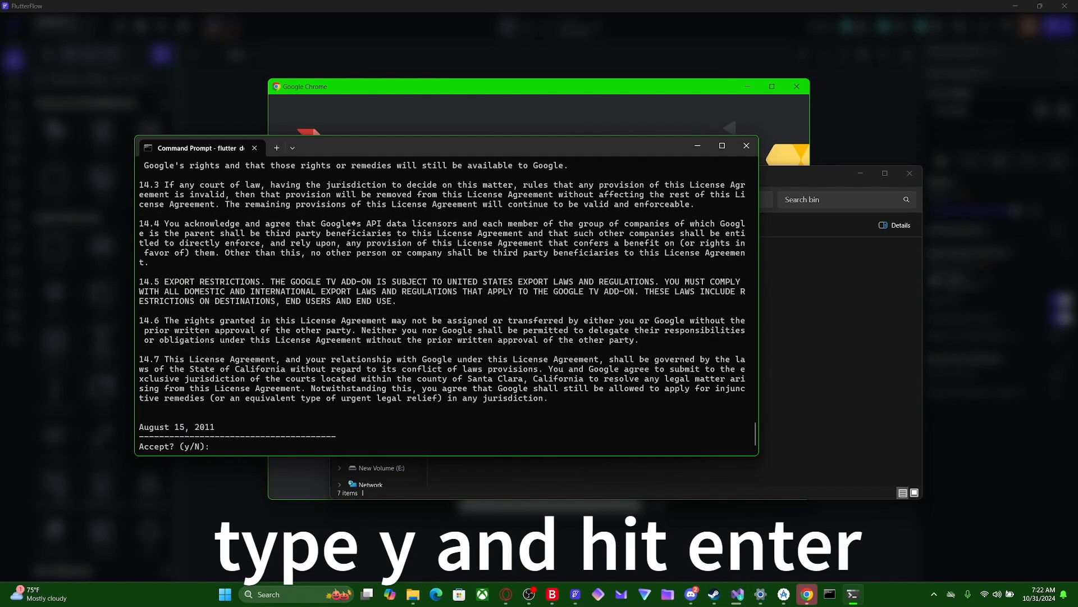
{"action": "type", "text": "y"}
{"action": "key", "text": "Return"}
{"action": "type", "text": "y"}
{"action": "key", "text": "Return"}
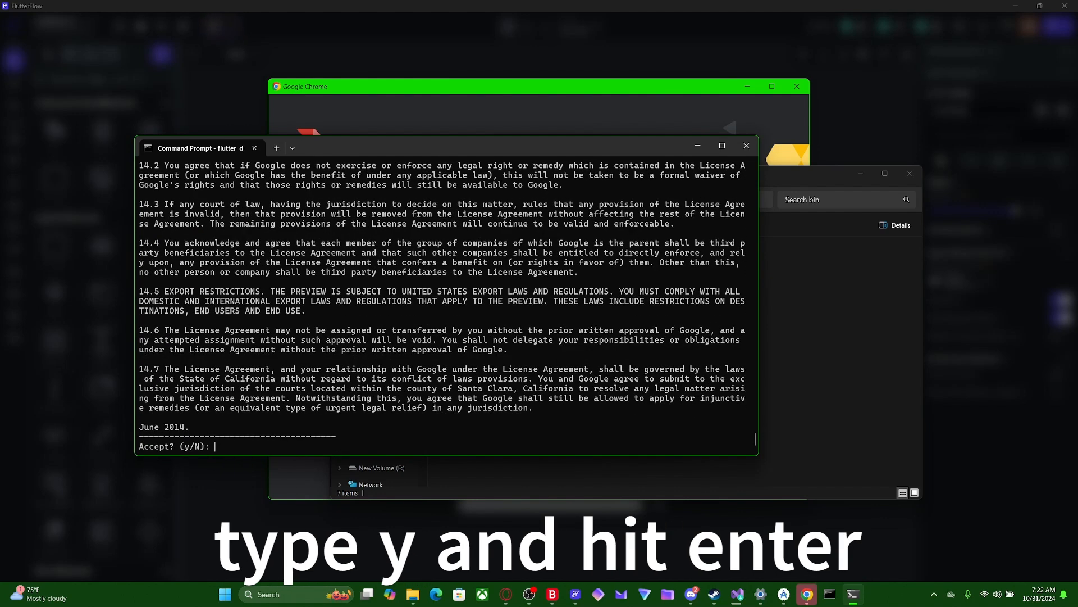
{"action": "type", "text": "y"}
{"action": "key", "text": "Return"}
{"action": "type", "text": "y"}
{"action": "key", "text": "Return"}
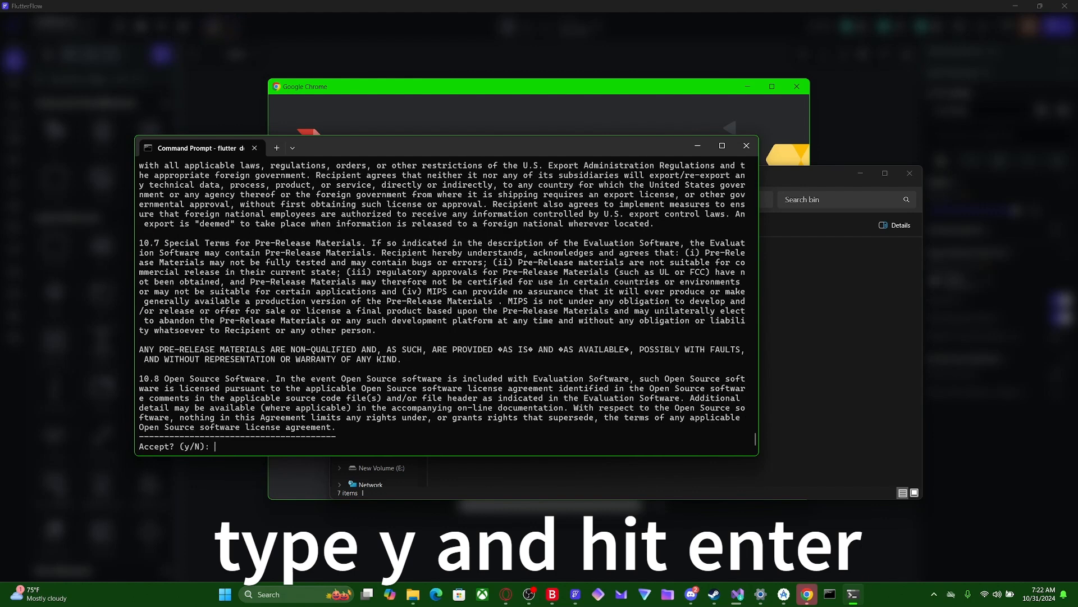
{"action": "type", "text": "y"}
{"action": "key", "text": "Return"}
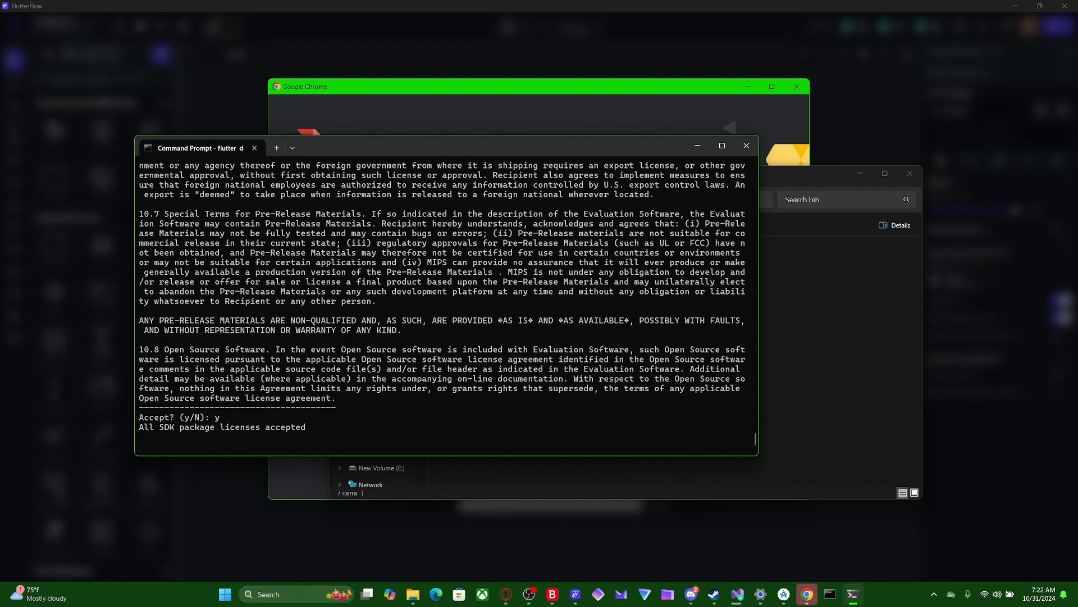
- Rerun flutter doctor -v to recheck the setup with the Android licenses accepted
{"action": "type", "text": "flutter doctor -v"}
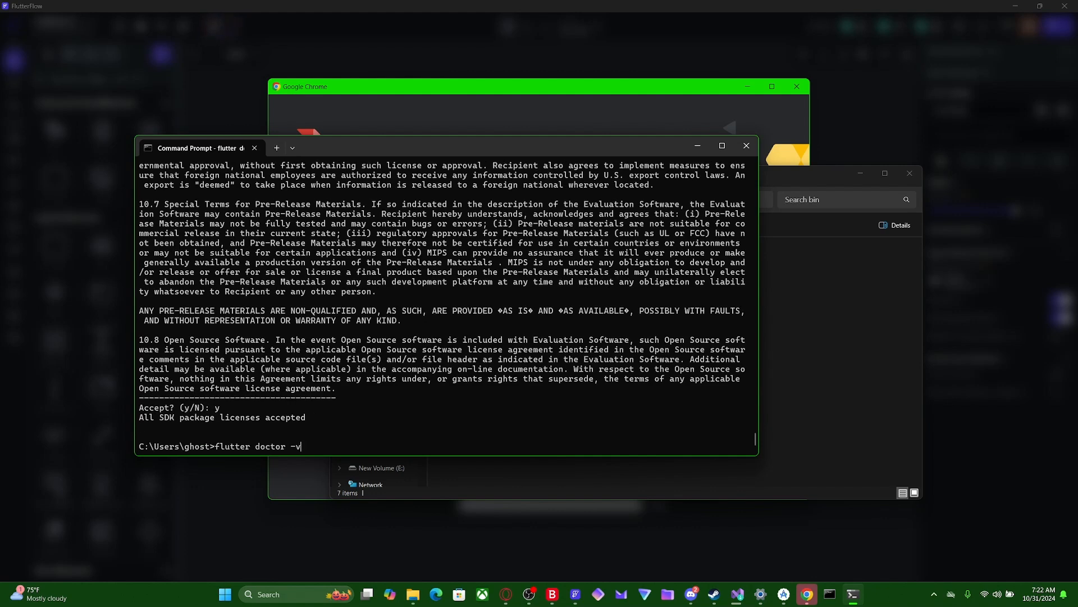
{"action": "key", "text": "Return"}
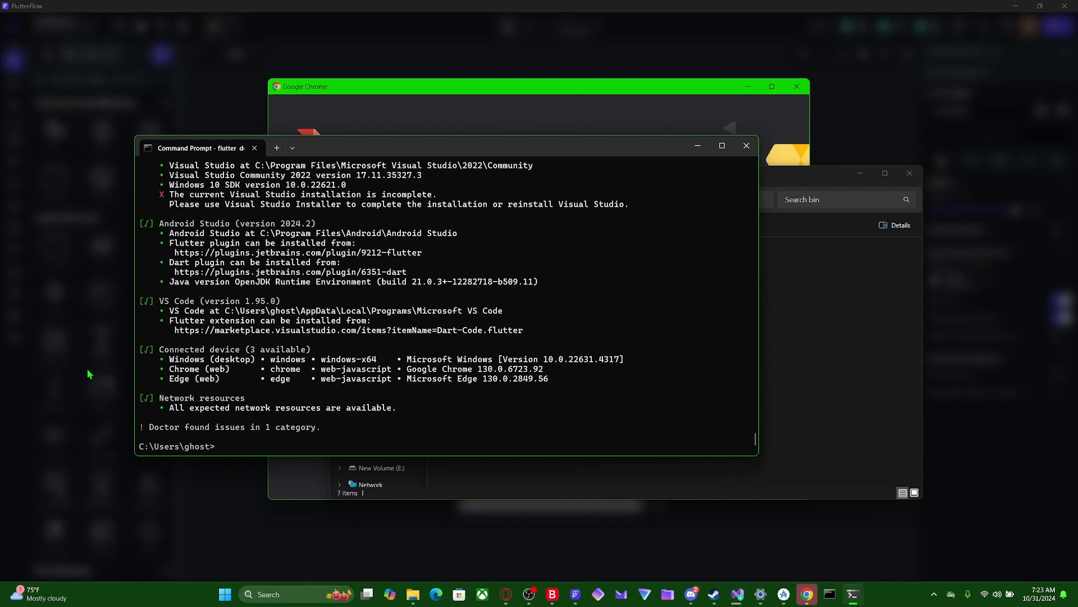
- Review the flagged Visual Studio entry in the flutter doctor output in Command Prompt
{"action": "scroll", "coordinate": [269, 355], "scroll_direction": "up", "scroll_amount": 1}
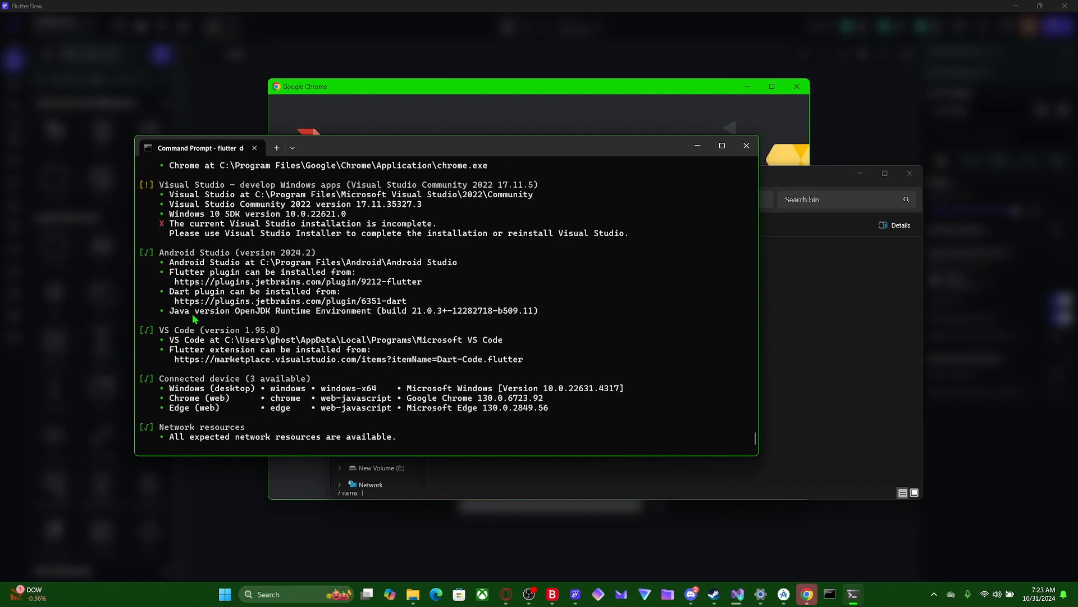
{"action": "left_click_drag", "start_coordinate": [194, 312], "coordinate": [335, 302]}
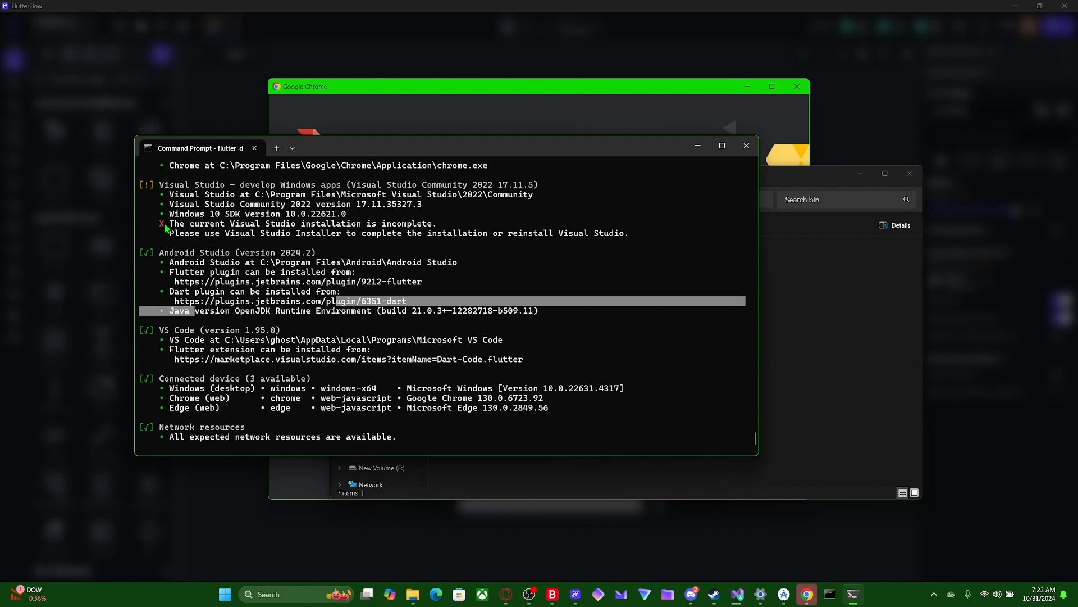
{"action": "left_click_drag", "start_coordinate": [167, 224], "coordinate": [436, 233]}
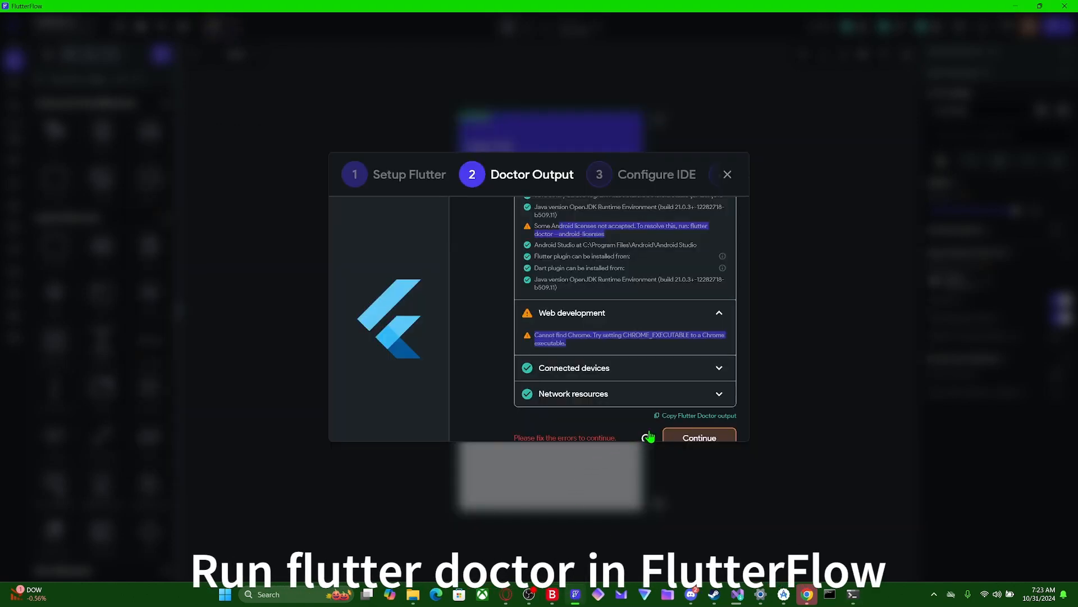
- Rerun the Doctor check in FlutterFlow, inspect the Windows development details and switch to Visual Studio
{"action": "left_click", "coordinate": [646, 437]}
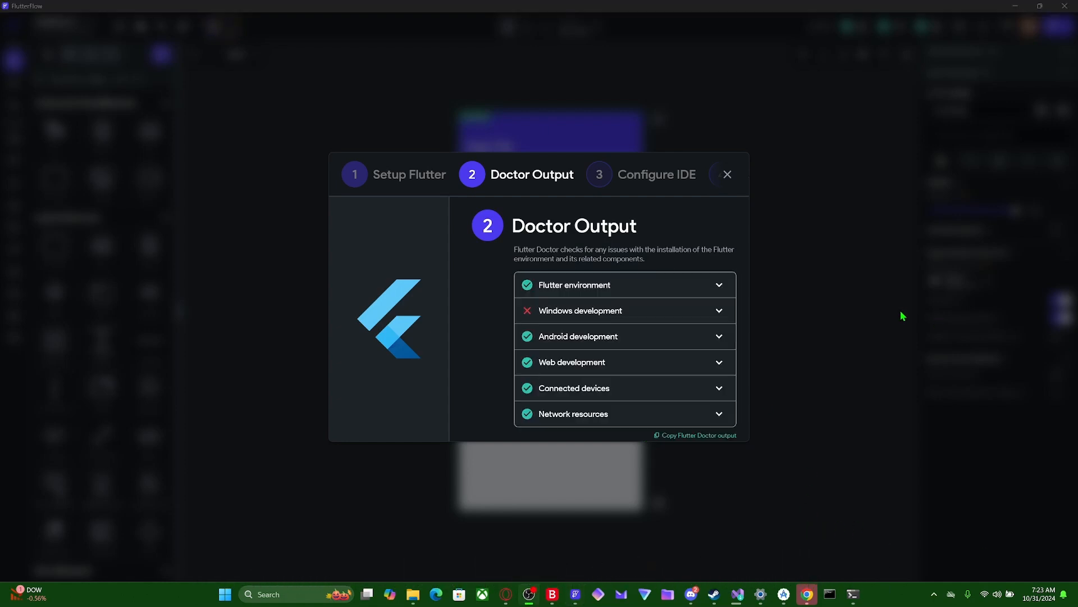
{"action": "left_click", "coordinate": [716, 310]}
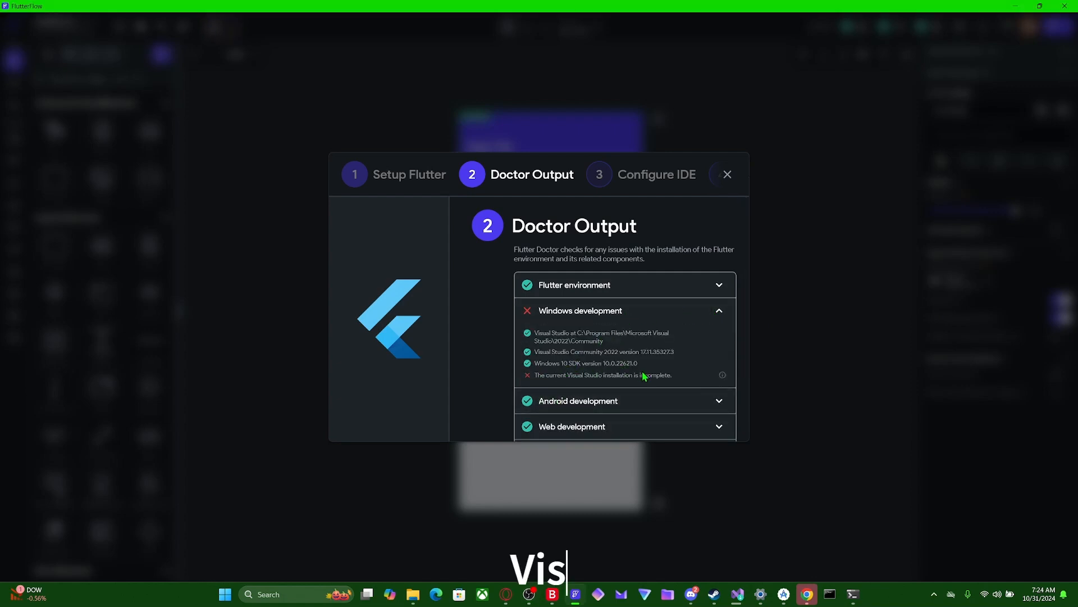
{"action": "left_click_drag", "start_coordinate": [677, 375], "coordinate": [532, 385]}
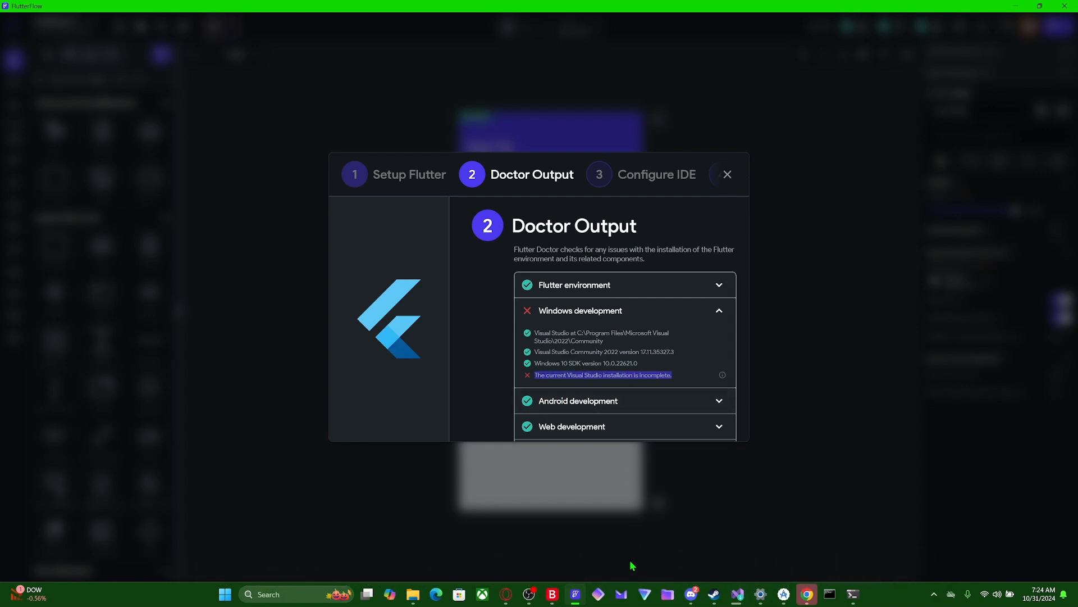
{"action": "left_click", "coordinate": [735, 593]}
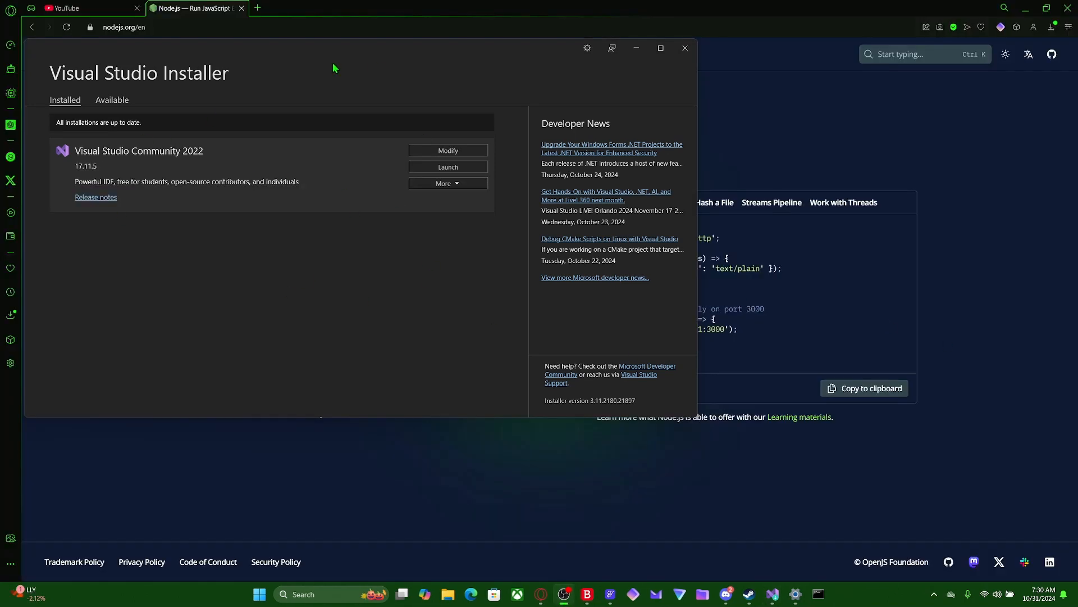
- Return to FlutterFlow, rerun the Doctor check and continue to the Configure IDE stage
{"action": "left_click", "coordinate": [610, 594]}
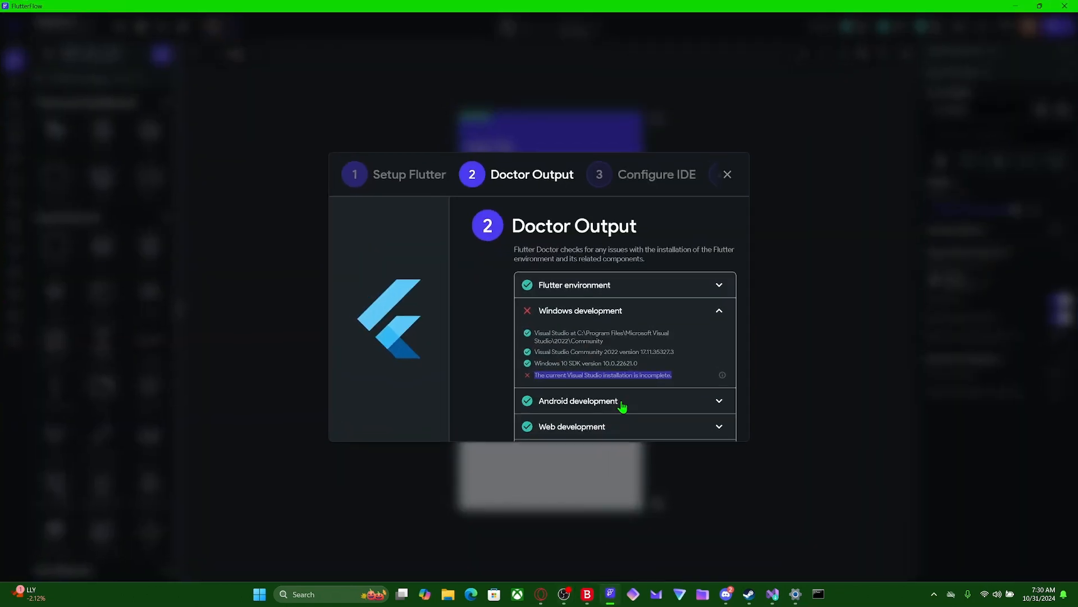
{"action": "scroll", "coordinate": [623, 405], "scroll_direction": "down", "scroll_amount": 5}
{"action": "left_click", "coordinate": [646, 408]}
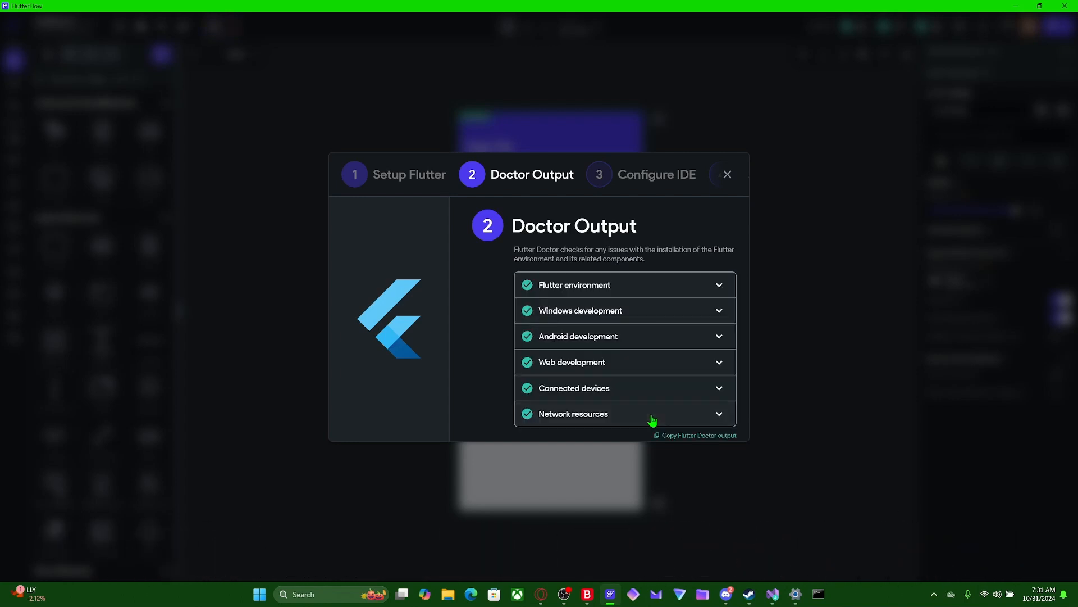
{"action": "scroll", "coordinate": [652, 420], "scroll_direction": "down", "scroll_amount": 2}
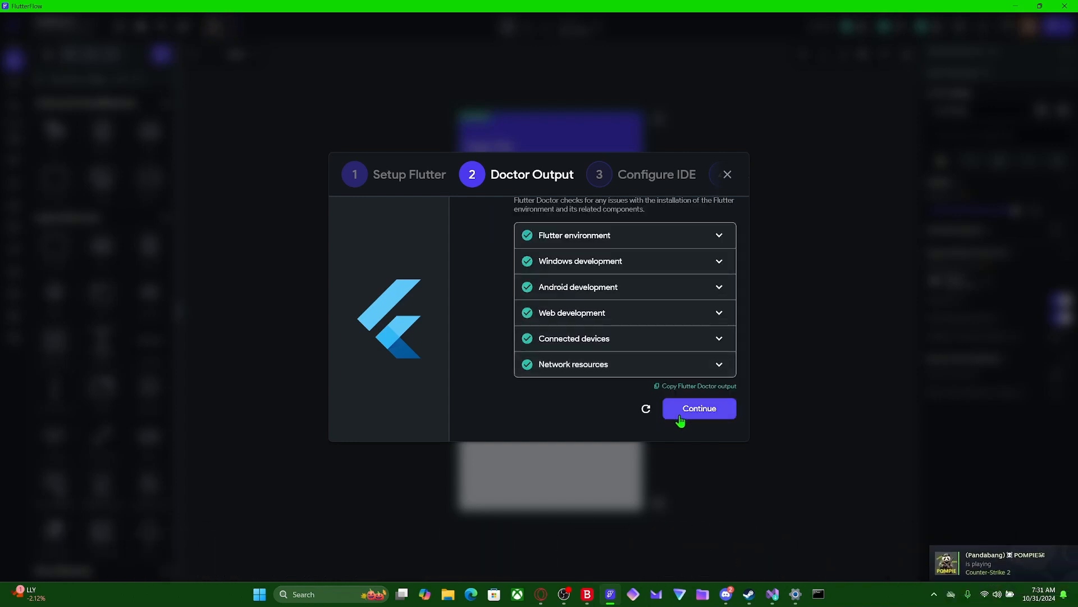
{"action": "left_click", "coordinate": [682, 416]}
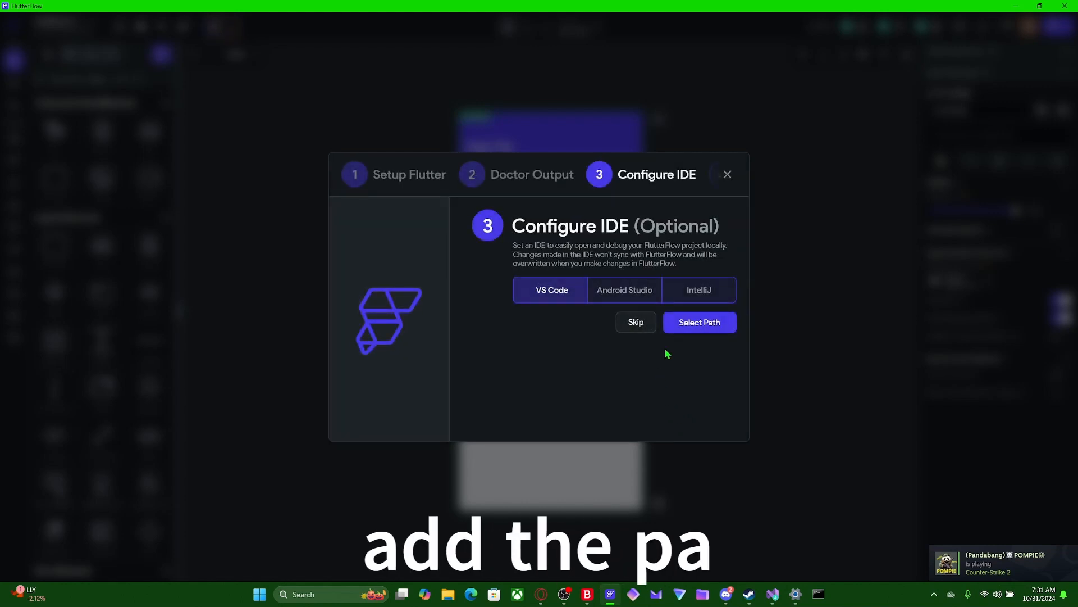
- Start selecting the VS Code path and bring up the Windows Environment Variables settings to look up its location
{"action": "left_click", "coordinate": [680, 331]}
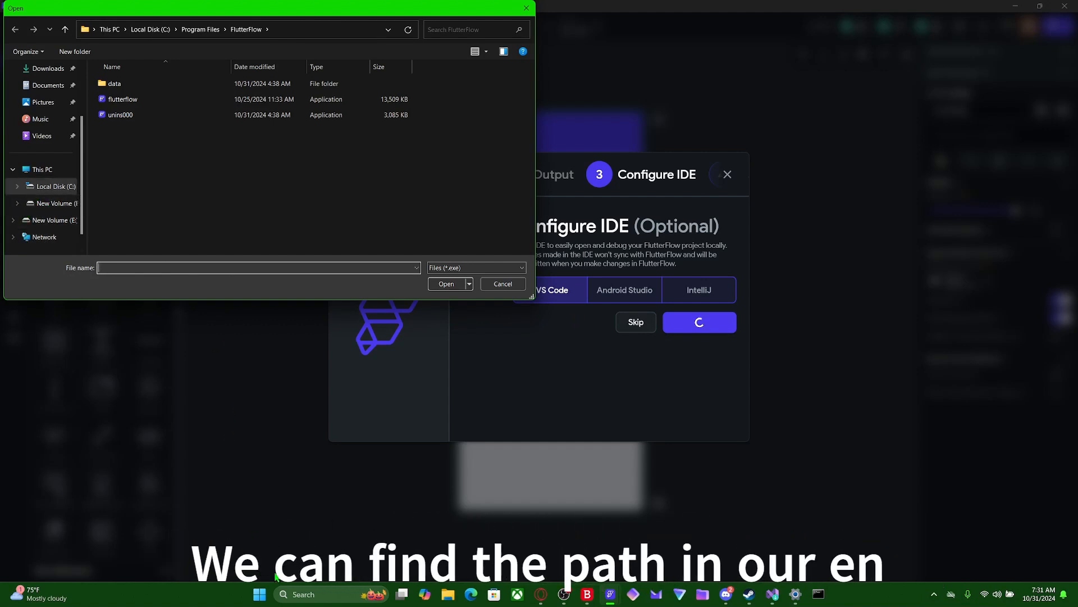
{"action": "left_click", "coordinate": [323, 594]}
{"action": "type", "text": "env"}
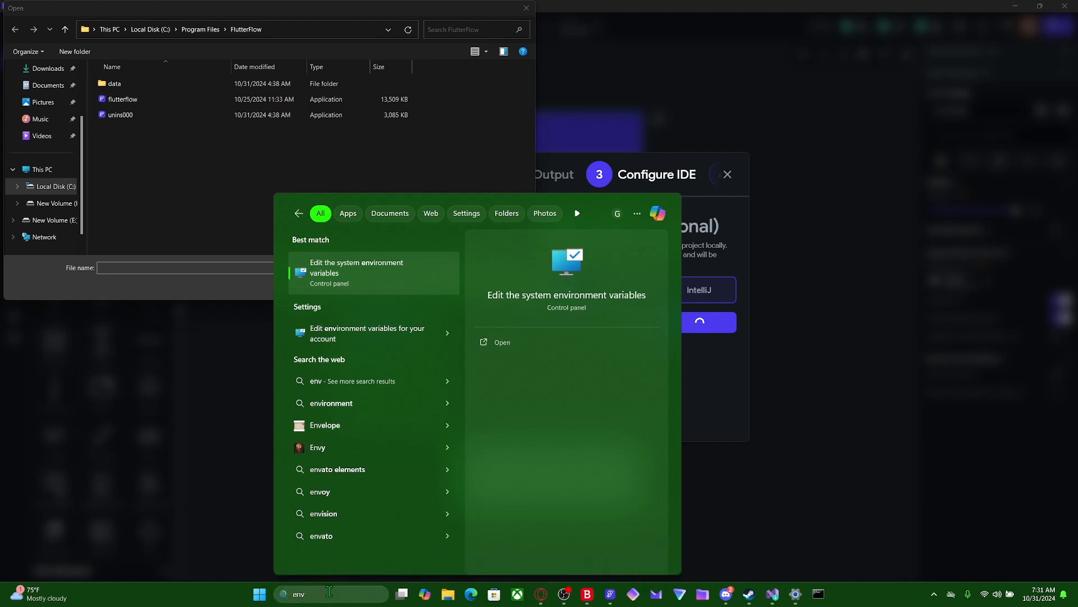
{"action": "key", "text": "Return"}
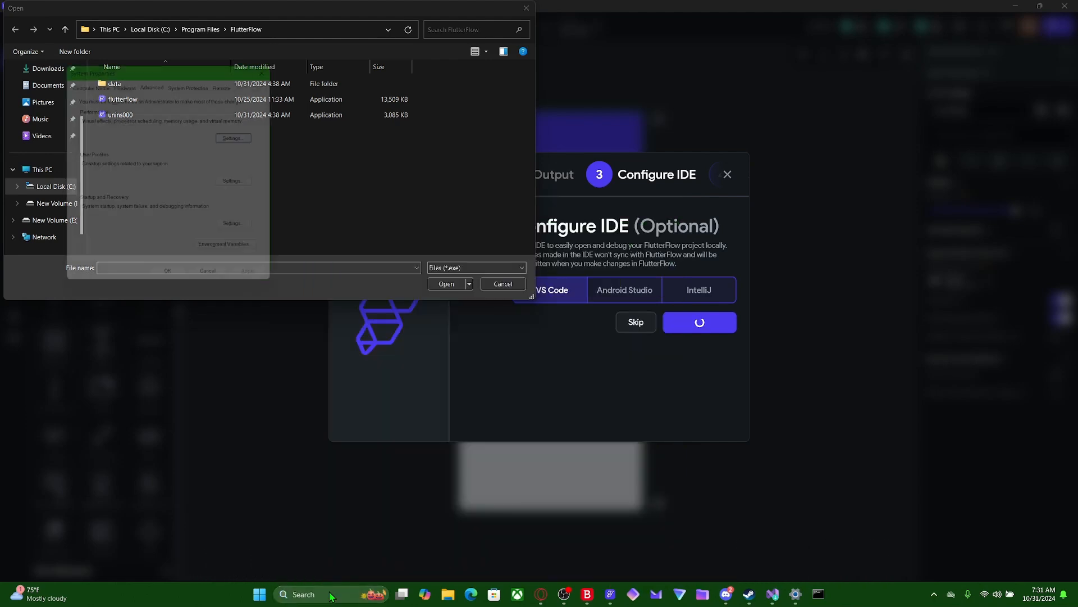
{"action": "left_click", "coordinate": [216, 256]}
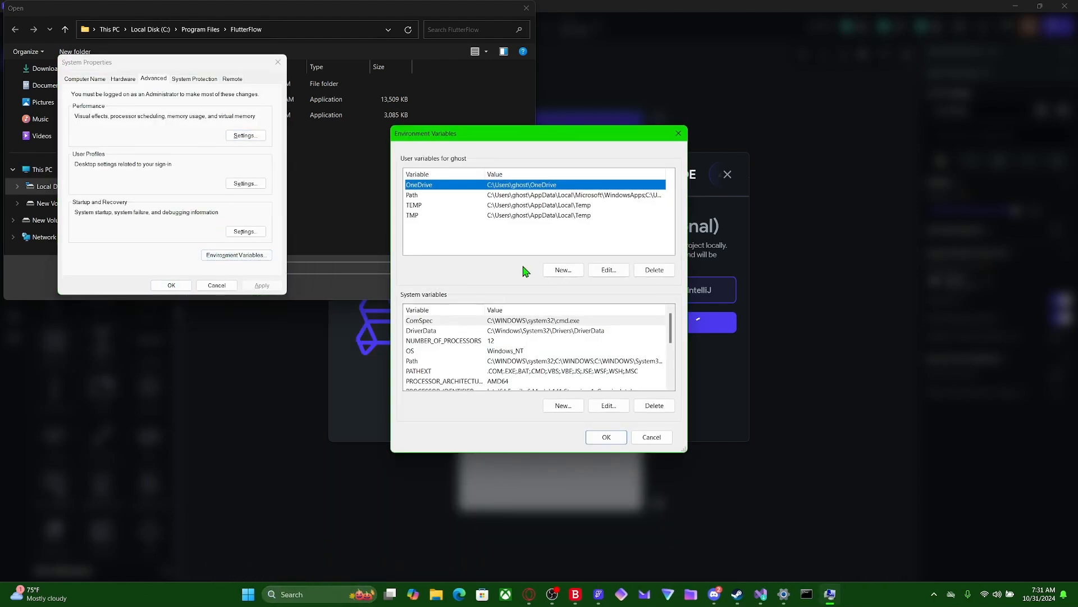
- Open the user Path variable for editing and copy its Microsoft VS Code\bin entry
{"action": "left_click", "coordinate": [437, 195]}
{"action": "left_click", "coordinate": [610, 272]}
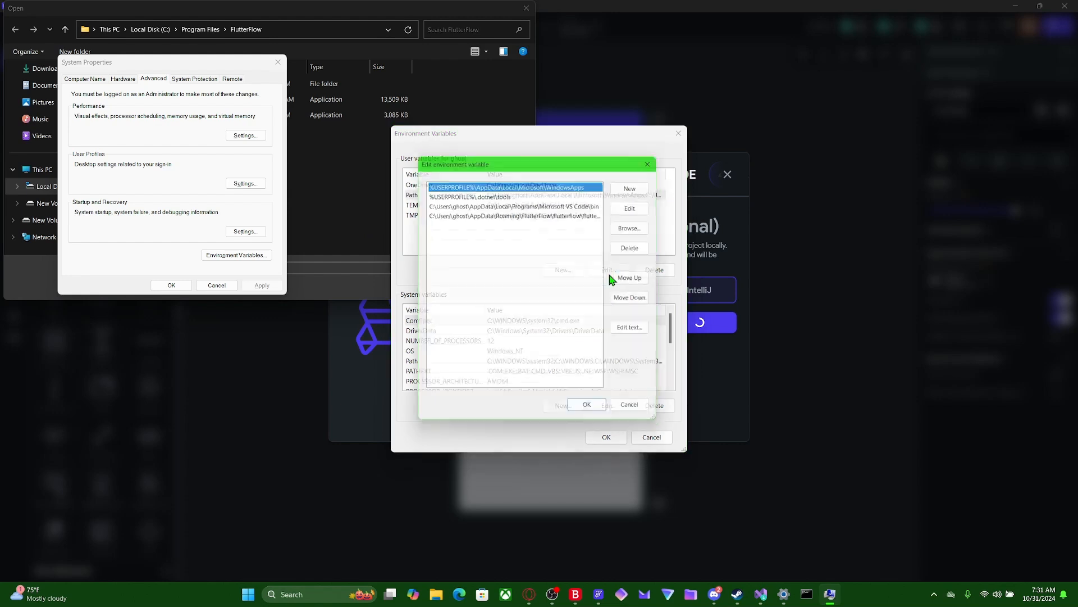
{"action": "left_click", "coordinate": [548, 202]}
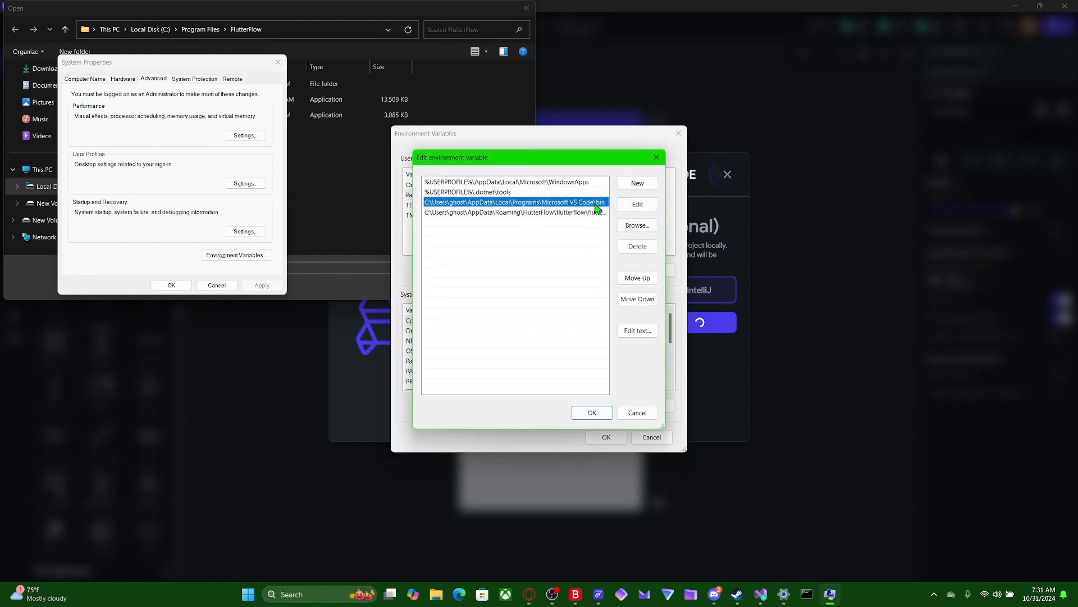
{"action": "double_click", "coordinate": [601, 202]}
{"action": "key", "text": "ctrl+c"}
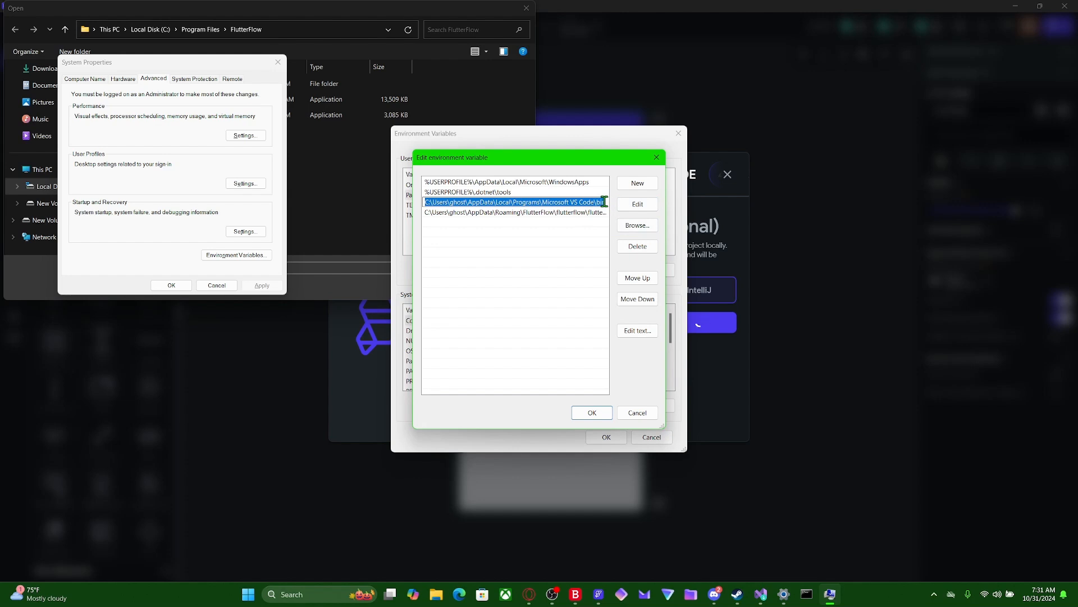
- Go back to FlutterFlow's file picker and navigate to the copied Microsoft VS Code\bin path
{"action": "left_click", "coordinate": [358, 197]}
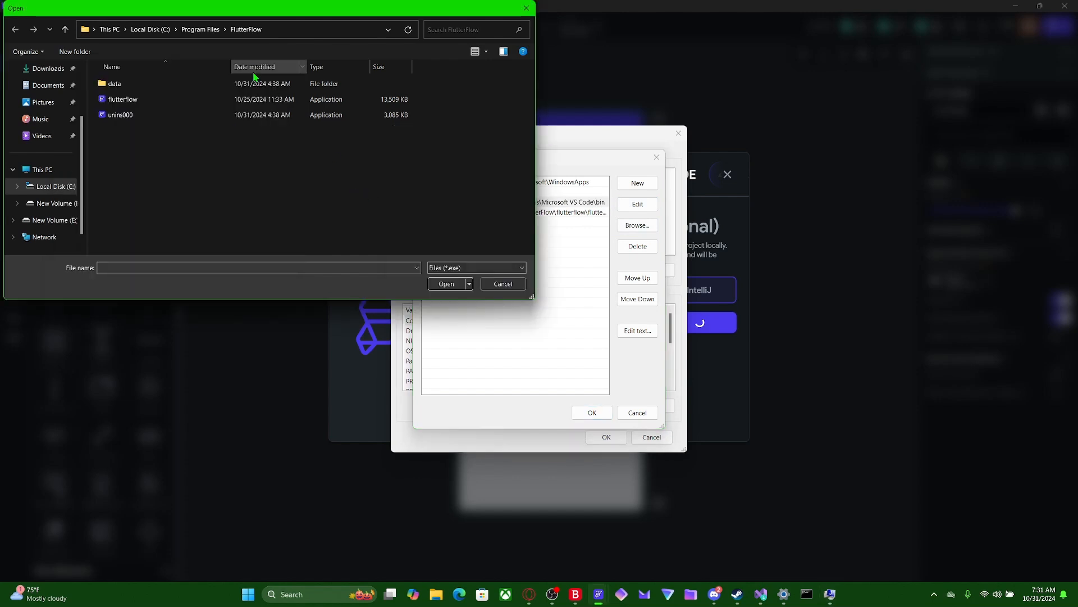
{"action": "left_click", "coordinate": [108, 30]}
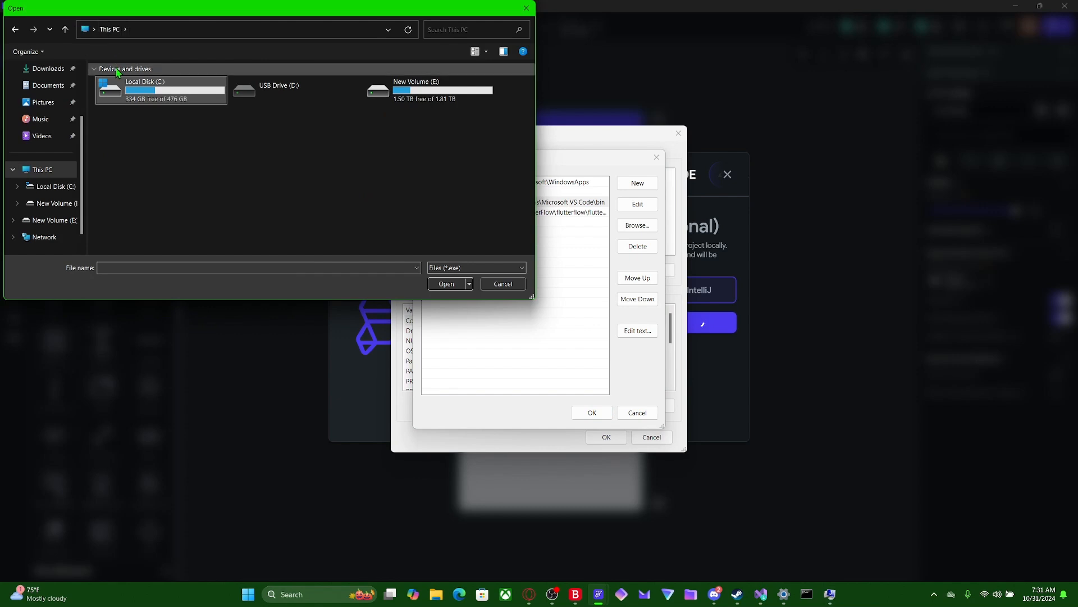
{"action": "left_click", "coordinate": [140, 29]}
{"action": "key", "text": "ctrl+v"}
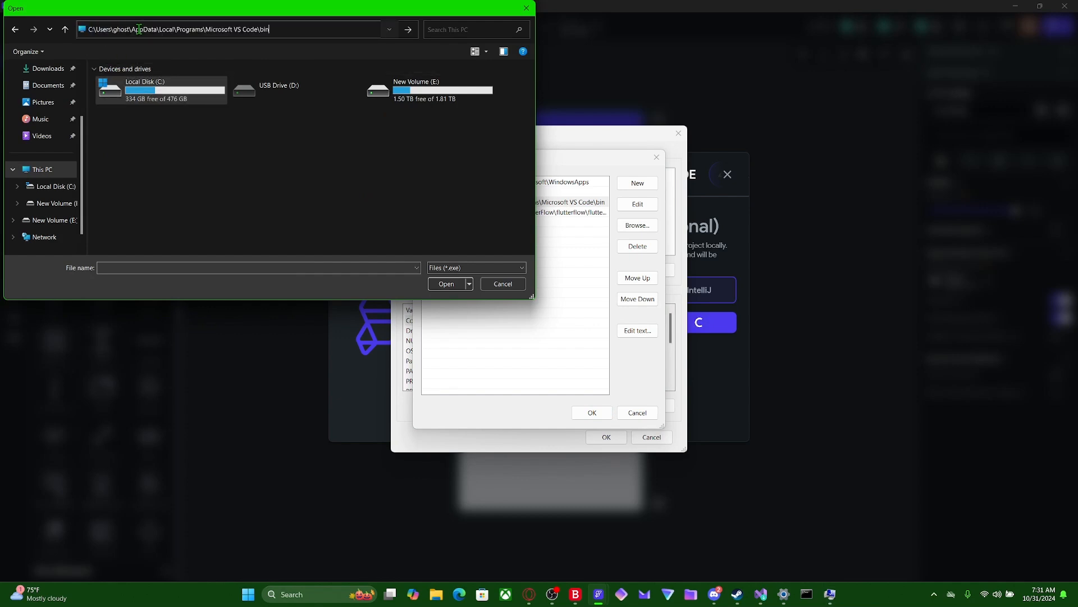
{"action": "key", "text": "Return"}
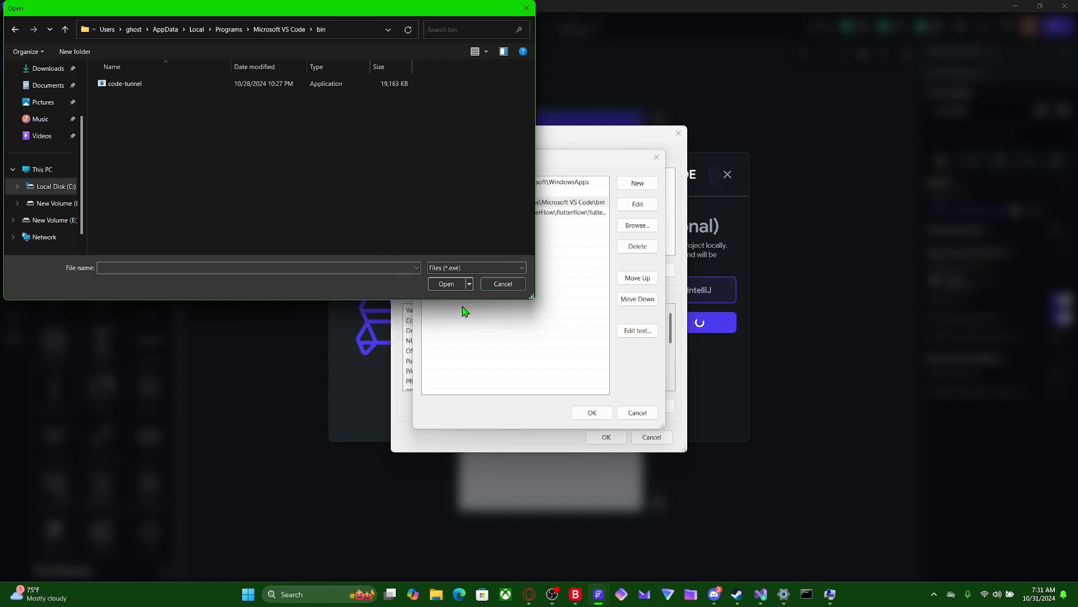
- Choose the code-tunnel application in the bin folder as the VS Code path
{"action": "left_click", "coordinate": [447, 284]}
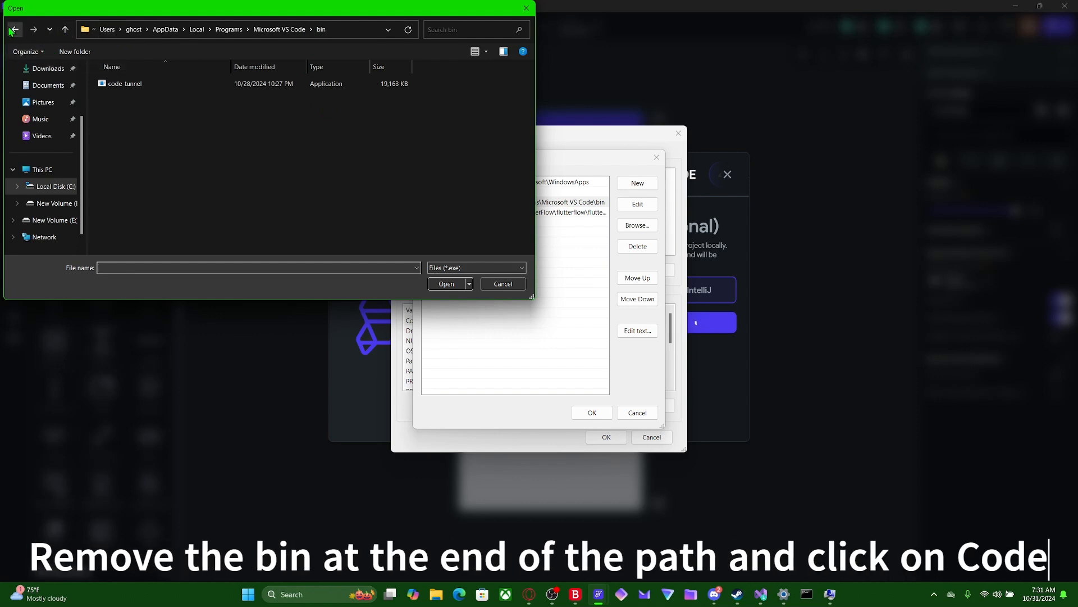
{"action": "left_click", "coordinate": [271, 30]}
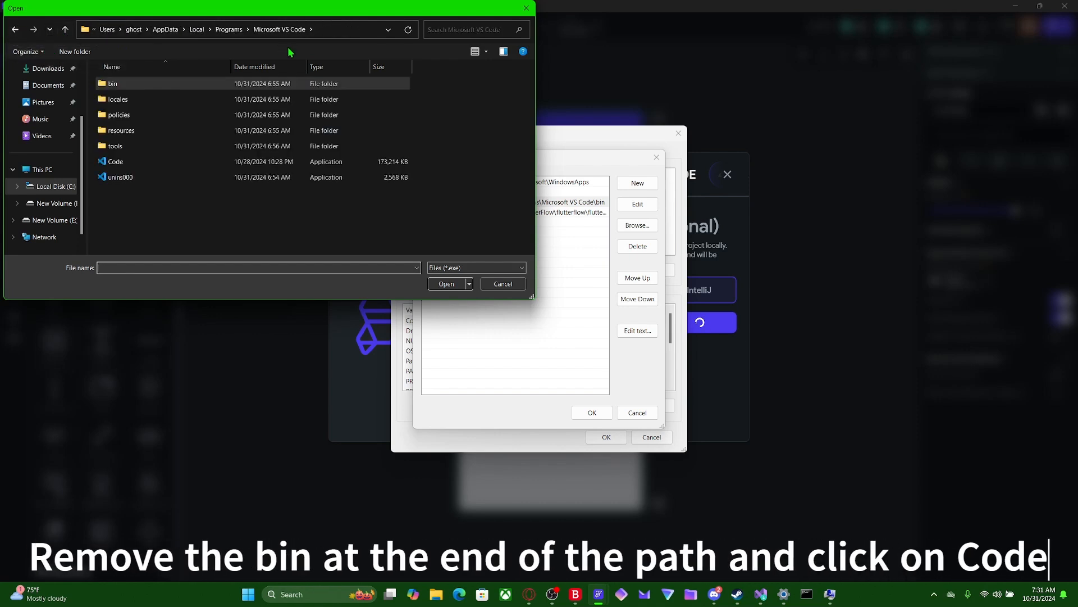
{"action": "left_click", "coordinate": [447, 284]}
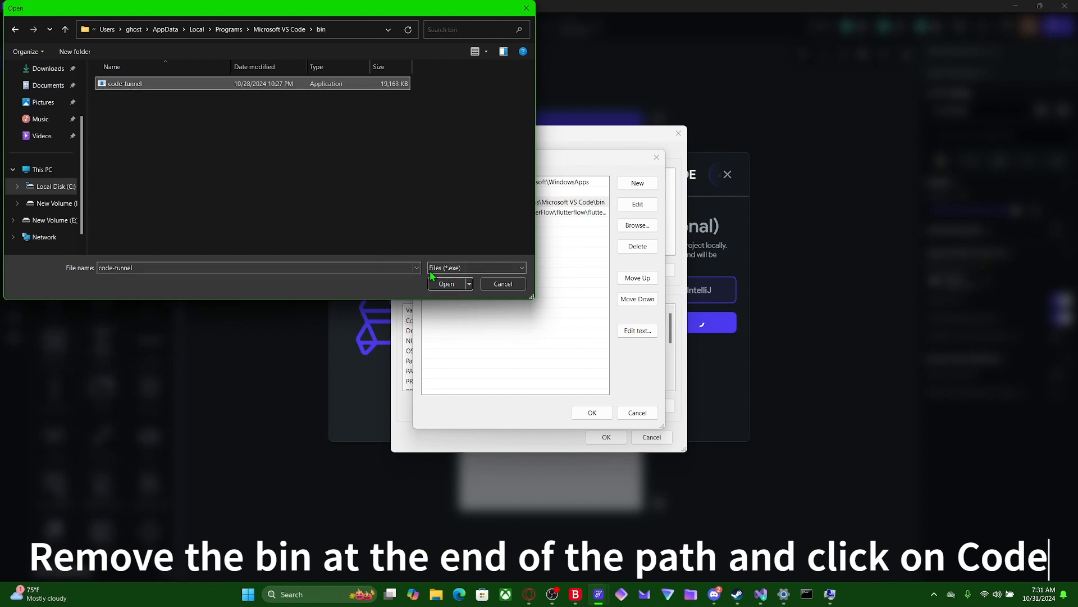
{"action": "left_click", "coordinate": [445, 284]}
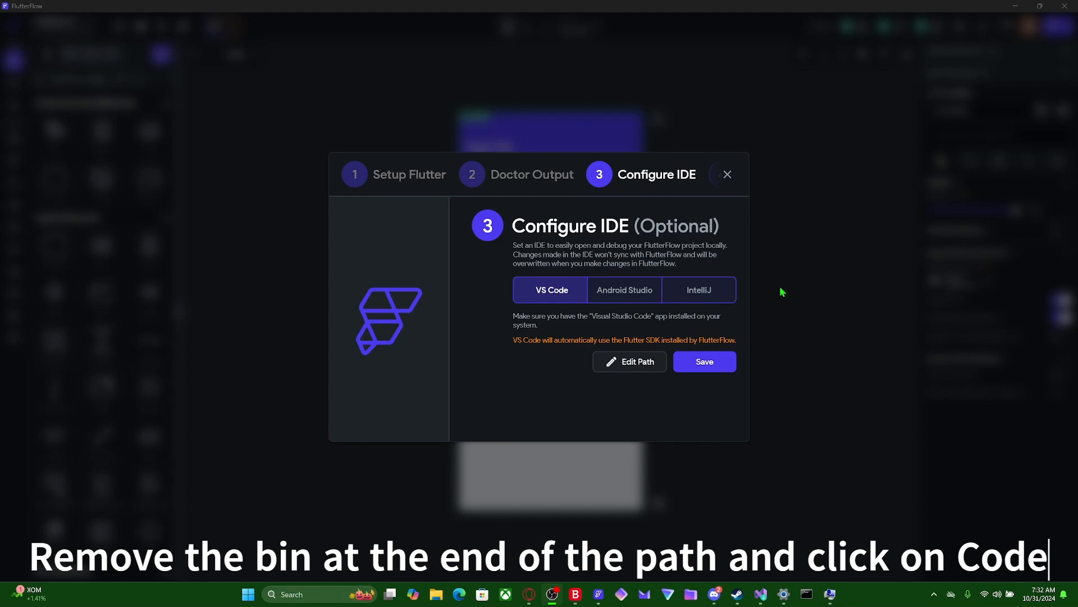
- Change the VS Code path to the Code application in the Microsoft VS Code folder, save it and finish the local run setup
{"action": "left_click", "coordinate": [622, 363]}
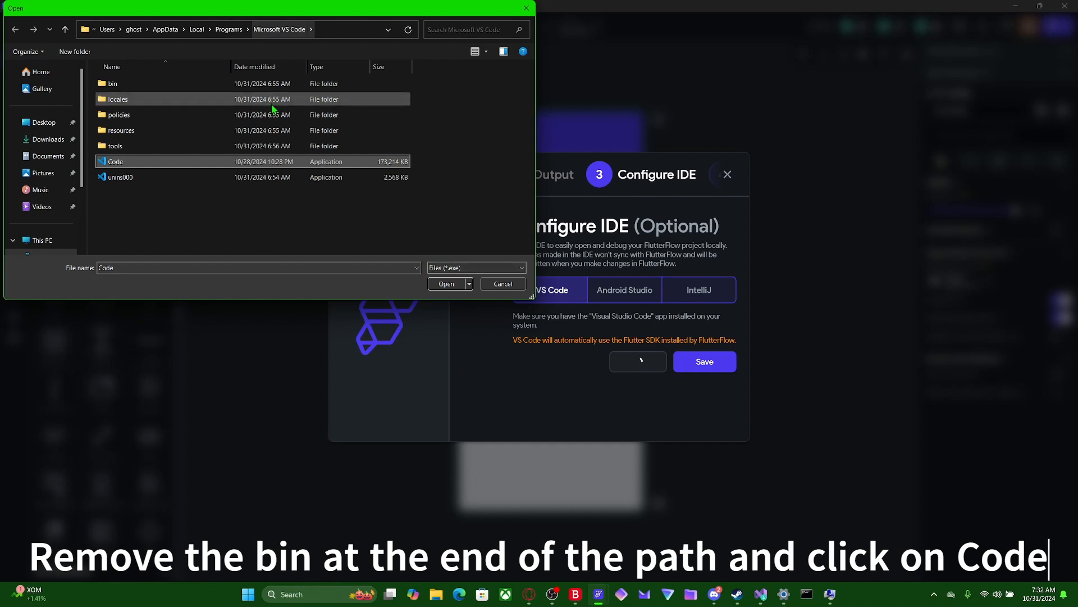
{"action": "left_click", "coordinate": [454, 282]}
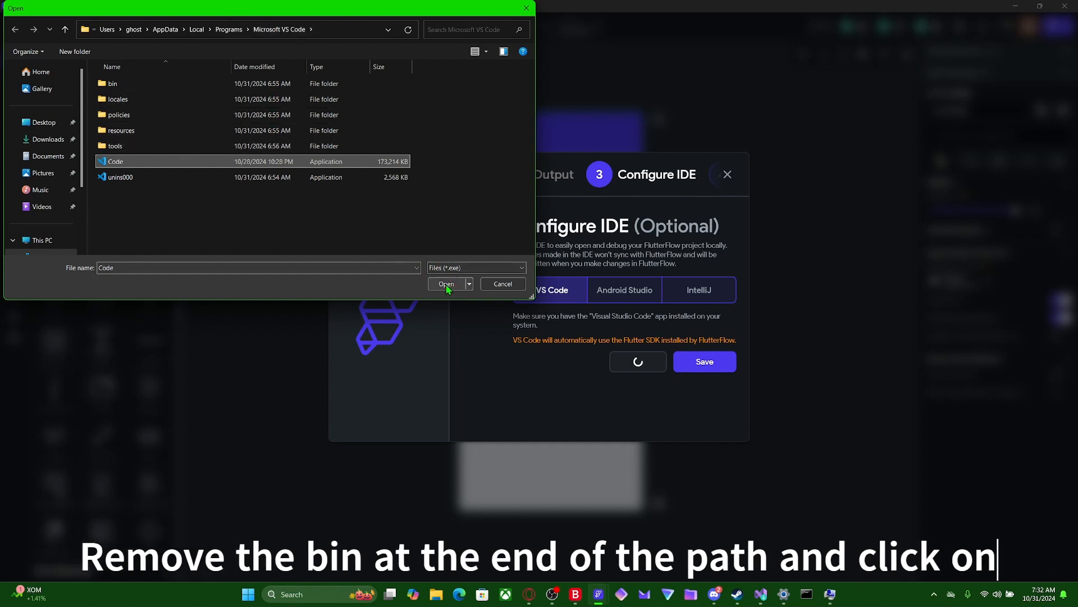
{"action": "left_click", "coordinate": [696, 364]}
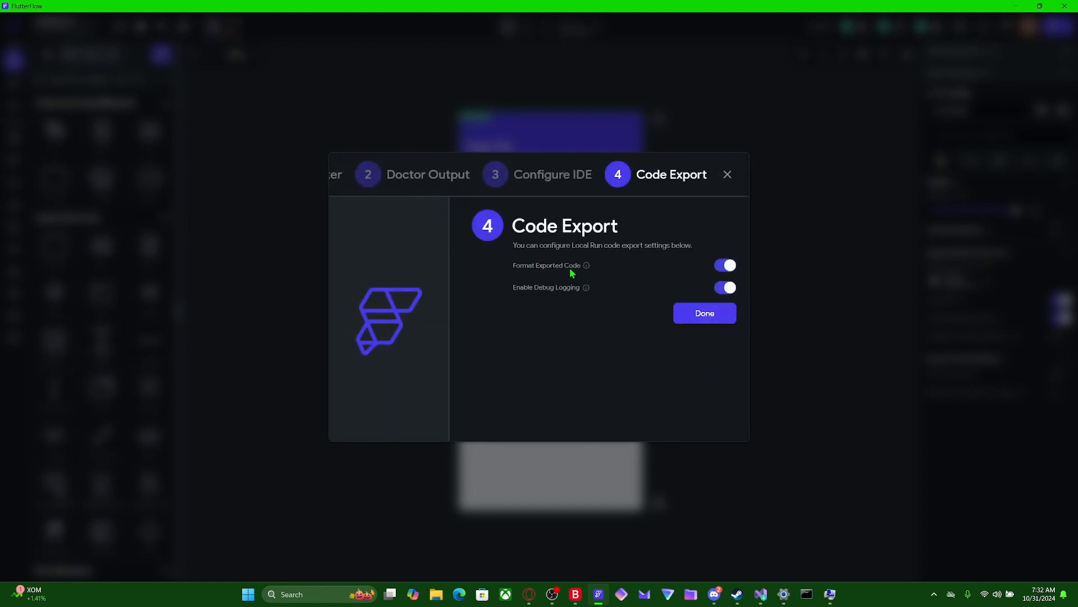
{"action": "left_click", "coordinate": [702, 318]}
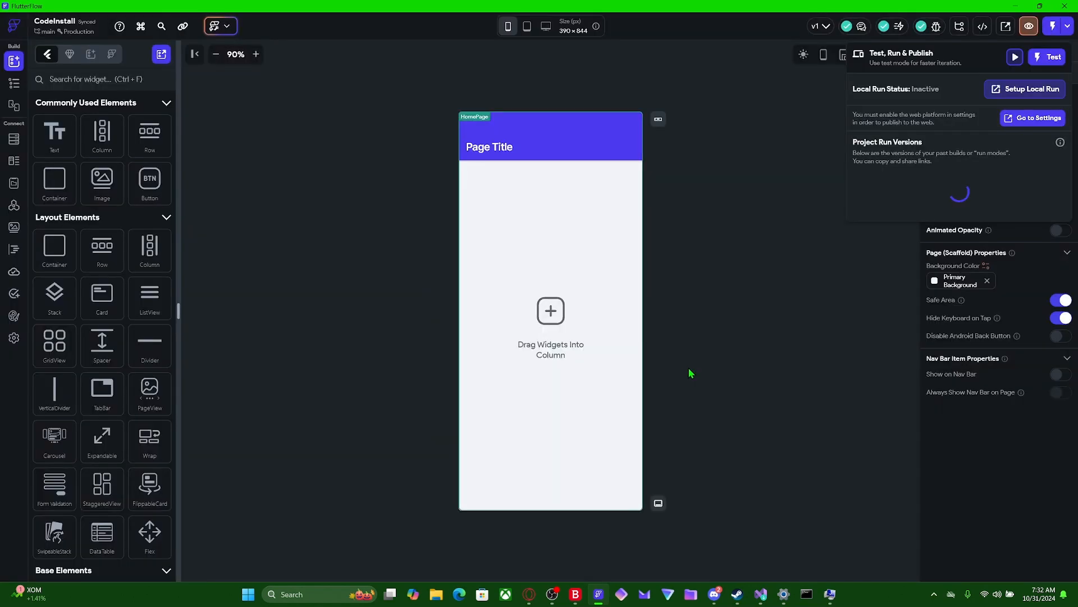